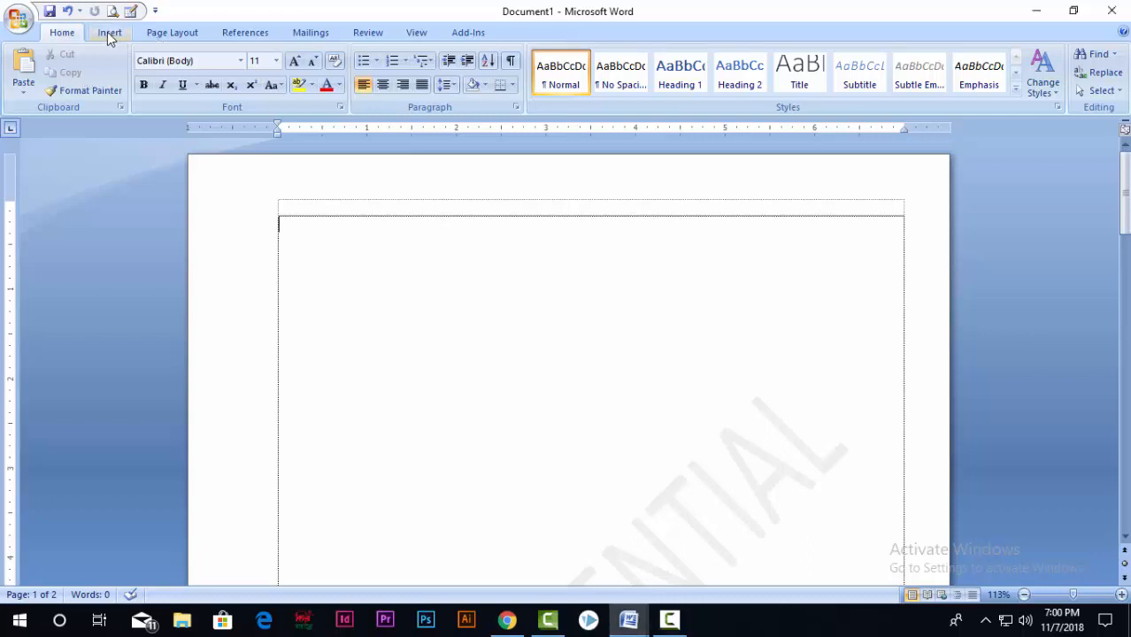
Step: Set up a new table with 4 columns and 5 rows
{"action": "left_click", "coordinate": [109, 33]}
{"action": "left_click", "coordinate": [139, 99]}
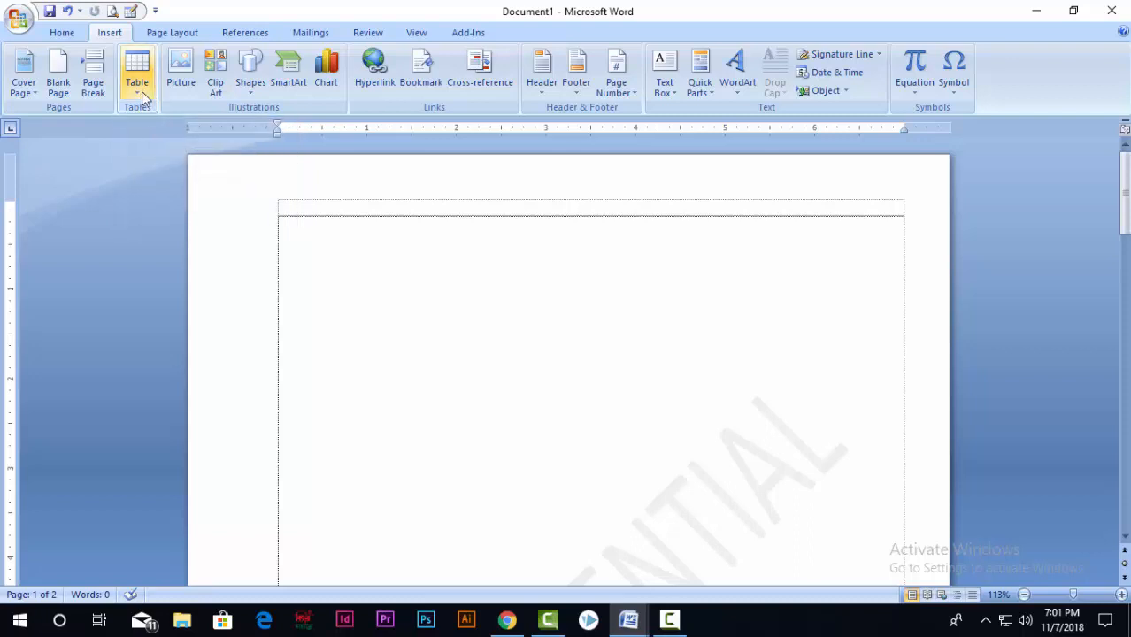
{"action": "left_click", "coordinate": [139, 94]}
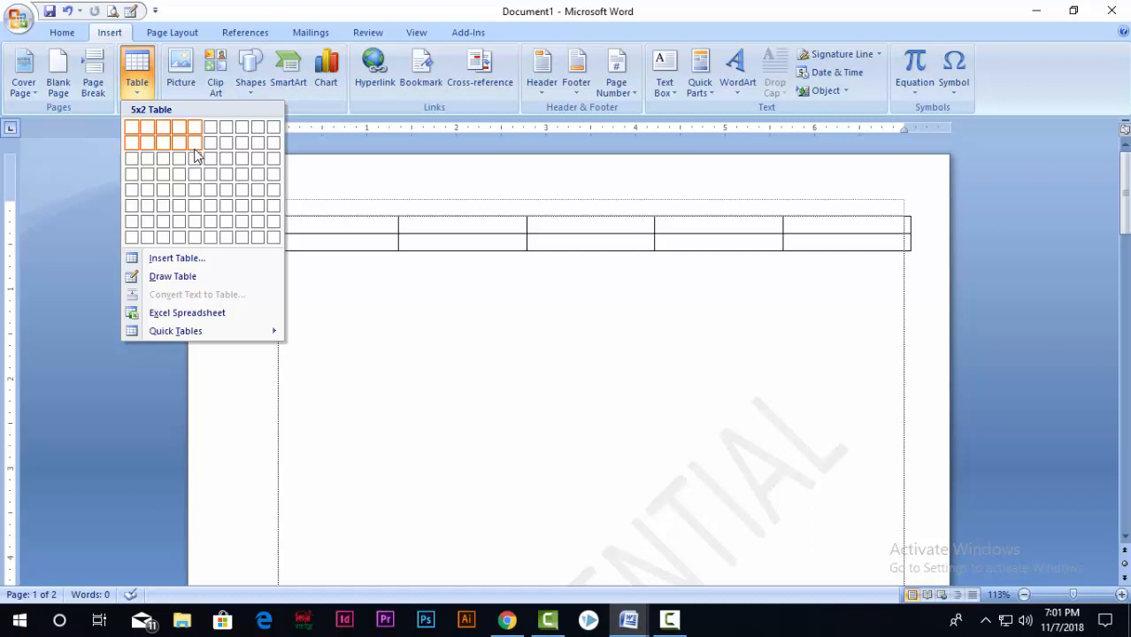
{"action": "left_click", "coordinate": [164, 260]}
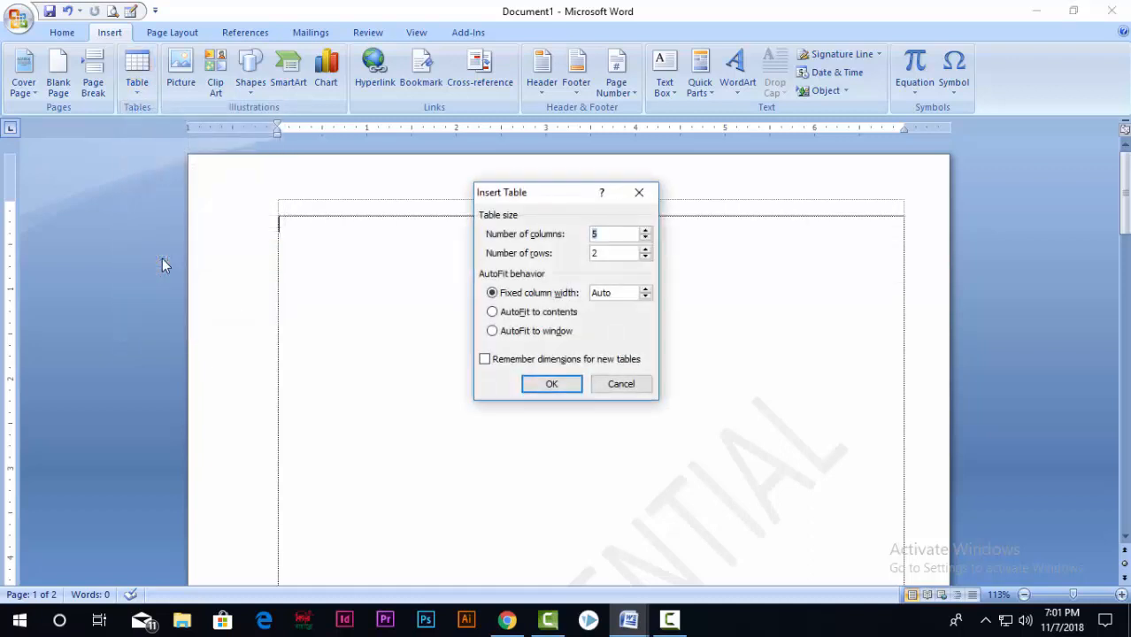
{"action": "left_click", "coordinate": [620, 234]}
{"action": "left_click", "coordinate": [647, 244]}
{"action": "left_click", "coordinate": [647, 245]}
{"action": "left_click_drag", "start_coordinate": [609, 235], "coordinate": [584, 233]}
{"action": "type", "text": "4"}
{"action": "left_click_drag", "start_coordinate": [604, 254], "coordinate": [587, 255]}
{"action": "type", "text": "4"}
{"action": "key", "text": "BackSpace"}
{"action": "type", "text": "5"}
Step: Use a fixed column width of Auto for the new table and insert it
{"action": "left_click", "coordinate": [645, 298]}
{"action": "left_click", "coordinate": [646, 297]}
{"action": "left_click", "coordinate": [646, 298]}
{"action": "left_click", "coordinate": [517, 313]}
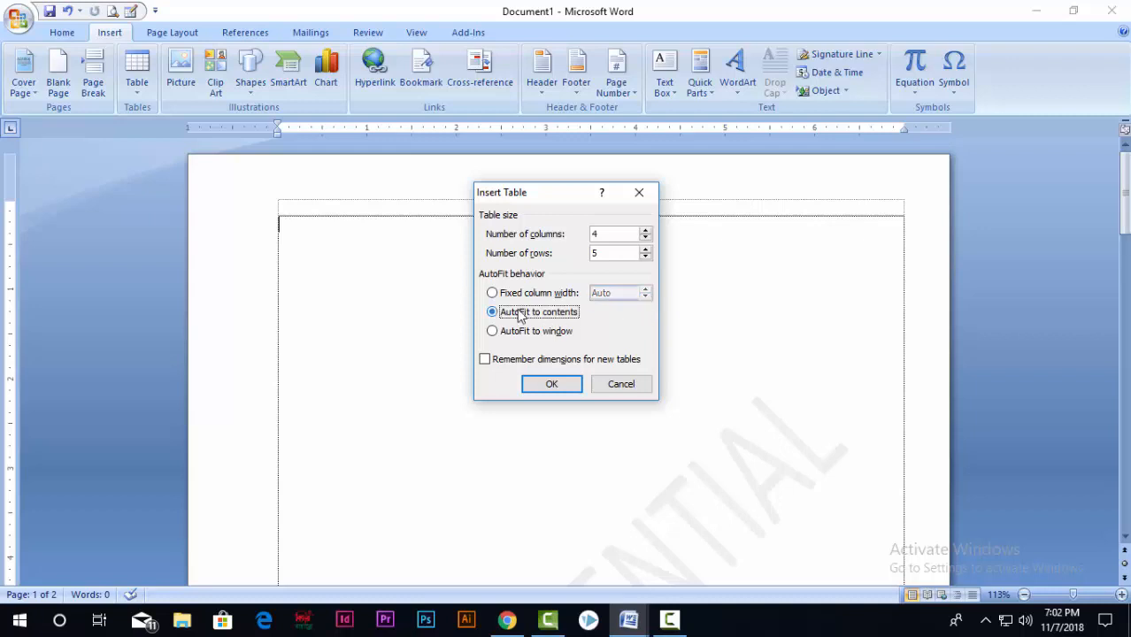
{"action": "left_click", "coordinate": [493, 293]}
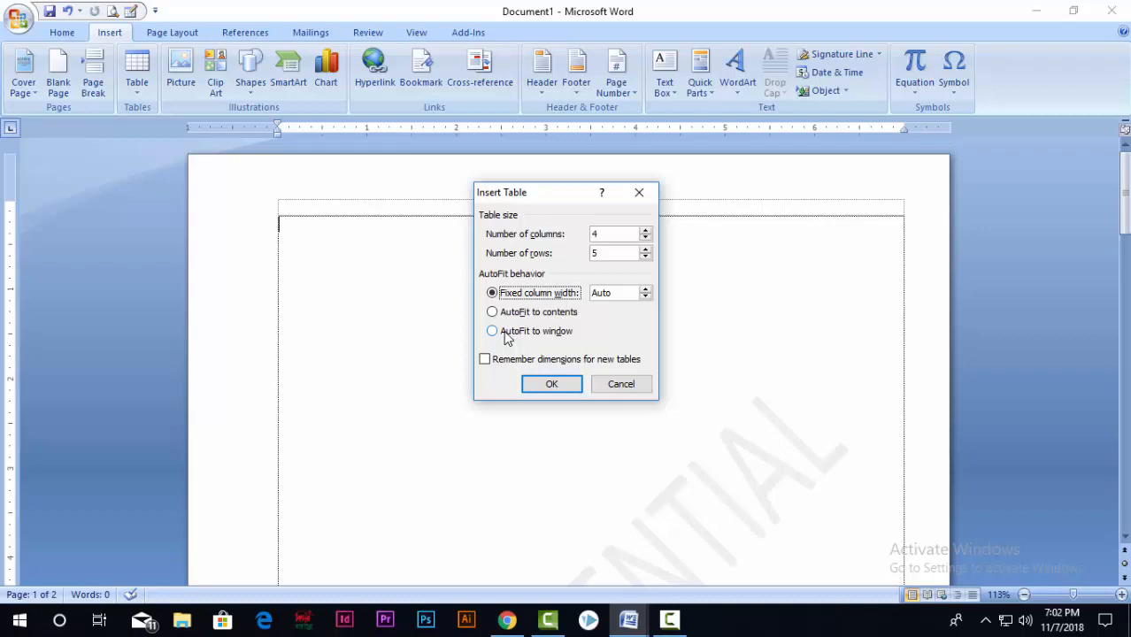
{"action": "left_click", "coordinate": [551, 386]}
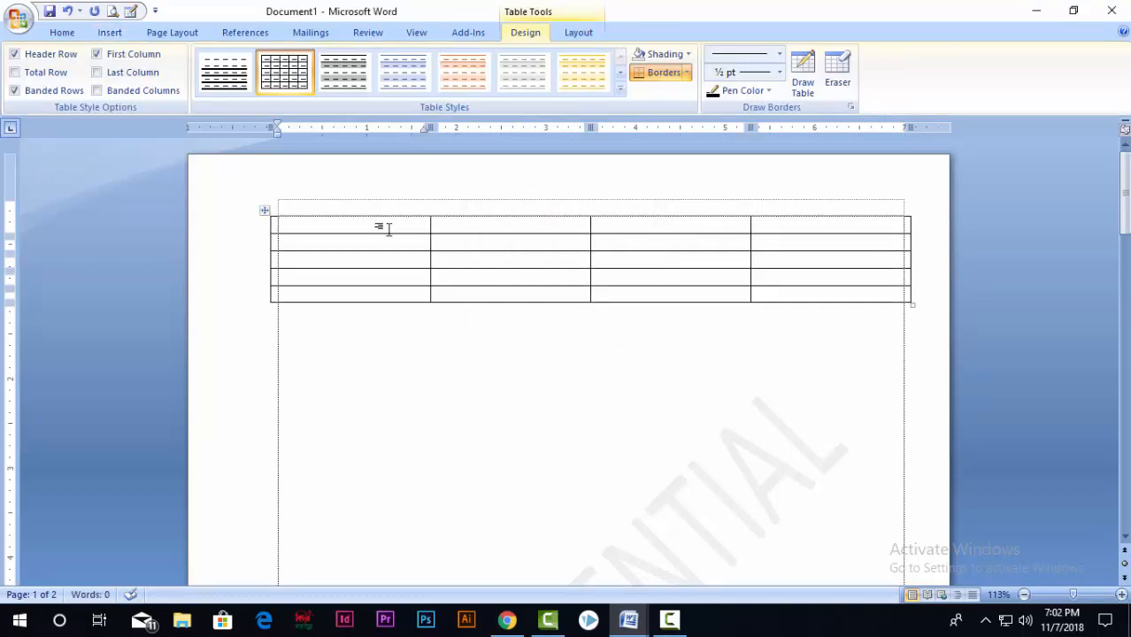
Step: Fill the table's header row with the headings Ser No, Name, Board and Year
{"action": "type", "text": "Ser No"}
{"action": "key", "text": "Tab"}
{"action": "type", "text": "Name"}
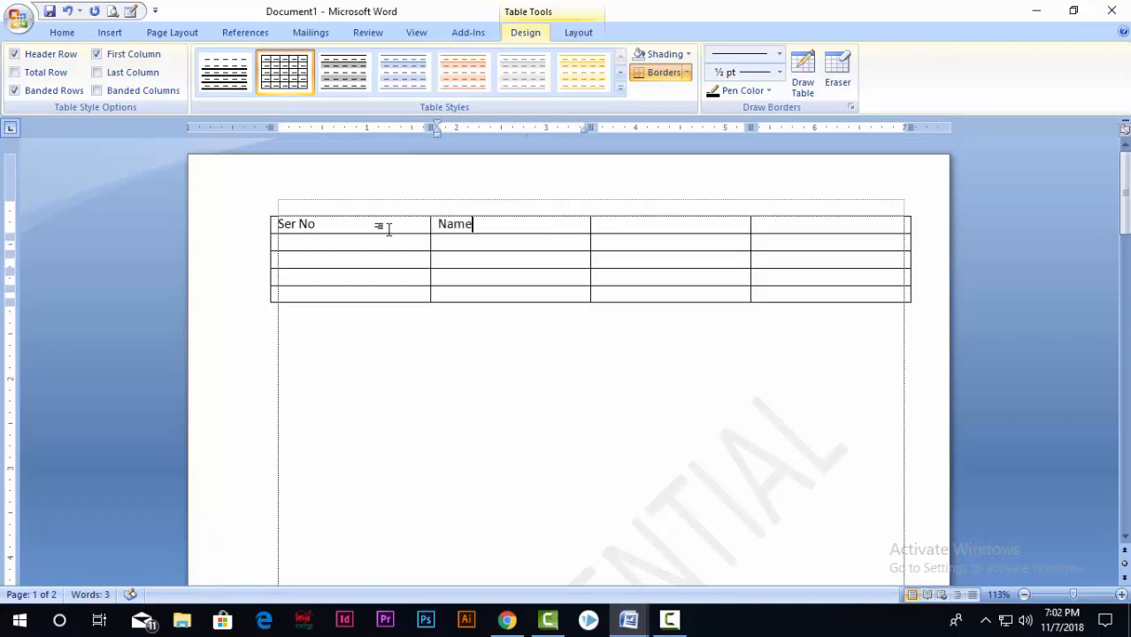
{"action": "key", "text": "Tab"}
{"action": "type", "text": "Boare"}
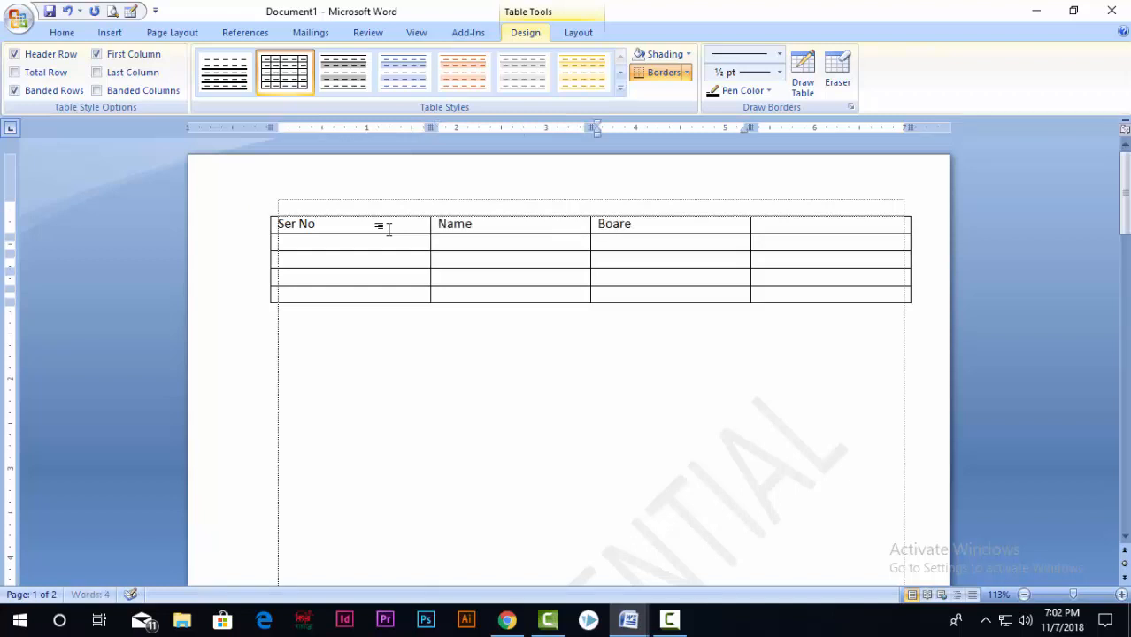
{"action": "key", "text": "BackSpace"}
{"action": "type", "text": "d"}
{"action": "key", "text": "Tab"}
{"action": "type", "text": "Year"}
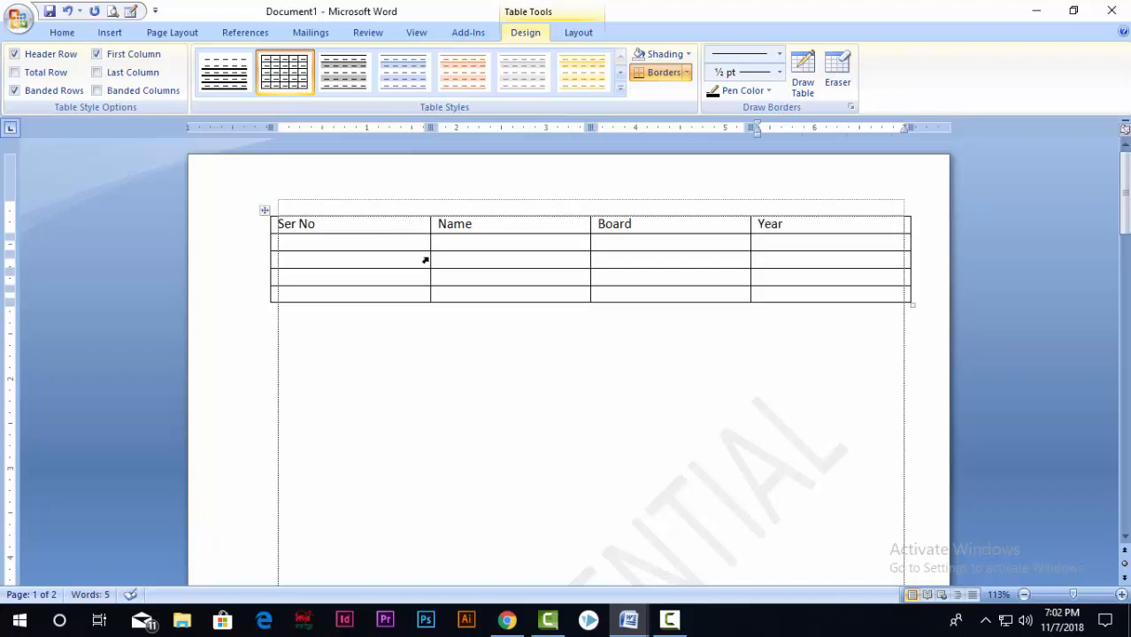
Step: Apply automatic 1., 2., 3. numbering to the four empty cells under Ser No
{"action": "left_click_drag", "start_coordinate": [374, 245], "coordinate": [361, 295]}
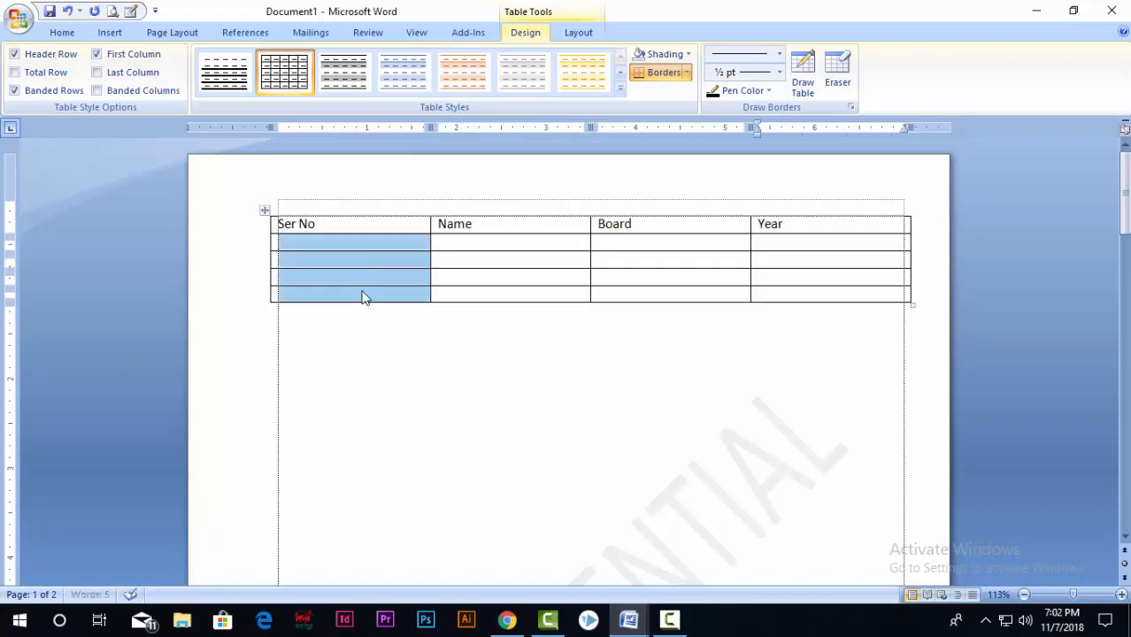
{"action": "left_click", "coordinate": [64, 32]}
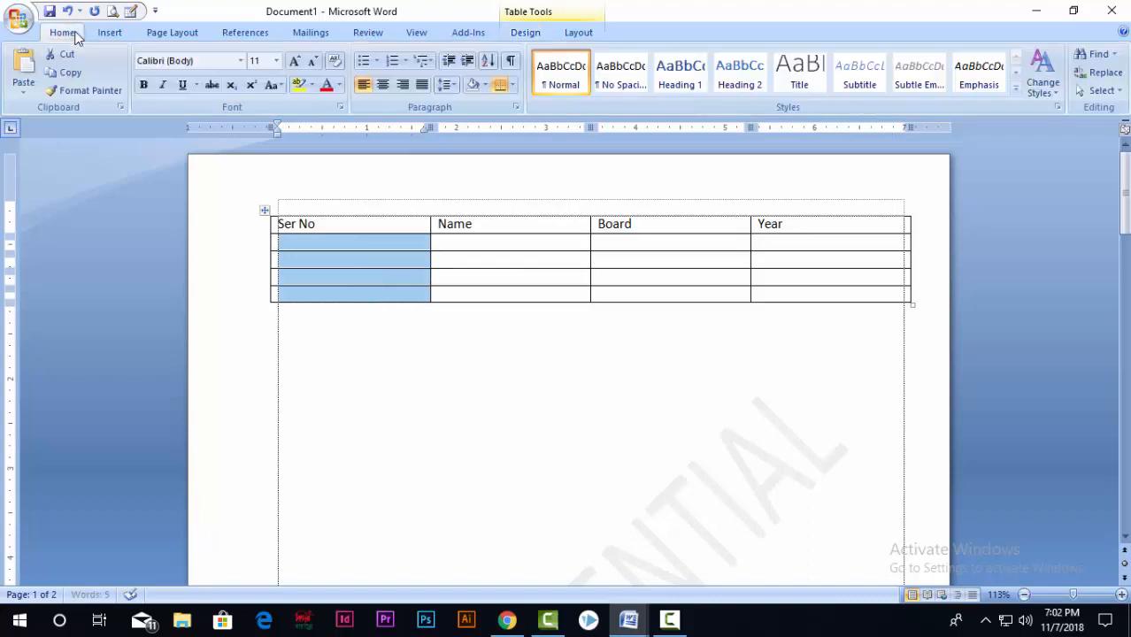
{"action": "left_click", "coordinate": [390, 61]}
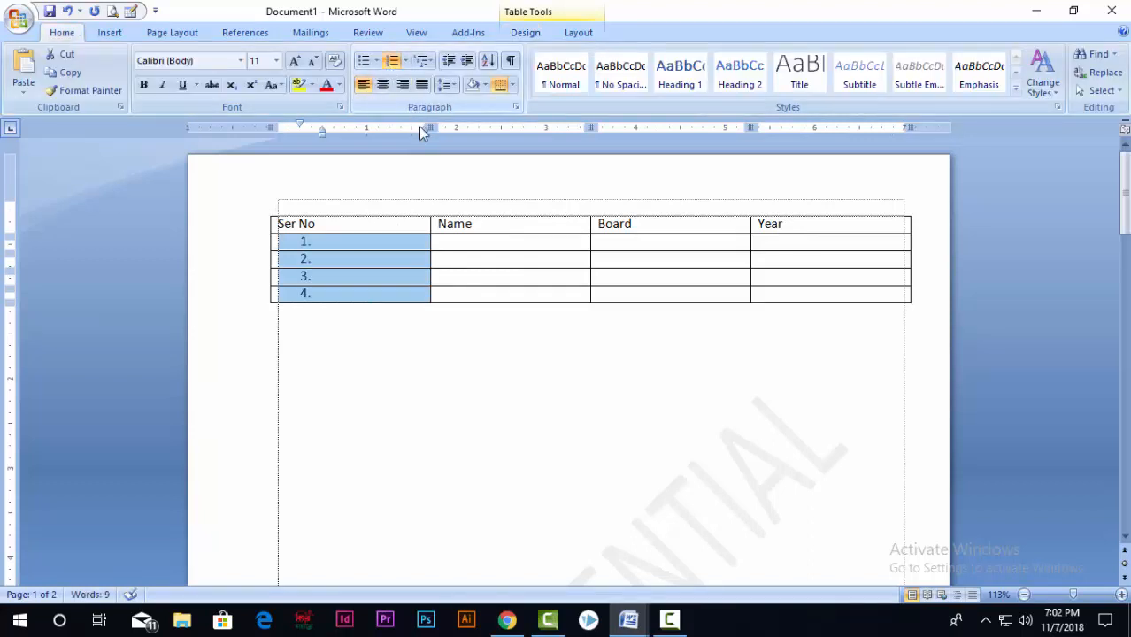
Step: Try centring the numbered cells under Ser No, and undo the alignment change
{"action": "left_click", "coordinate": [384, 85]}
{"action": "left_click", "coordinate": [380, 232]}
{"action": "key", "text": "ctrl+z"}
{"action": "left_click", "coordinate": [360, 245]}
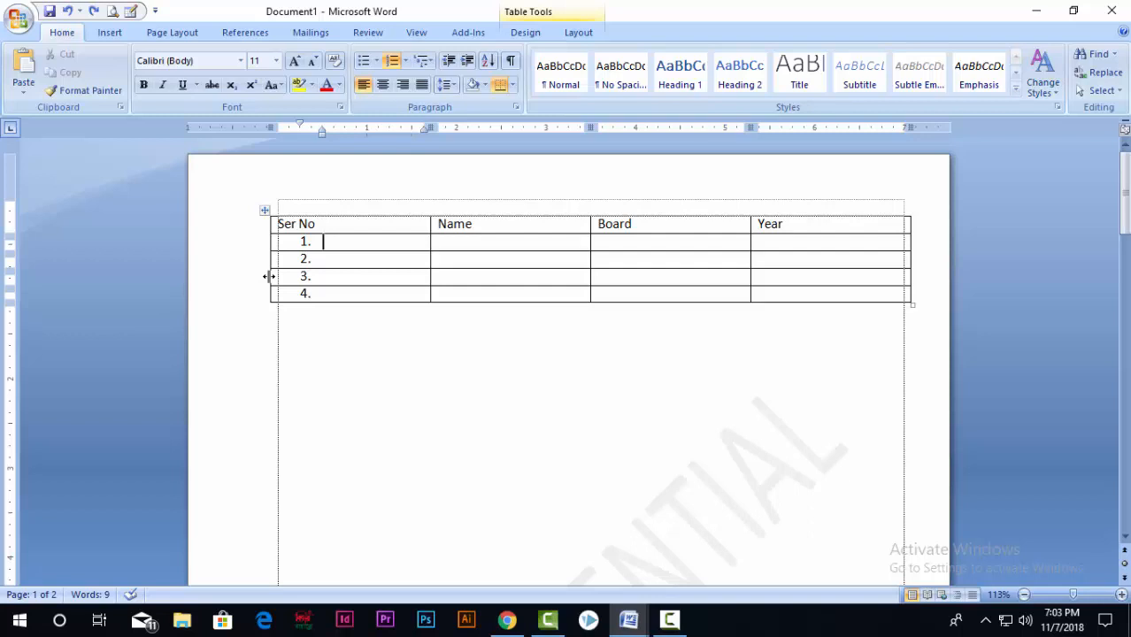
Step: Shift the outer border of the Ser No column inward to line up with the page margin
{"action": "left_click_drag", "start_coordinate": [270, 276], "coordinate": [277, 278]}
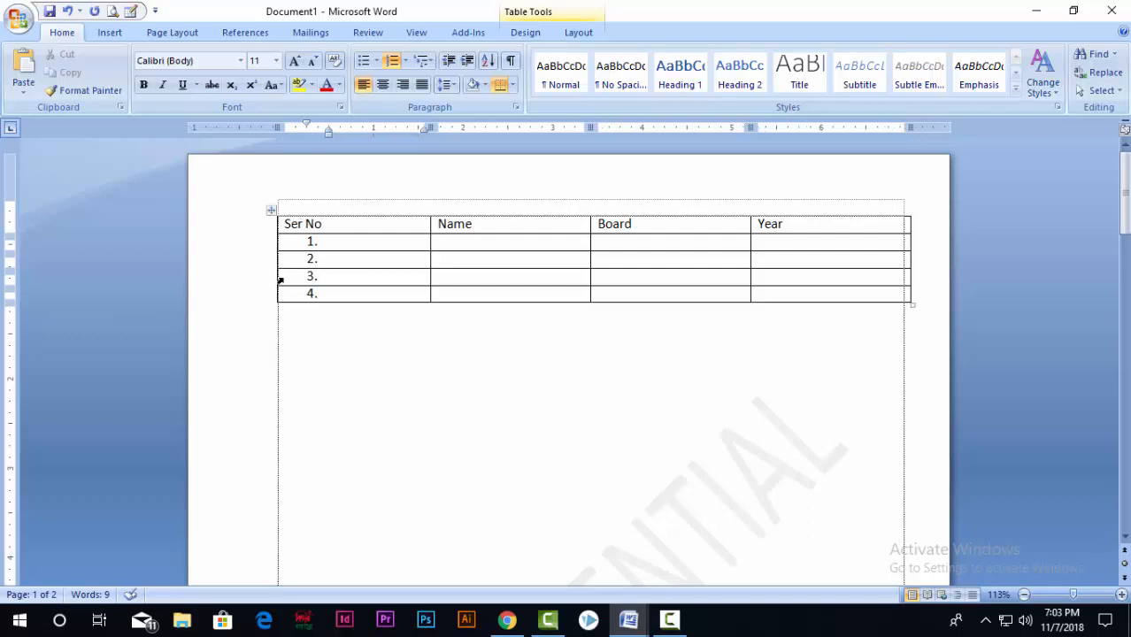
{"action": "left_click_drag", "start_coordinate": [325, 225], "coordinate": [332, 301]}
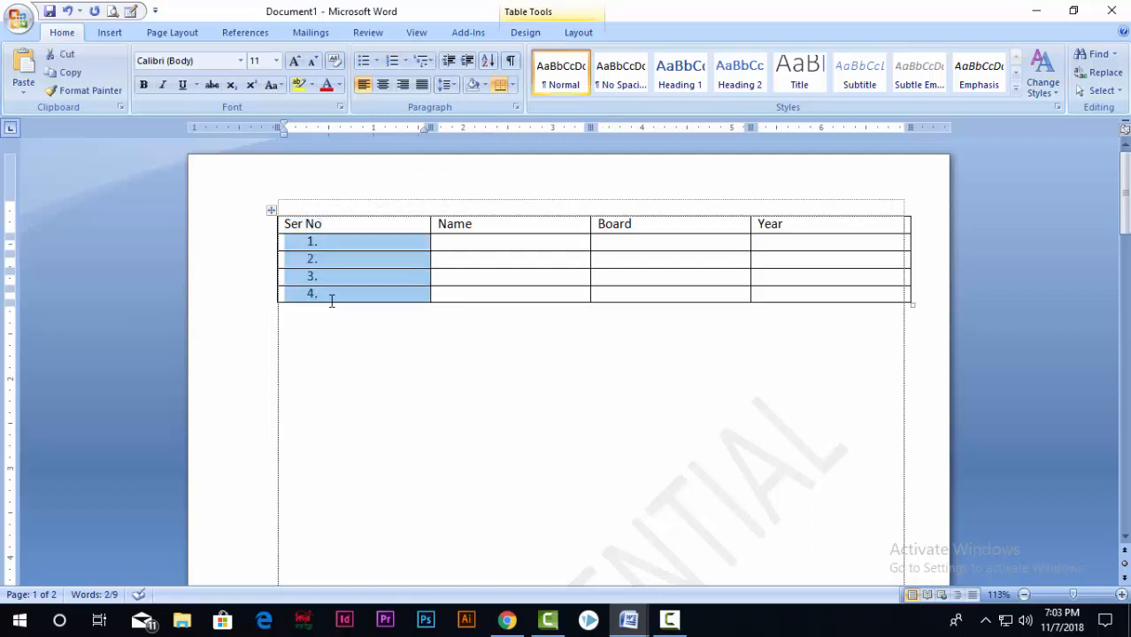
{"action": "left_click", "coordinate": [372, 242]}
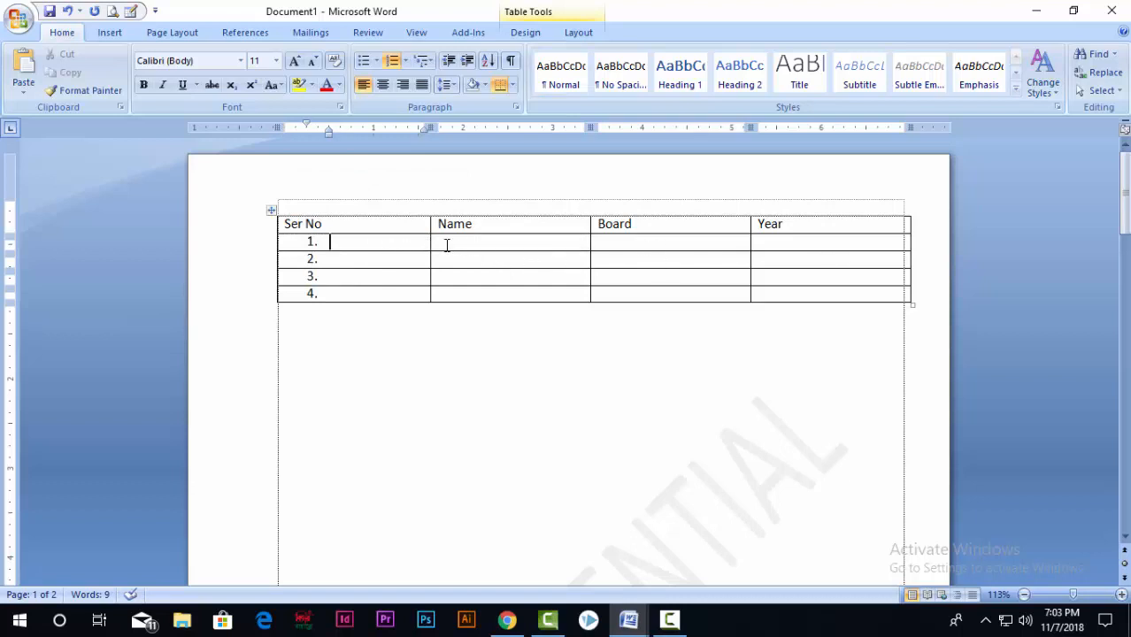
Step: Narrow the Ser No, Board and Year columns to roughly fit their headings and widen the Name column
{"action": "left_click_drag", "start_coordinate": [431, 241], "coordinate": [338, 241]}
{"action": "left_click_drag", "start_coordinate": [591, 245], "coordinate": [530, 253]}
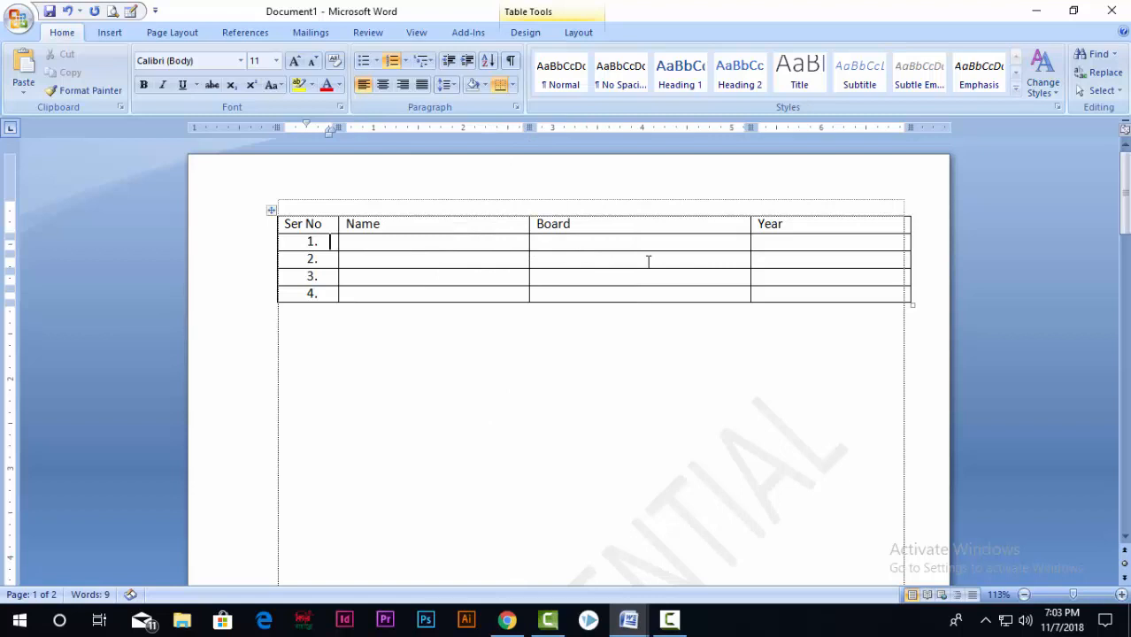
{"action": "left_click_drag", "start_coordinate": [749, 248], "coordinate": [603, 248]}
{"action": "left_click_drag", "start_coordinate": [909, 245], "coordinate": [674, 257]}
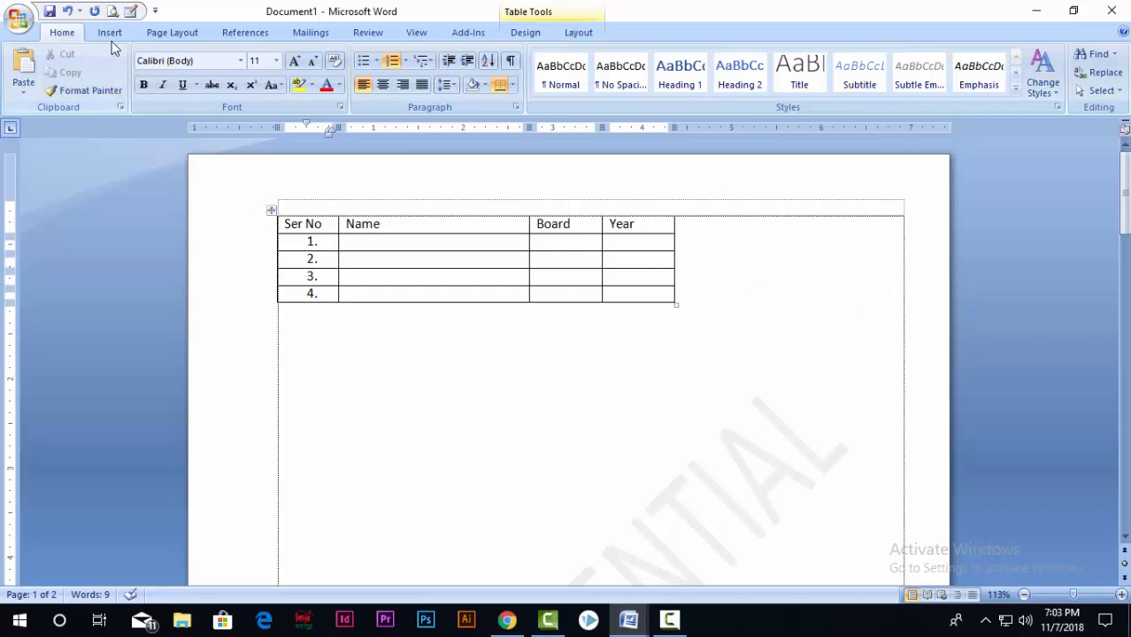
Step: Add a column to the right of Year and give it the heading Group
{"action": "left_click", "coordinate": [664, 225]}
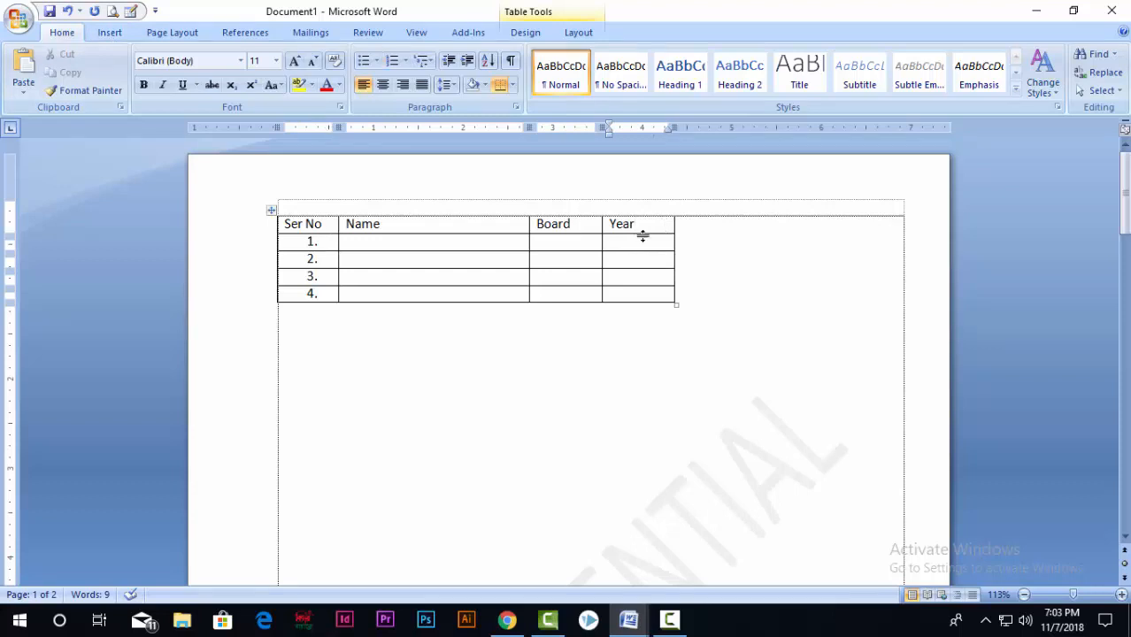
{"action": "right_click", "coordinate": [657, 225]}
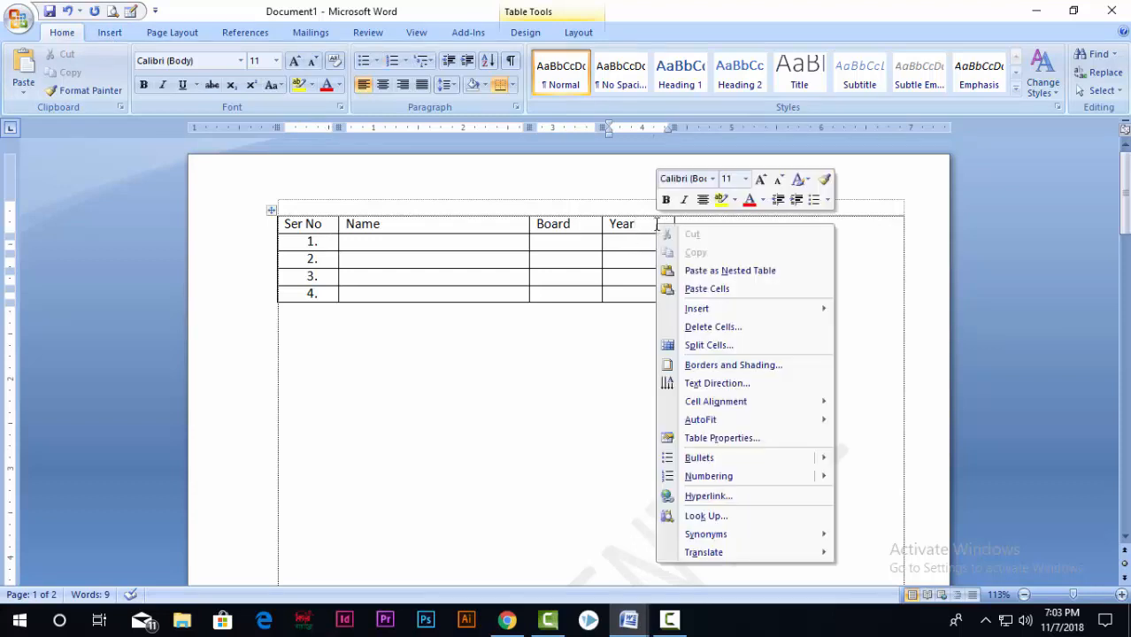
{"action": "mouse_move", "coordinate": [700, 308]}
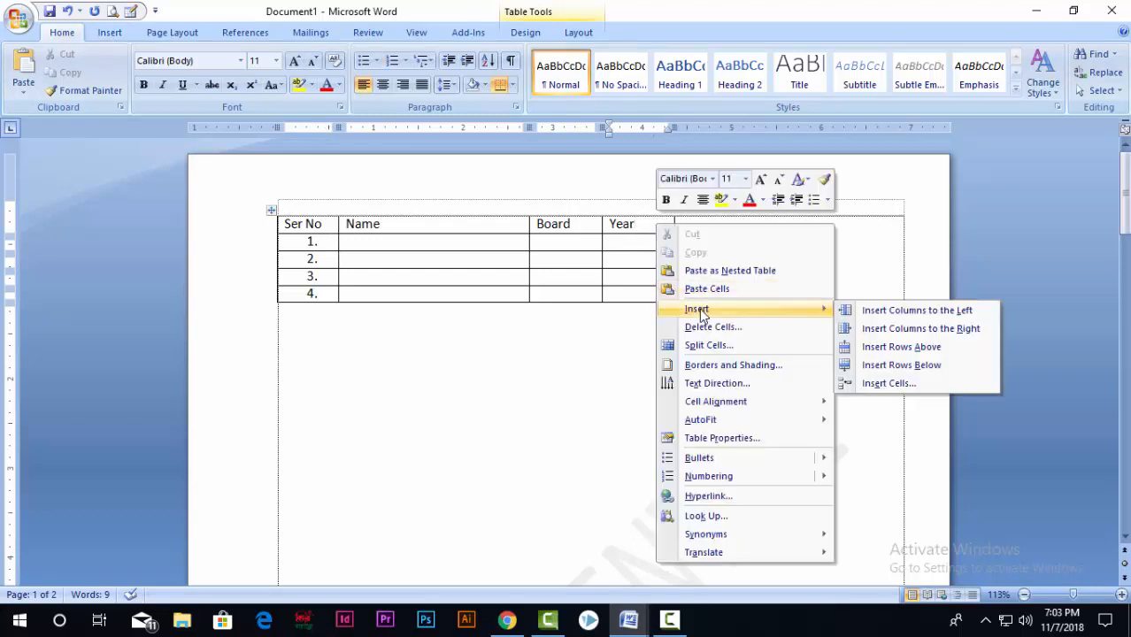
{"action": "left_click", "coordinate": [956, 336]}
{"action": "left_click", "coordinate": [731, 232]}
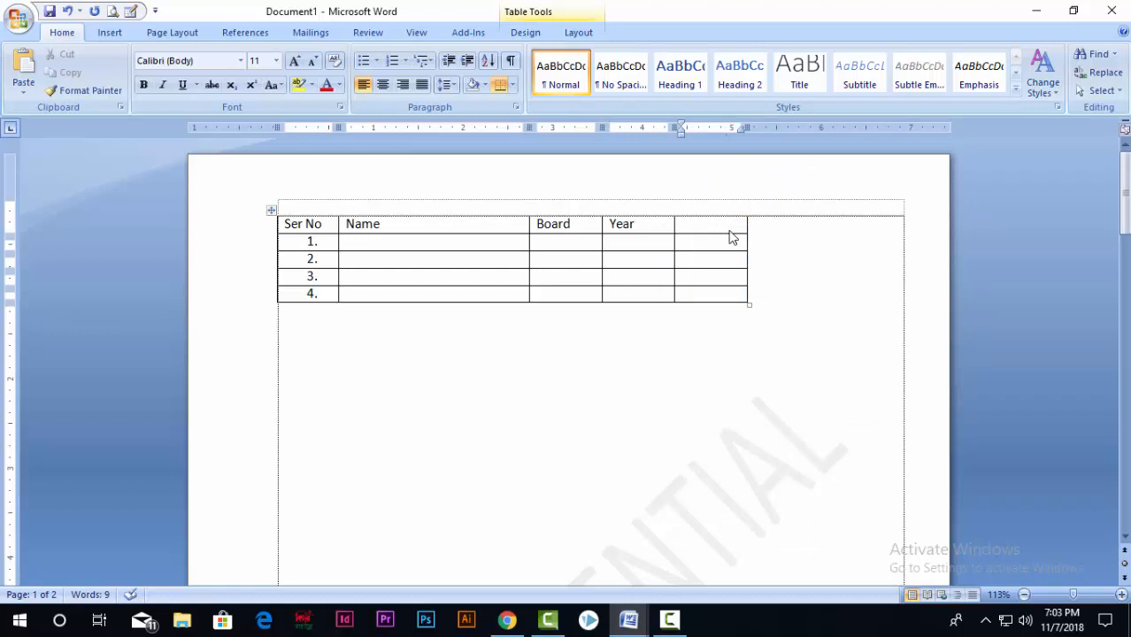
{"action": "type", "text": "Group"}
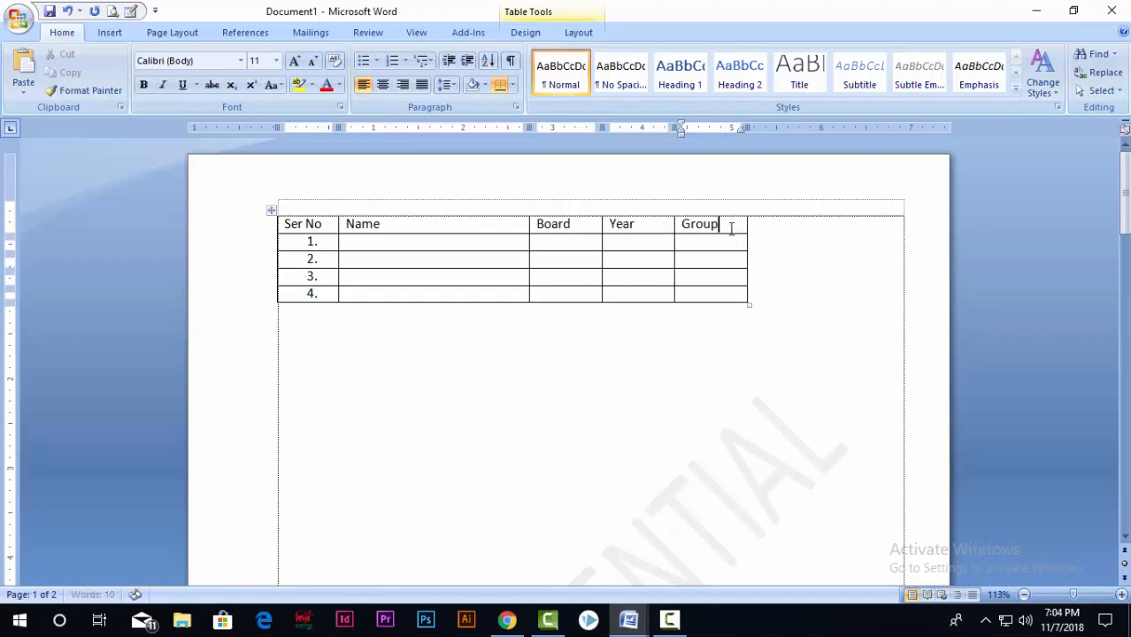
Step: Add a column to the right of Group and give it the heading Age
{"action": "right_click", "coordinate": [731, 229]}
{"action": "mouse_move", "coordinate": [801, 316]}
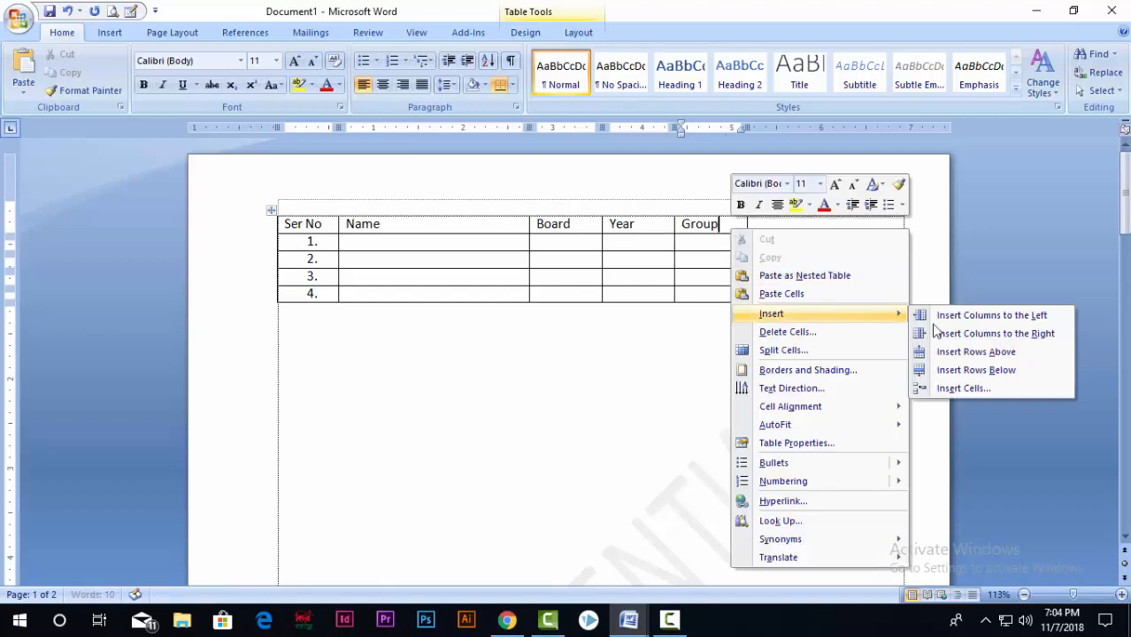
{"action": "left_click", "coordinate": [996, 333]}
{"action": "left_click", "coordinate": [807, 233]}
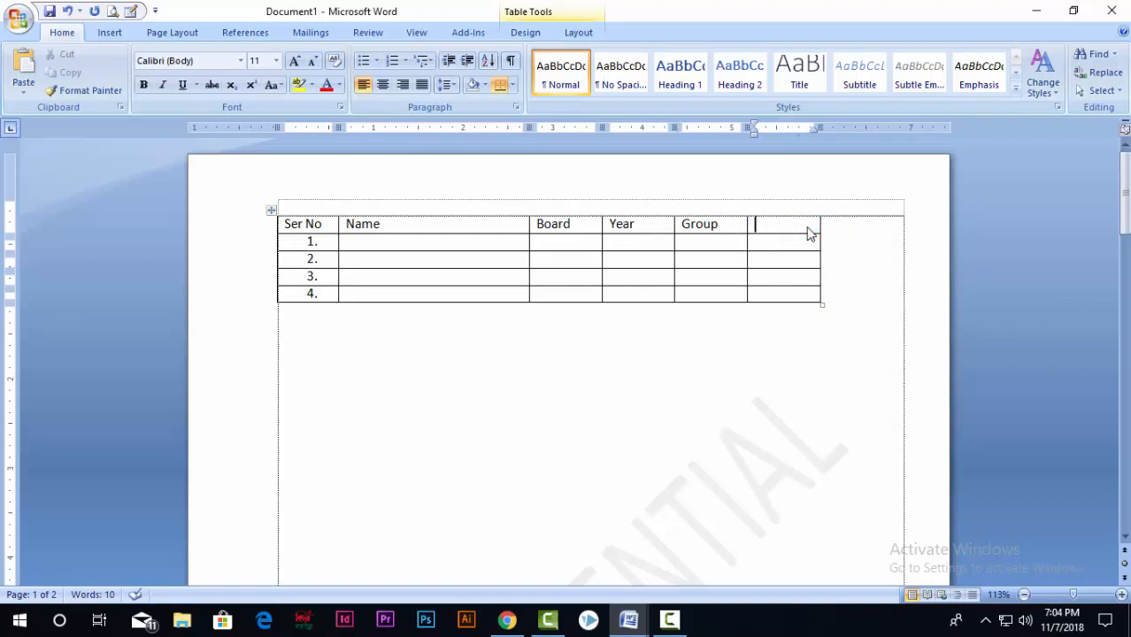
{"action": "type", "text": "Age"}
Step: Add a column to the right of Age and give it the heading Blood Gp
{"action": "right_click", "coordinate": [794, 224]}
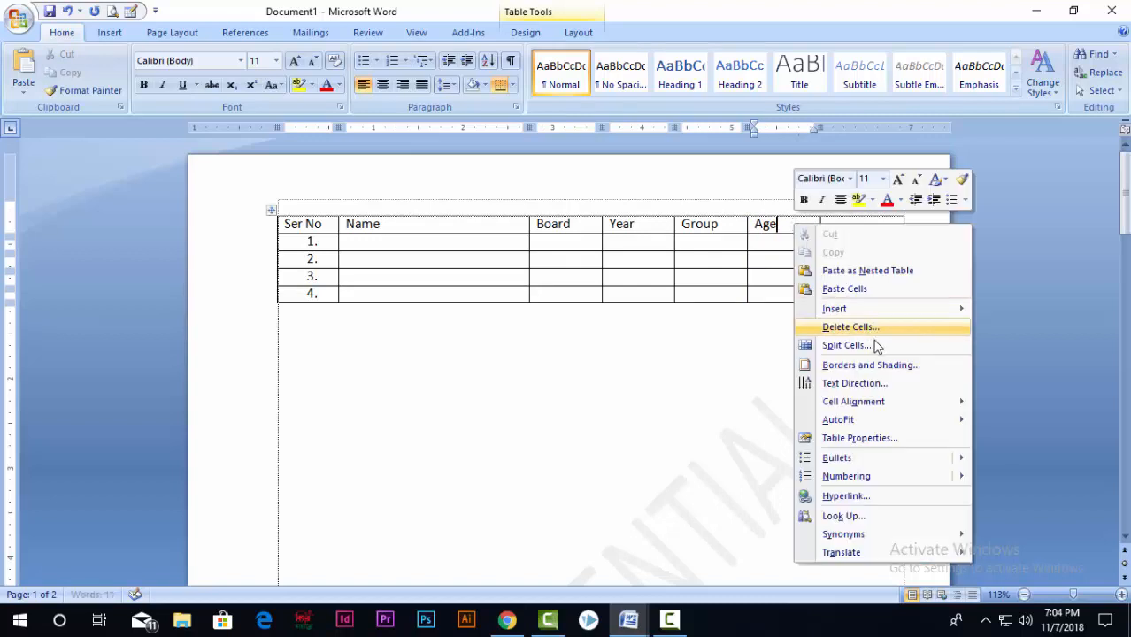
{"action": "mouse_move", "coordinate": [876, 311]}
{"action": "left_click", "coordinate": [703, 329]}
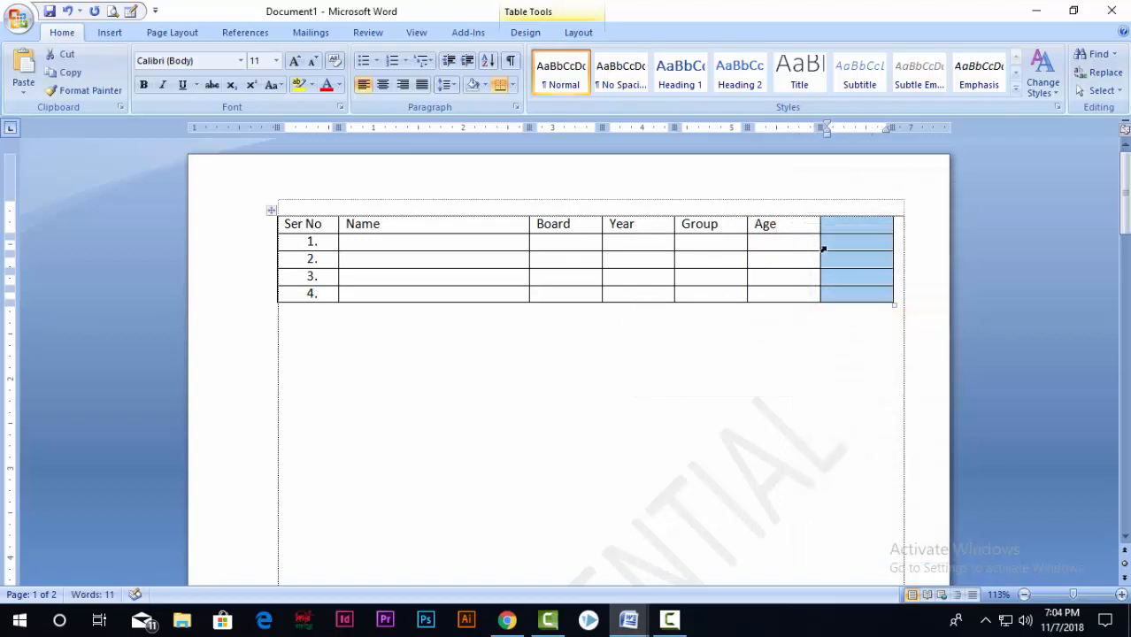
{"action": "left_click", "coordinate": [852, 236]}
{"action": "type", "text": "B"}
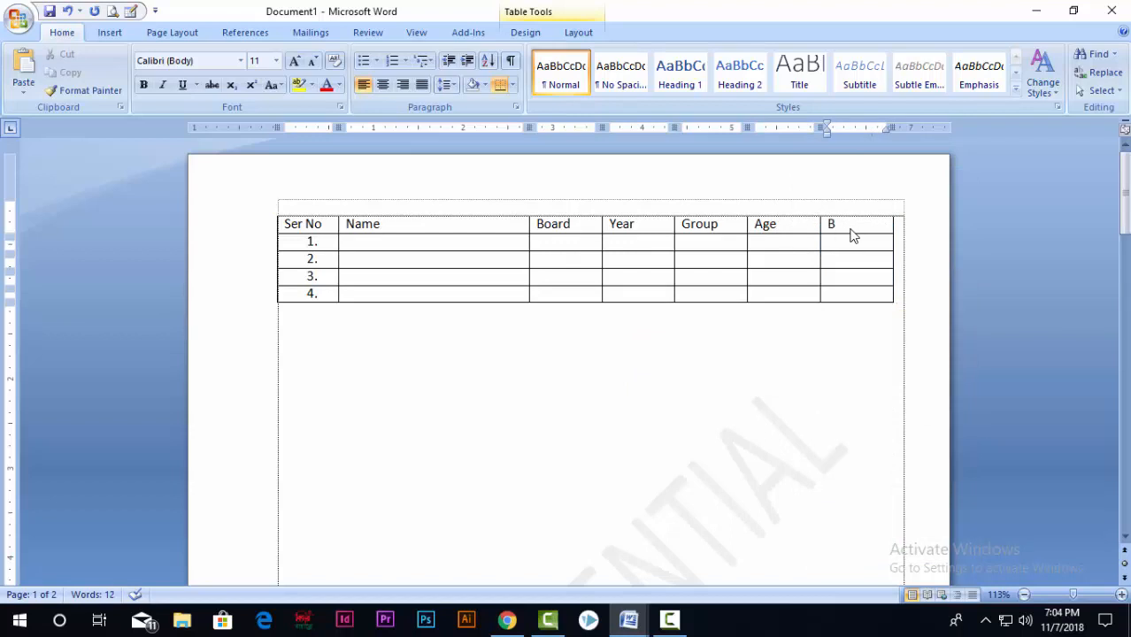
{"action": "type", "text": "lood Gp"}
Step: Try moving the whole table slightly down the page, and undo the move
{"action": "left_click", "coordinate": [489, 224]}
{"action": "left_click_drag", "start_coordinate": [270, 209], "coordinate": [263, 227]}
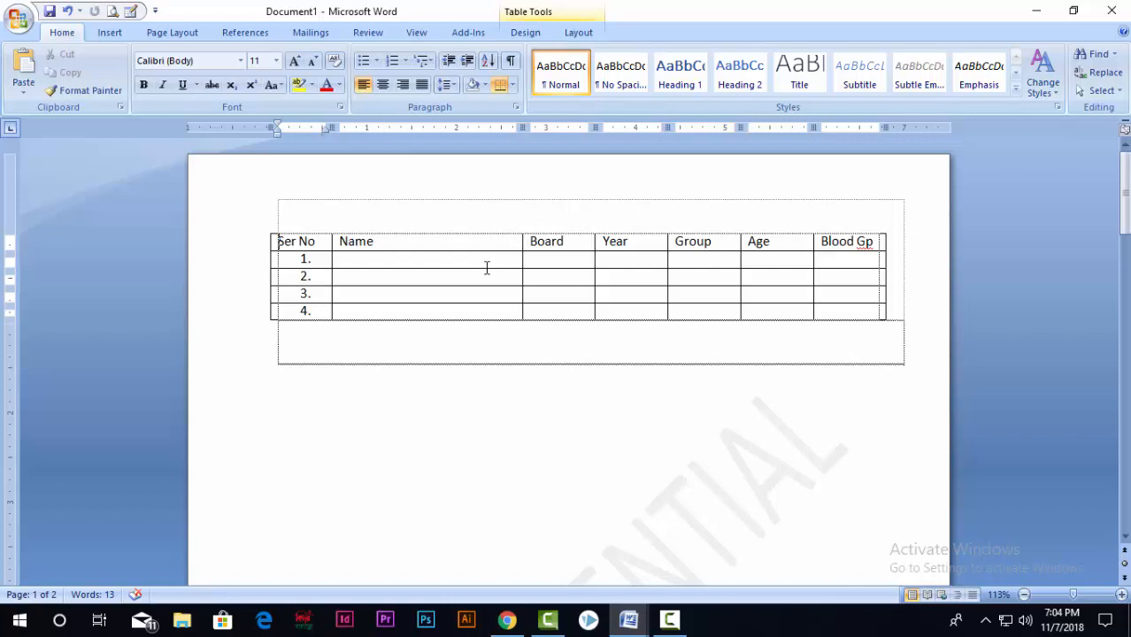
{"action": "key", "text": "ctrl+a"}
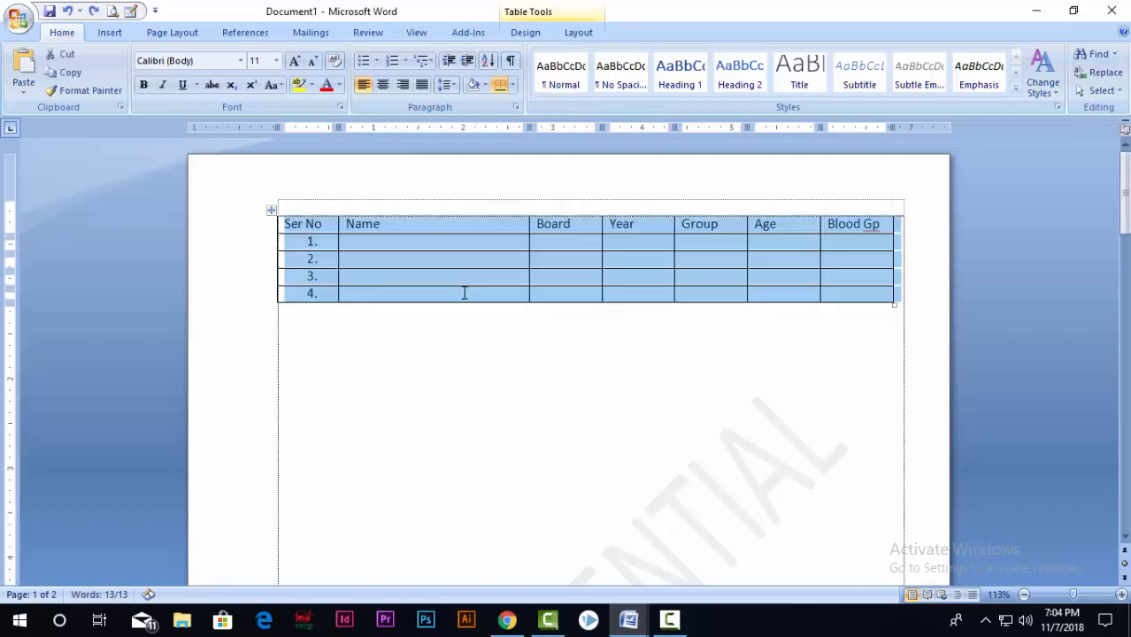
{"action": "left_click_drag", "start_coordinate": [506, 224], "coordinate": [854, 222]}
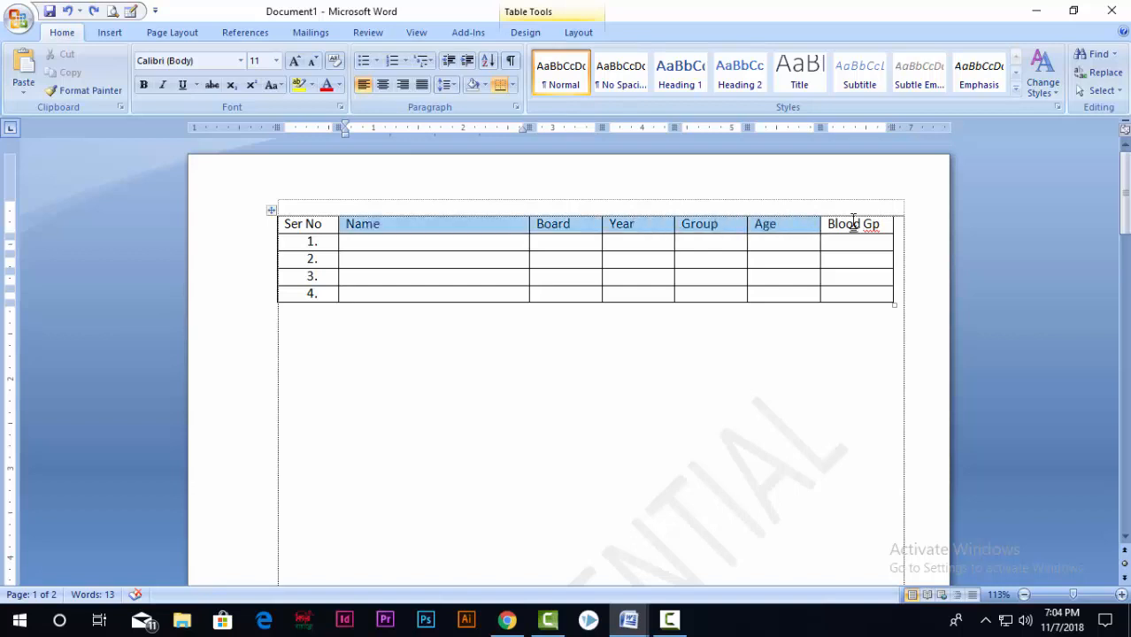
{"action": "left_click", "coordinate": [470, 227]}
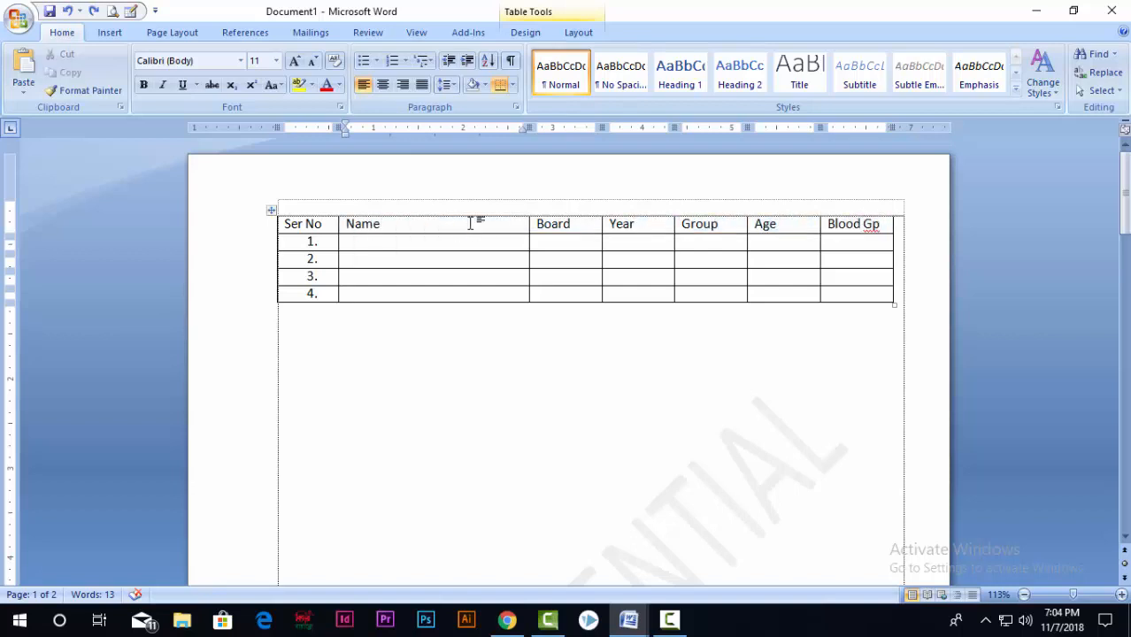
{"action": "left_click", "coordinate": [574, 242]}
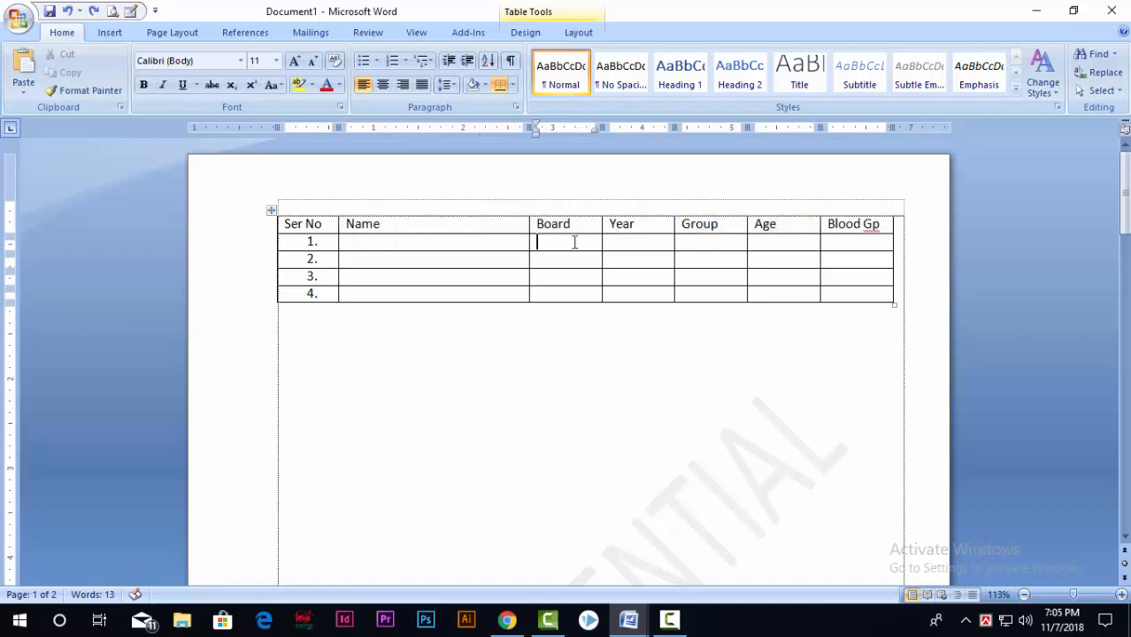
Step: Try splitting the table at its header row to put an empty line above it, and undo the split
{"action": "left_click", "coordinate": [490, 226]}
{"action": "key", "text": "ctrl+shift+Return"}
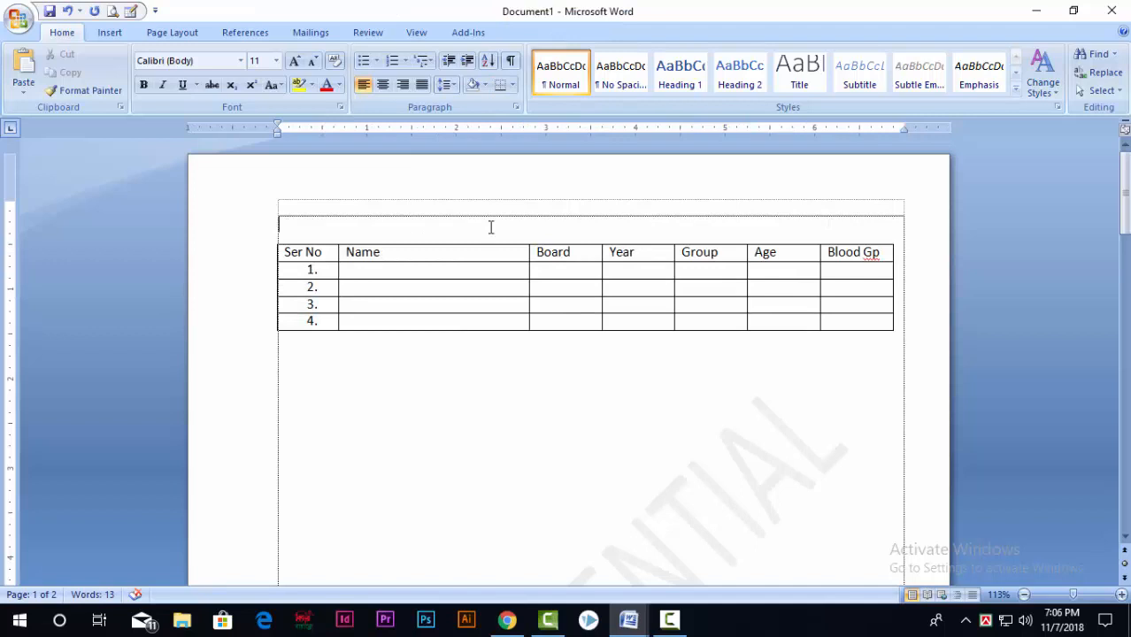
{"action": "key", "text": "ctrl+z"}
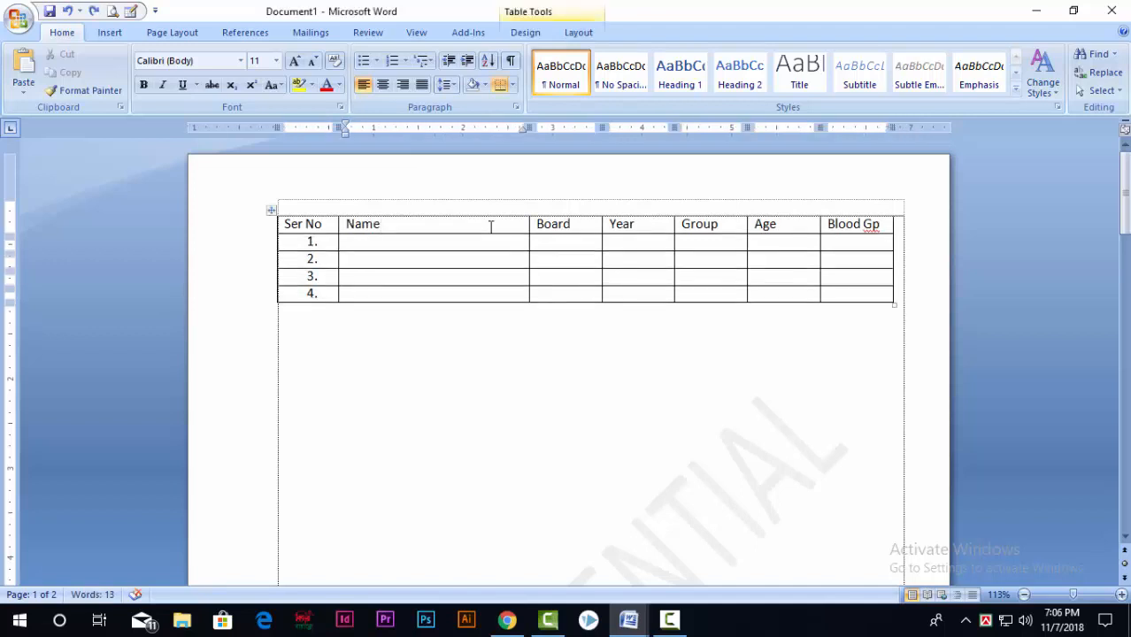
Step: Try inserting an empty line above the table's header row, and remove that line again
{"action": "key", "text": "ctrl+shift+Return"}
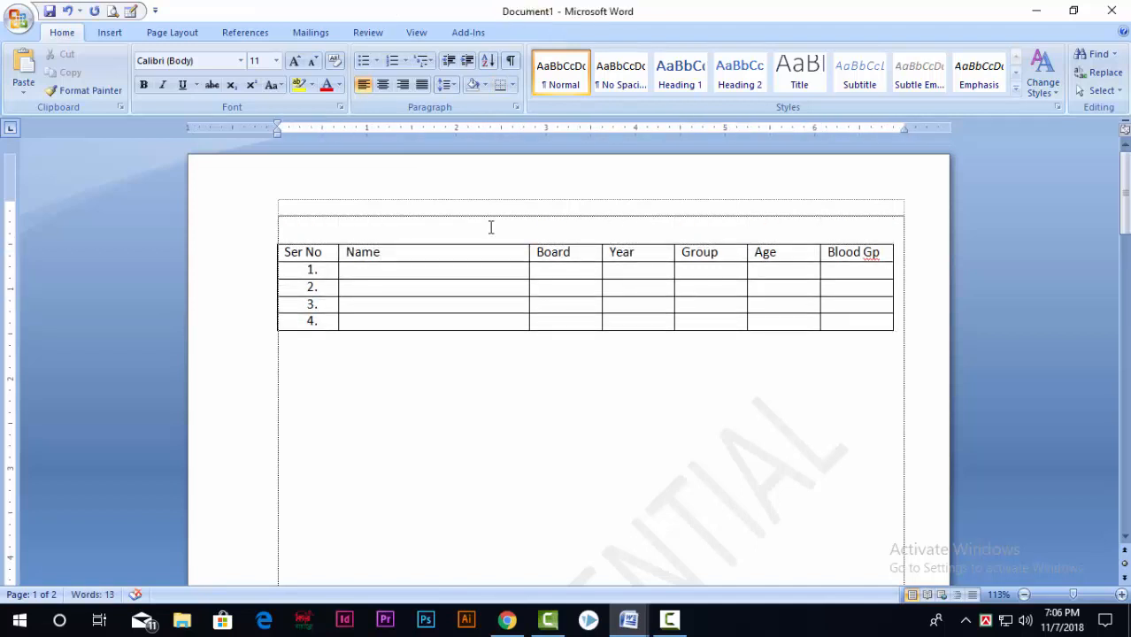
{"action": "left_click_drag", "start_coordinate": [284, 219], "coordinate": [617, 237]}
{"action": "left_click", "coordinate": [288, 223]}
{"action": "key", "text": "Delete"}
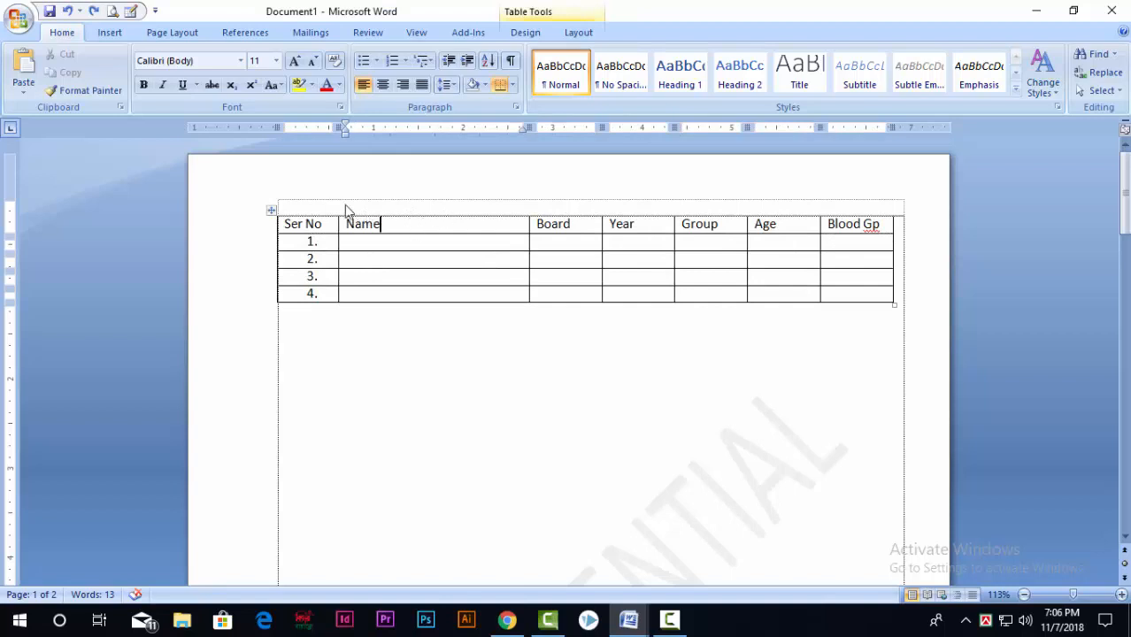
Step: Insert an empty line above the table's header row and set its text format to bold, size 14
{"action": "left_click", "coordinate": [417, 224]}
{"action": "key", "text": "ctrl+shift+Return"}
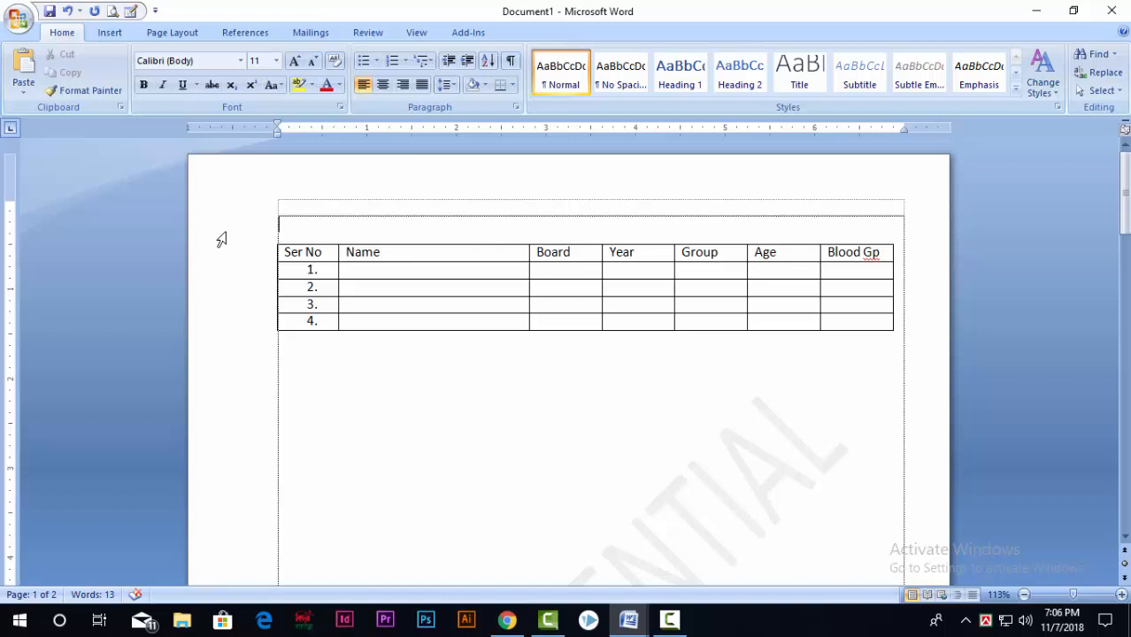
{"action": "left_click", "coordinate": [277, 61]}
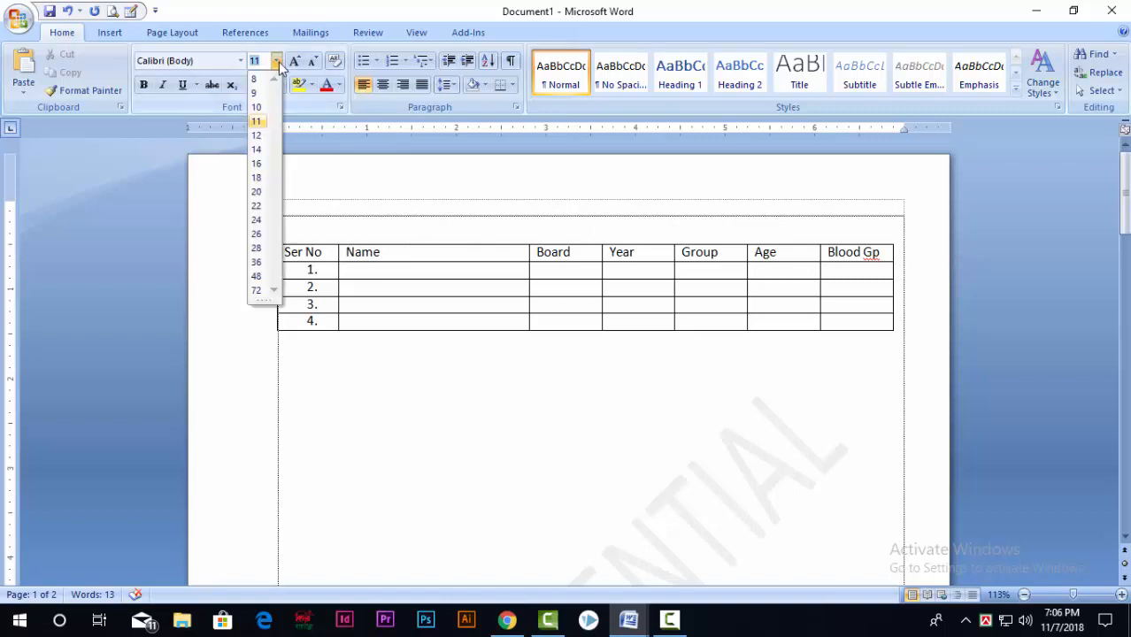
{"action": "left_click", "coordinate": [257, 147]}
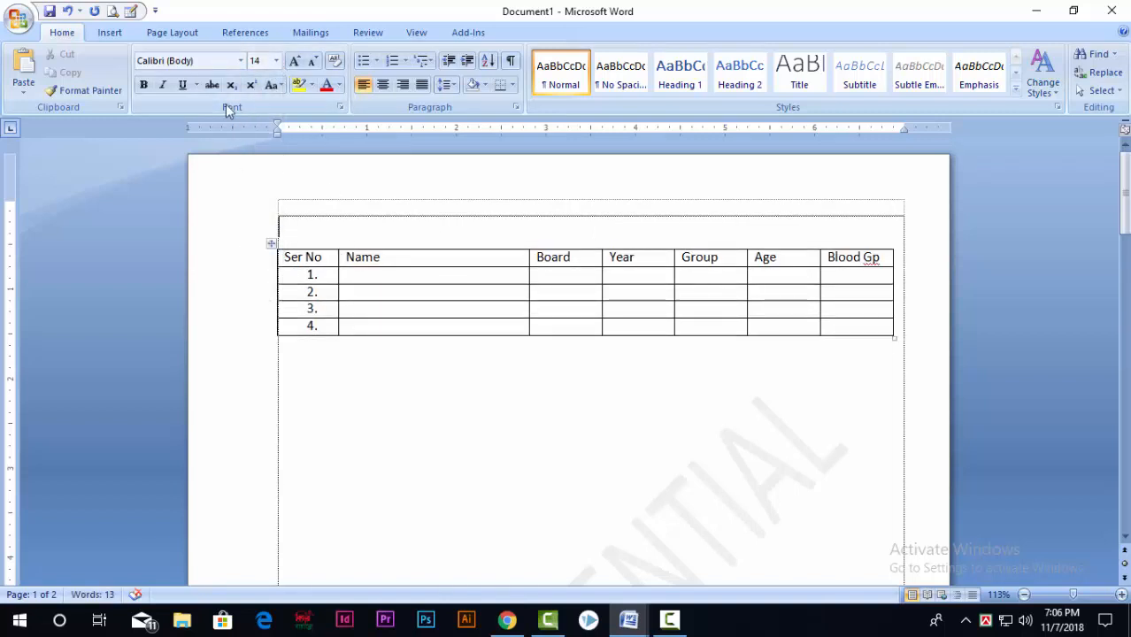
{"action": "left_click", "coordinate": [144, 85]}
Step: Enter the title MY PROFILE on the line above the table, centred and underlined
{"action": "type", "text": "m"}
{"action": "key", "text": "BackSpace"}
{"action": "type", "text": "MY PROFILE"}
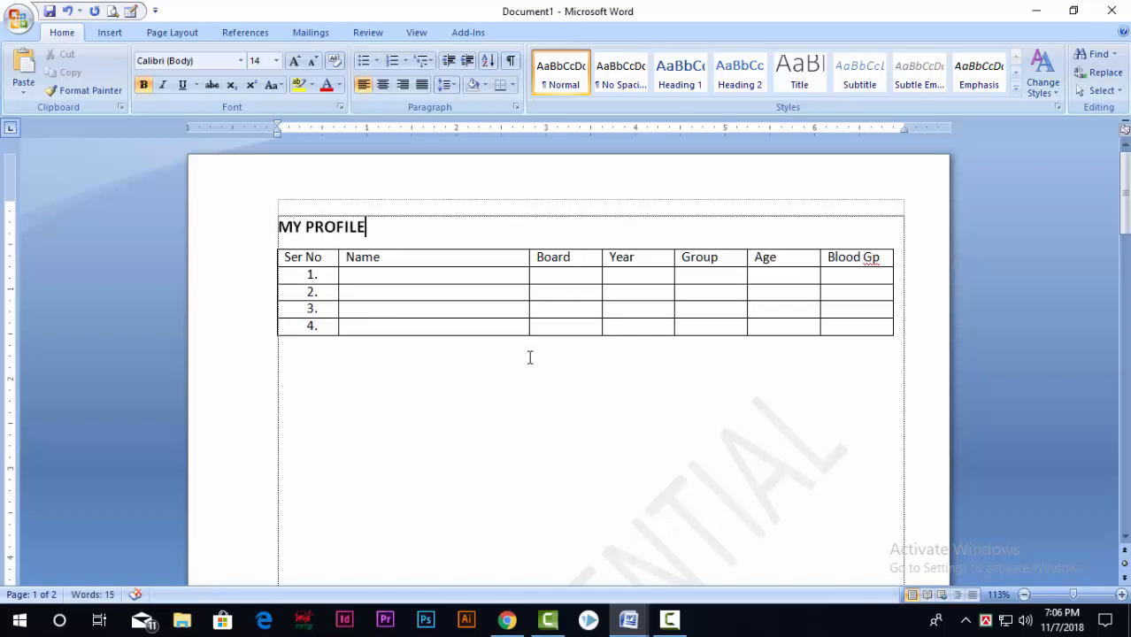
{"action": "key", "text": "ctrl+e"}
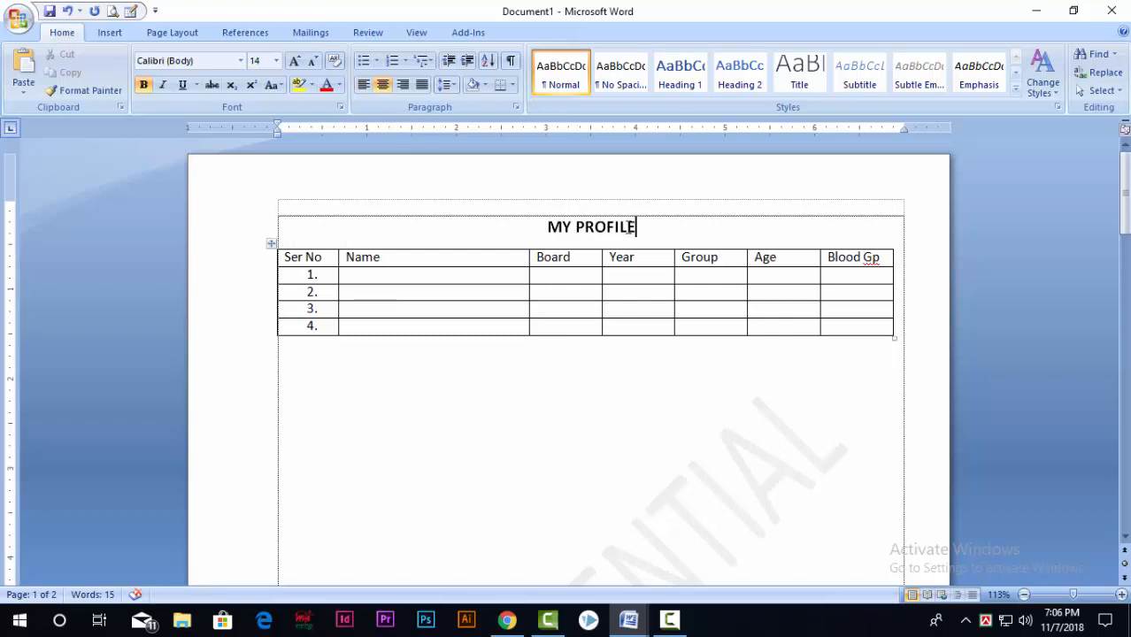
{"action": "left_click_drag", "start_coordinate": [641, 228], "coordinate": [542, 228]}
{"action": "key", "text": "ctrl+u"}
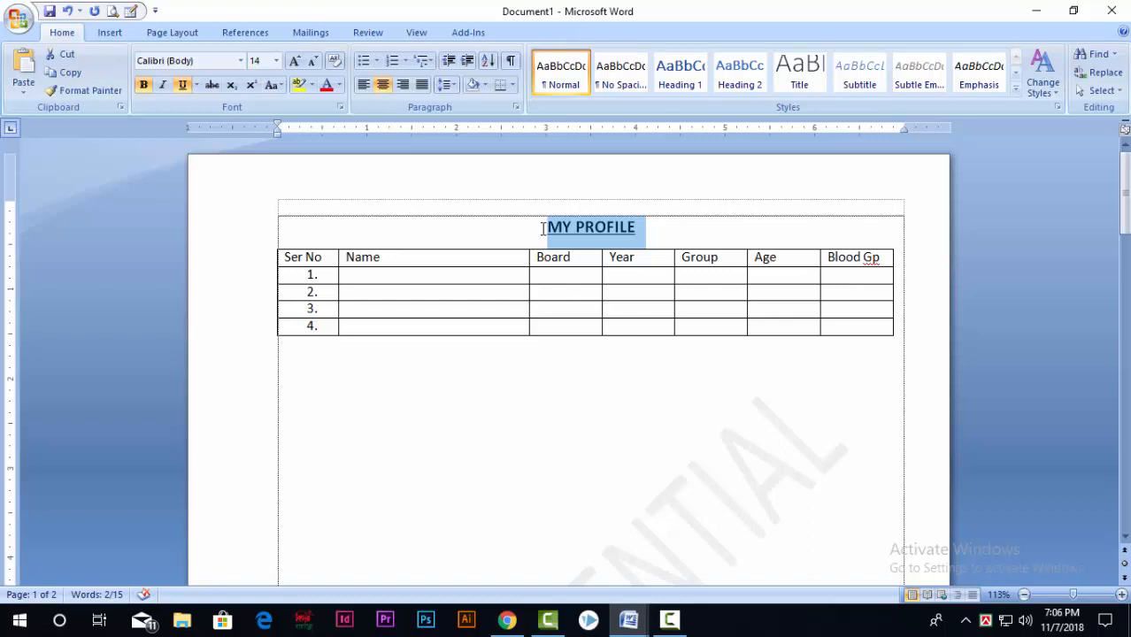
Step: Adjust the MY PROFILE title's font size to 21 in small increments
{"action": "key", "text": "ctrl+bracketleft"}
{"action": "key", "text": "ctrl+bracketleft"}
{"action": "key", "text": "ctrl+bracketleft"}
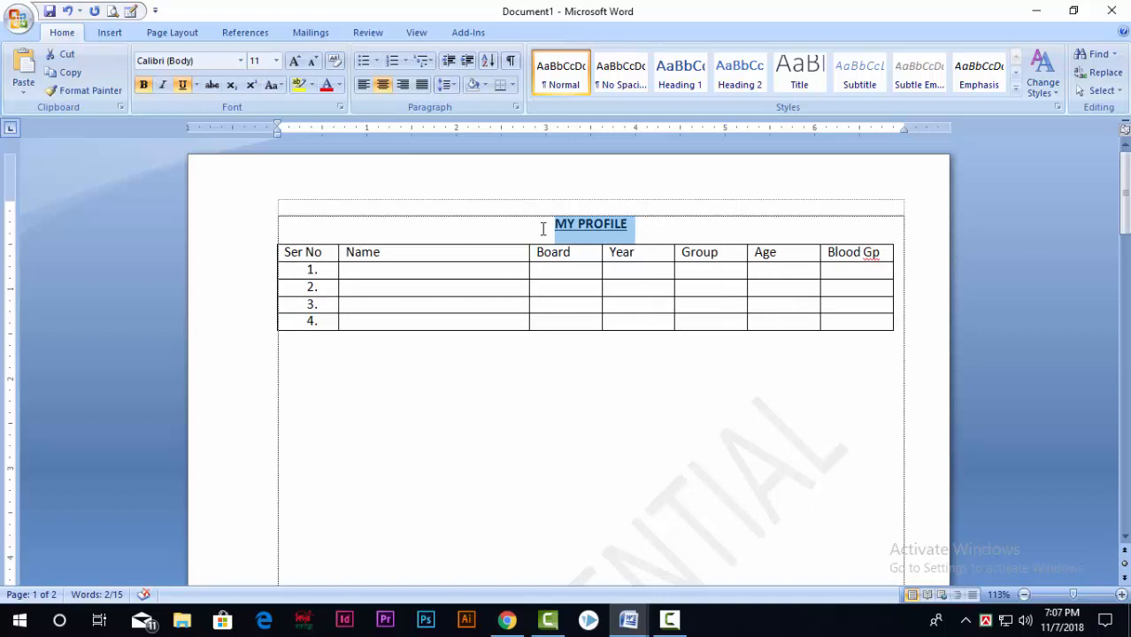
{"action": "key", "text": "ctrl+bracketright"}
{"action": "key", "text": "ctrl+bracketright"}
{"action": "key", "text": "ctrl+bracketright"}
{"action": "key", "text": "ctrl+bracketright"}
{"action": "key", "text": "ctrl+bracketright"}
{"action": "key", "text": "ctrl+bracketright"}
{"action": "key", "text": "ctrl+bracketright"}
{"action": "key", "text": "ctrl+bracketright"}
{"action": "key", "text": "ctrl+bracketright"}
{"action": "key", "text": "ctrl+bracketright"}
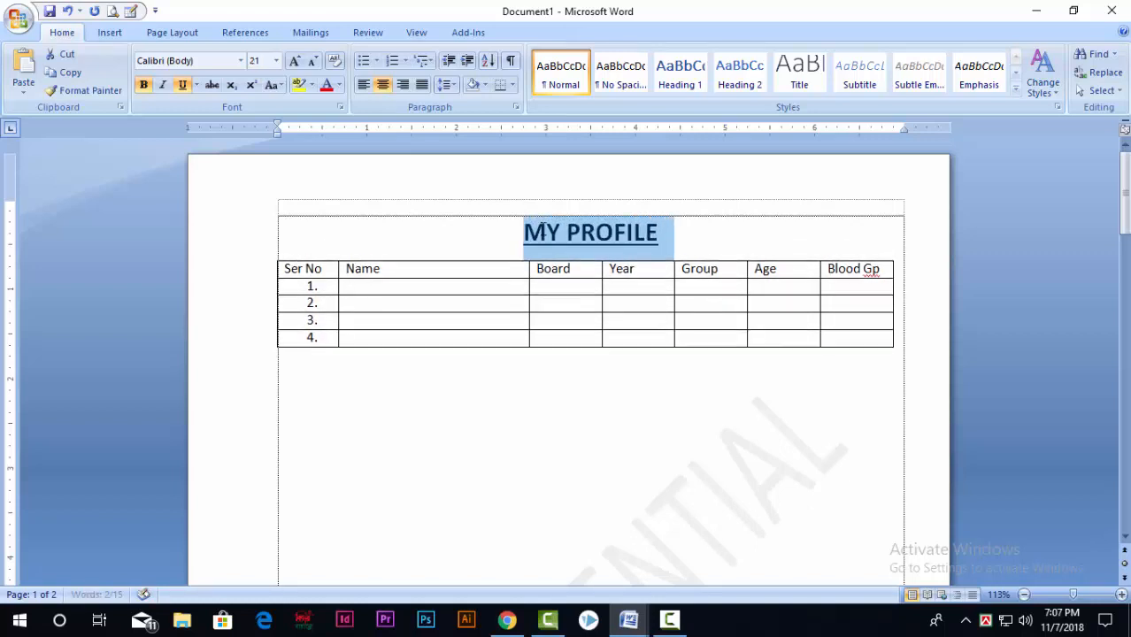
{"action": "left_click", "coordinate": [589, 302]}
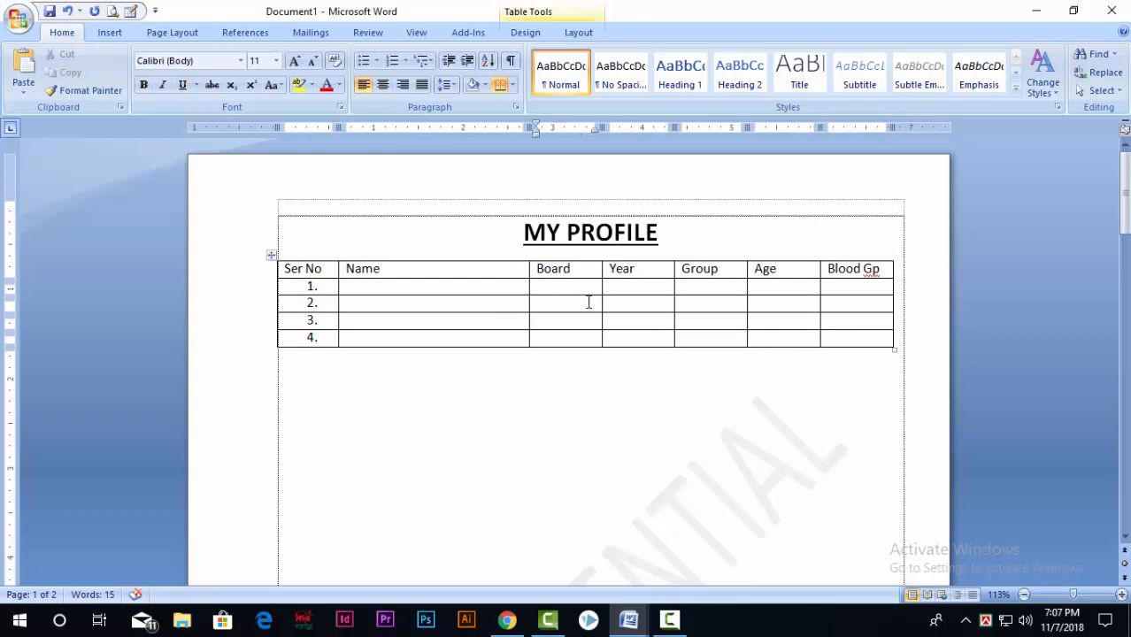
Step: Try selecting the entire row numbered 2 in the table, and clear the selection
{"action": "left_click_drag", "start_coordinate": [662, 236], "coordinate": [523, 222]}
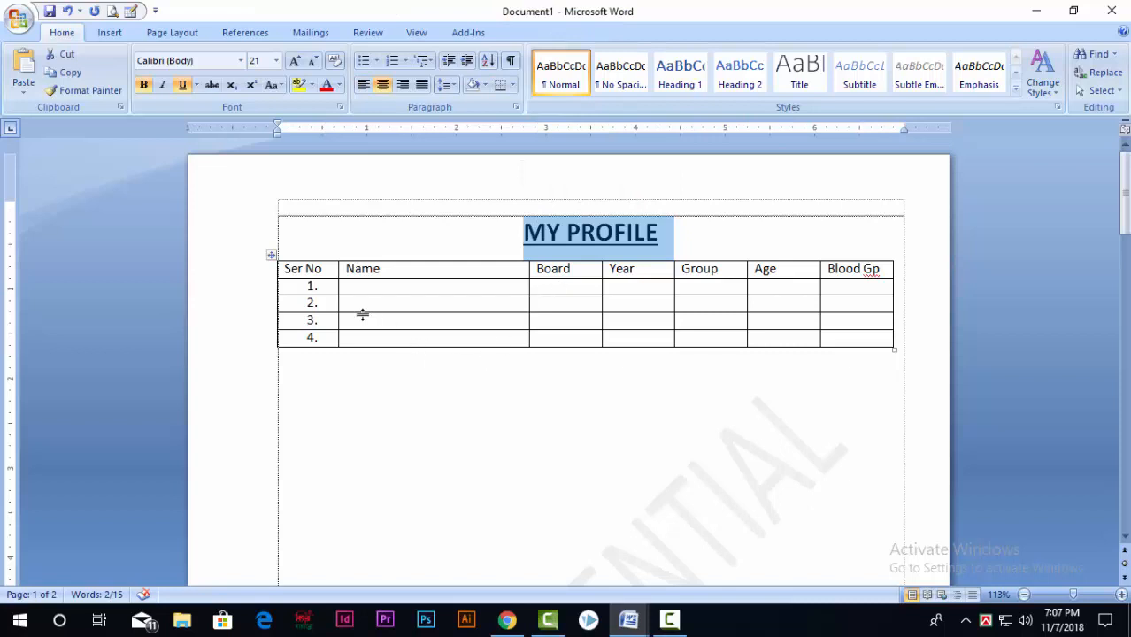
{"action": "left_click", "coordinate": [277, 305]}
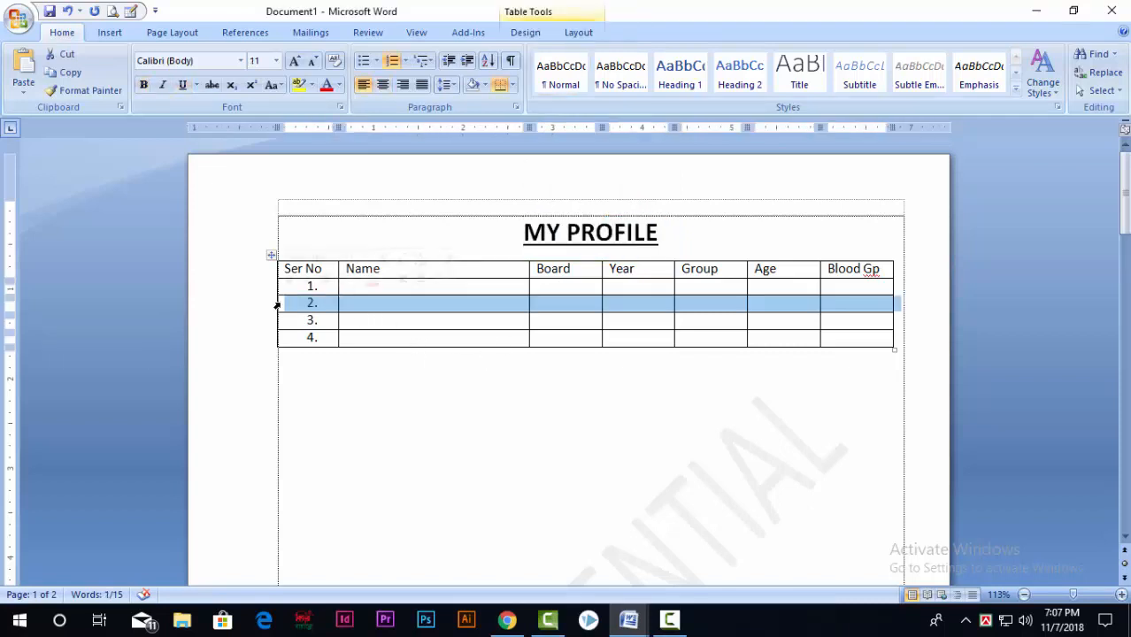
{"action": "left_click", "coordinate": [307, 363]}
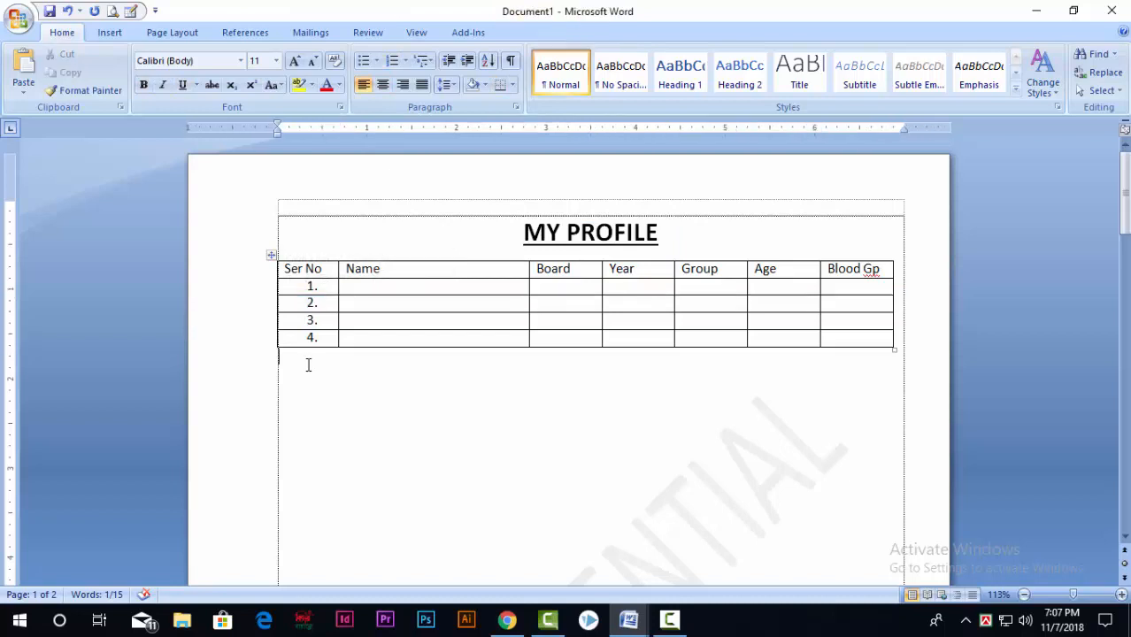
{"action": "left_click_drag", "start_coordinate": [409, 306], "coordinate": [851, 307]}
{"action": "left_click_drag", "start_coordinate": [295, 309], "coordinate": [446, 309]}
{"action": "left_click", "coordinate": [392, 318]}
{"action": "left_click_drag", "start_coordinate": [292, 302], "coordinate": [922, 301]}
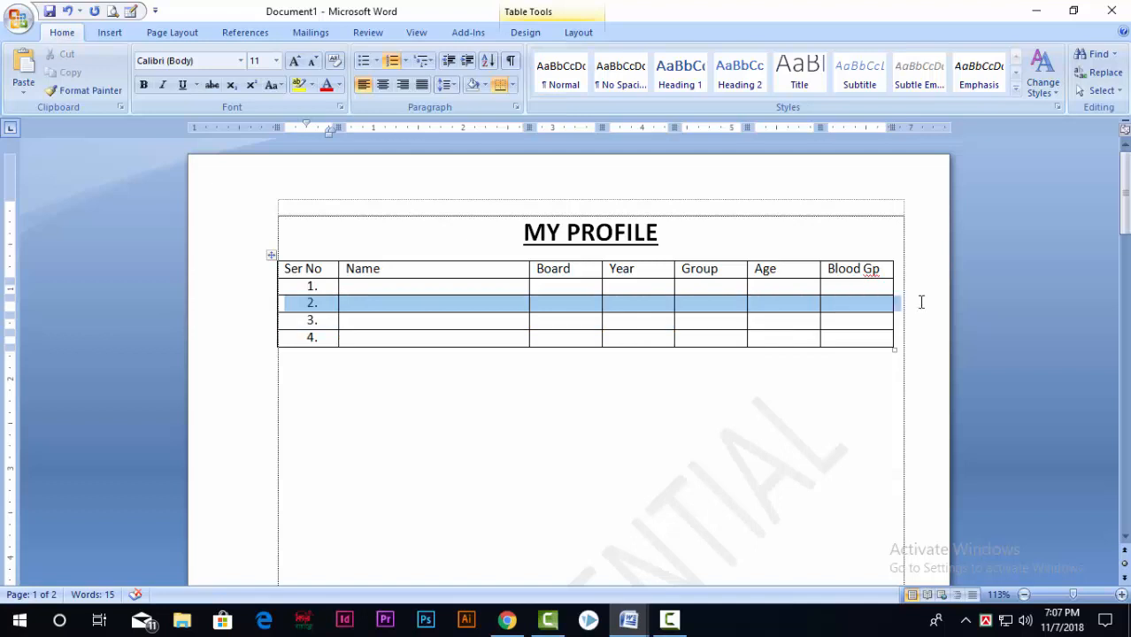
{"action": "left_click", "coordinate": [568, 344]}
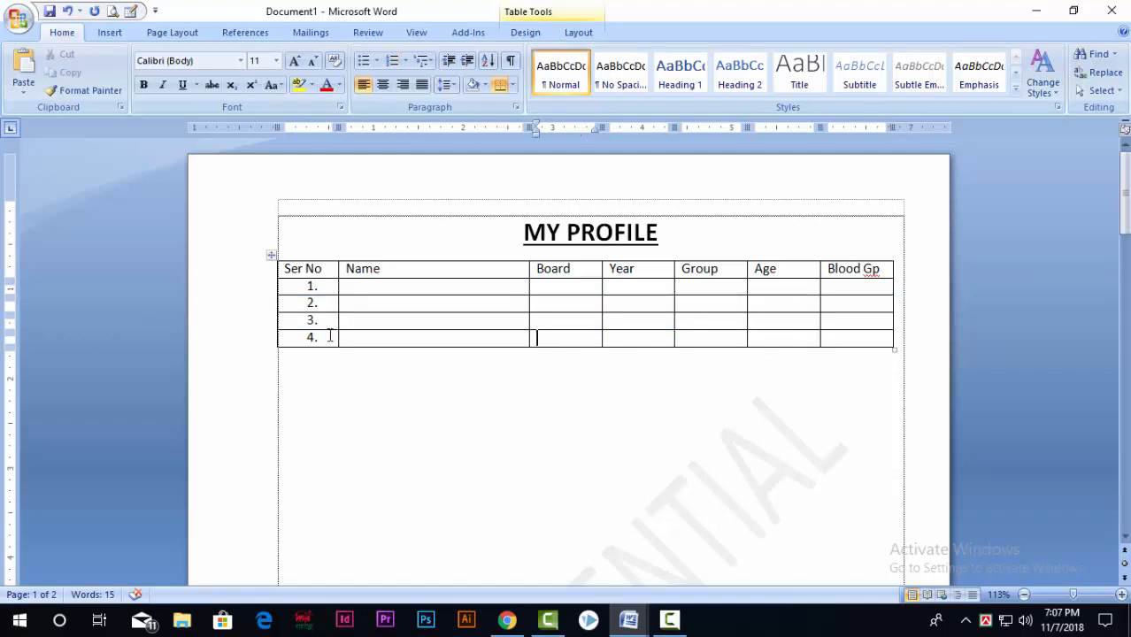
Step: Try removing the row numbered 2 by deleting it, undo that, and cut the row instead
{"action": "left_click", "coordinate": [271, 306]}
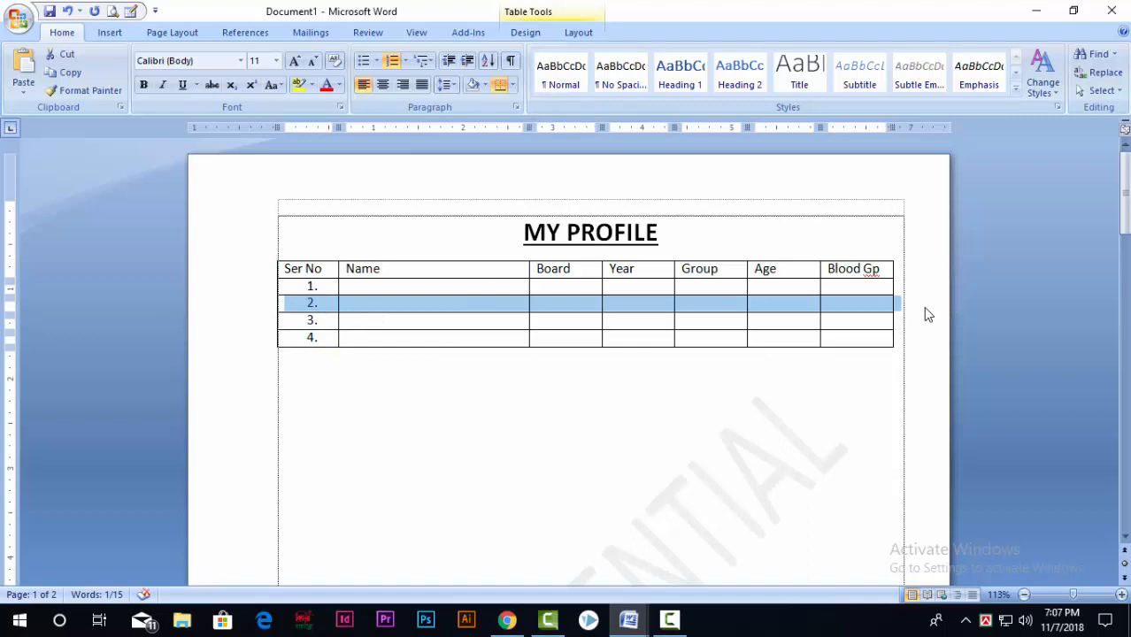
{"action": "key", "text": "BackSpace"}
{"action": "key", "text": "ctrl+z"}
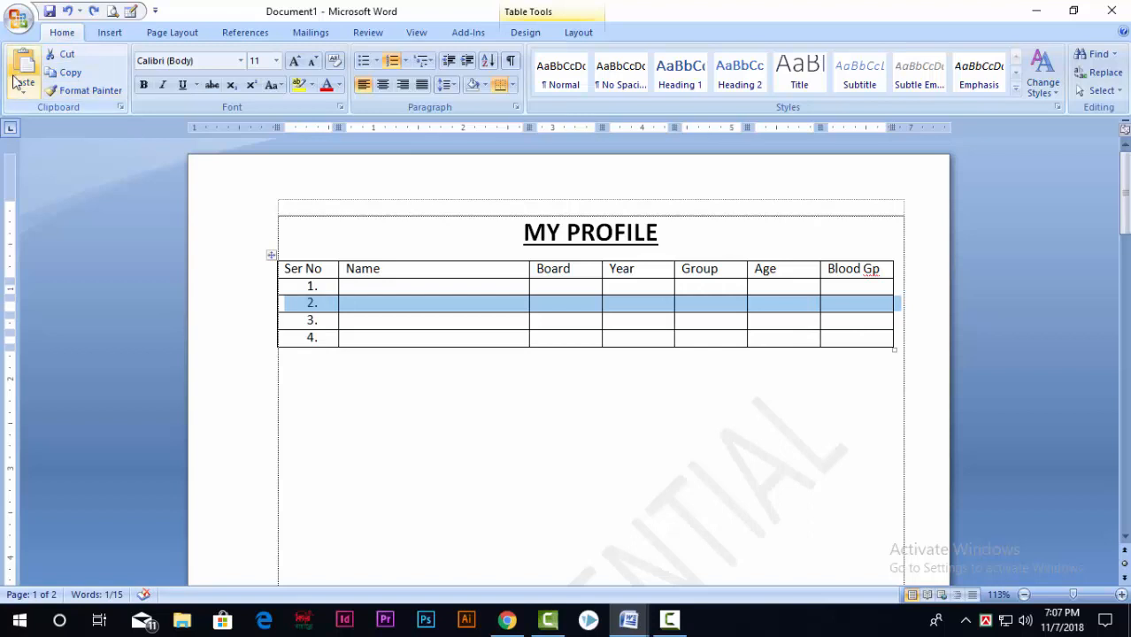
{"action": "left_click", "coordinate": [76, 58]}
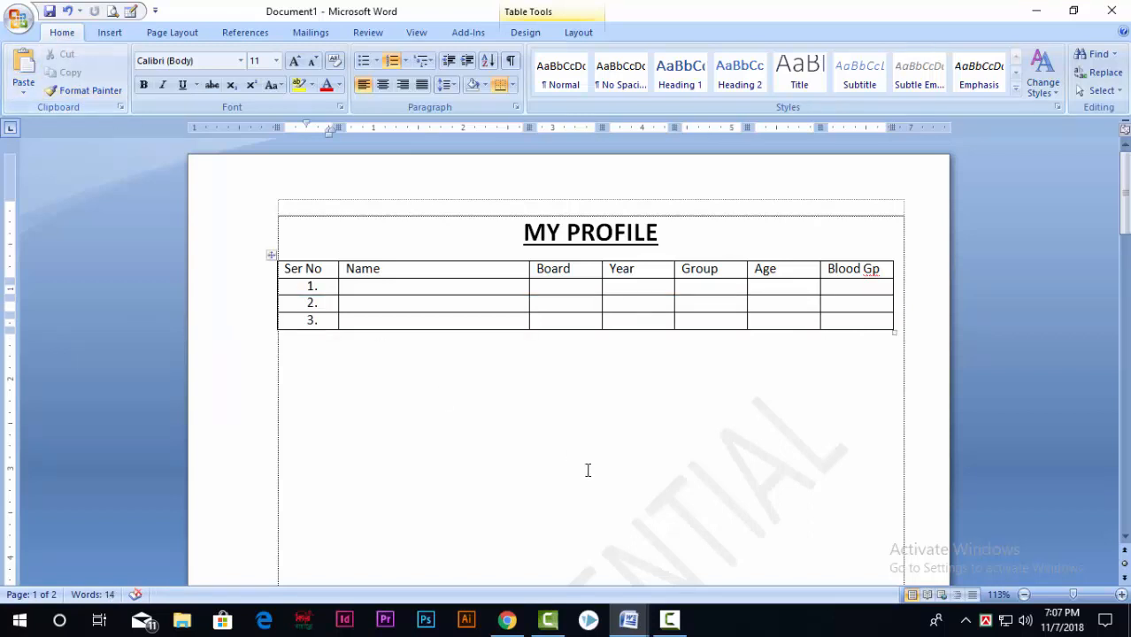
Step: Try removing the Name column by deleting it, undo that, and cut the column instead
{"action": "left_click", "coordinate": [448, 258]}
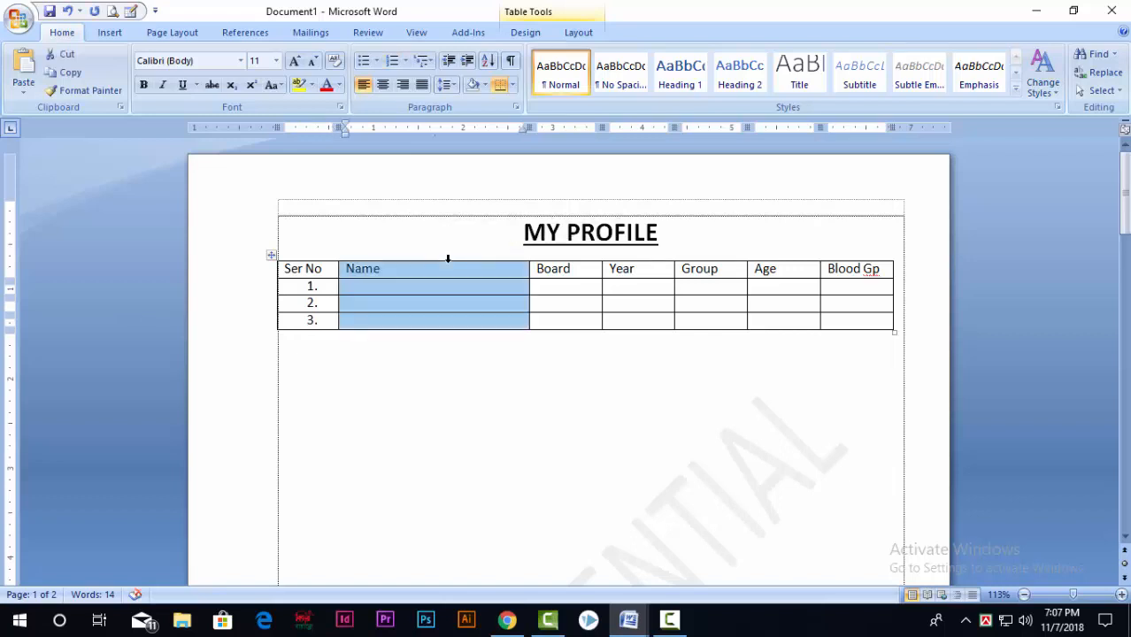
{"action": "key", "text": "BackSpace"}
{"action": "key", "text": "ctrl+z"}
{"action": "left_click", "coordinate": [62, 56]}
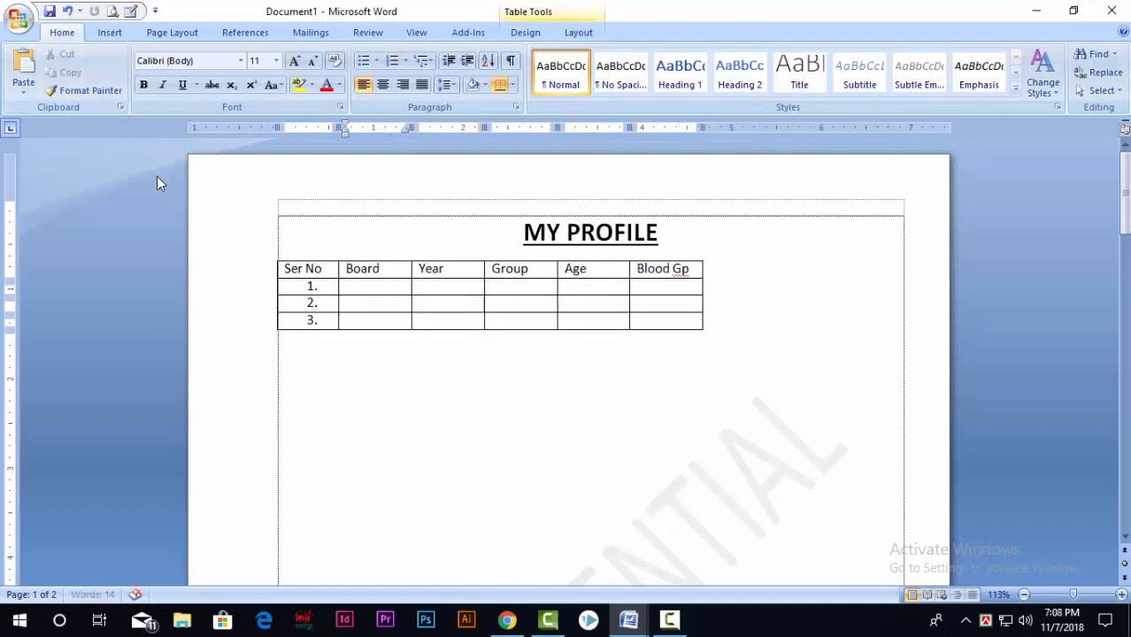
Step: Undo the cutting of the Name column and of the table row
{"action": "key", "text": "ctrl+z"}
{"action": "key", "text": "ctrl+z"}
{"action": "left_click", "coordinate": [458, 393]}
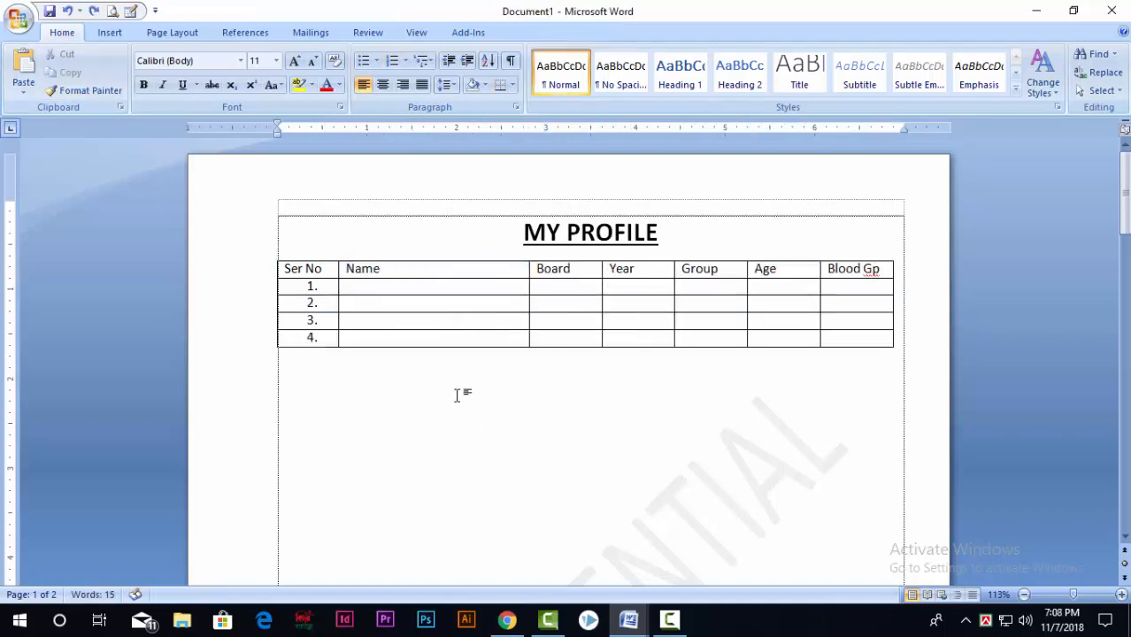
{"action": "left_click", "coordinate": [612, 338]}
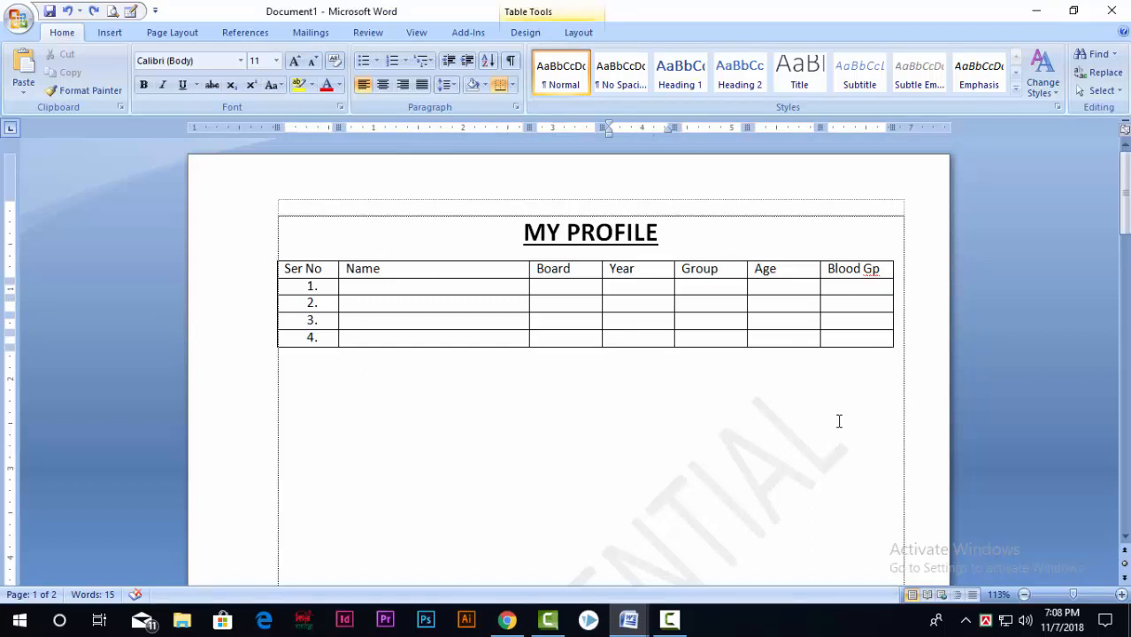
{"action": "left_click_drag", "start_coordinate": [325, 285], "coordinate": [322, 337]}
{"action": "left_click_drag", "start_coordinate": [417, 270], "coordinate": [852, 275]}
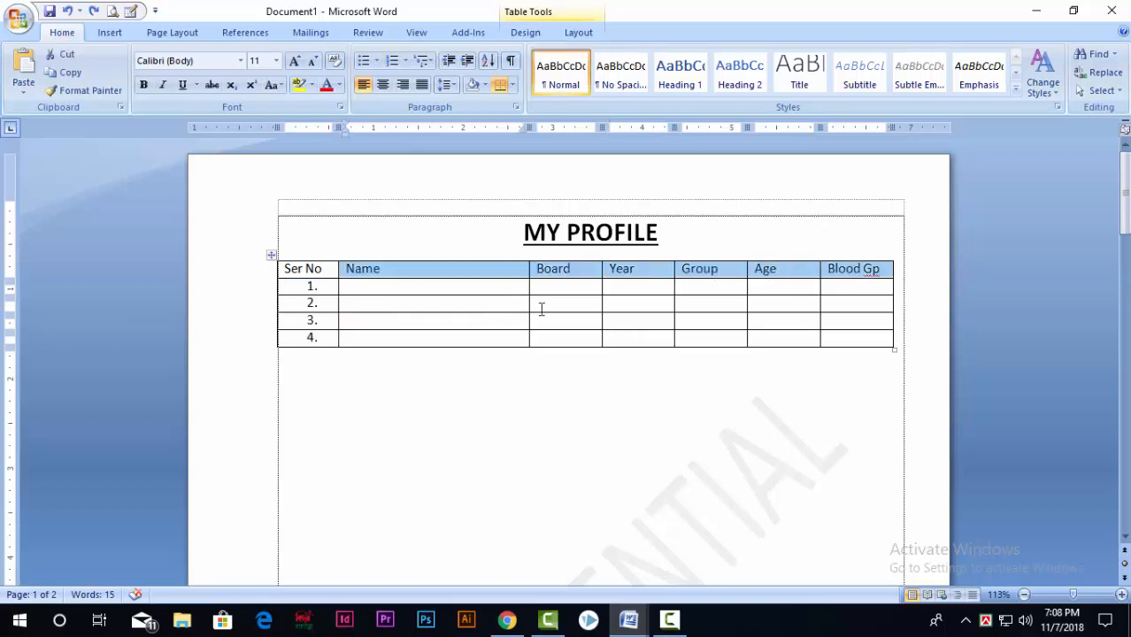
{"action": "left_click", "coordinate": [407, 287]}
{"action": "left_click_drag", "start_coordinate": [349, 286], "coordinate": [355, 343]}
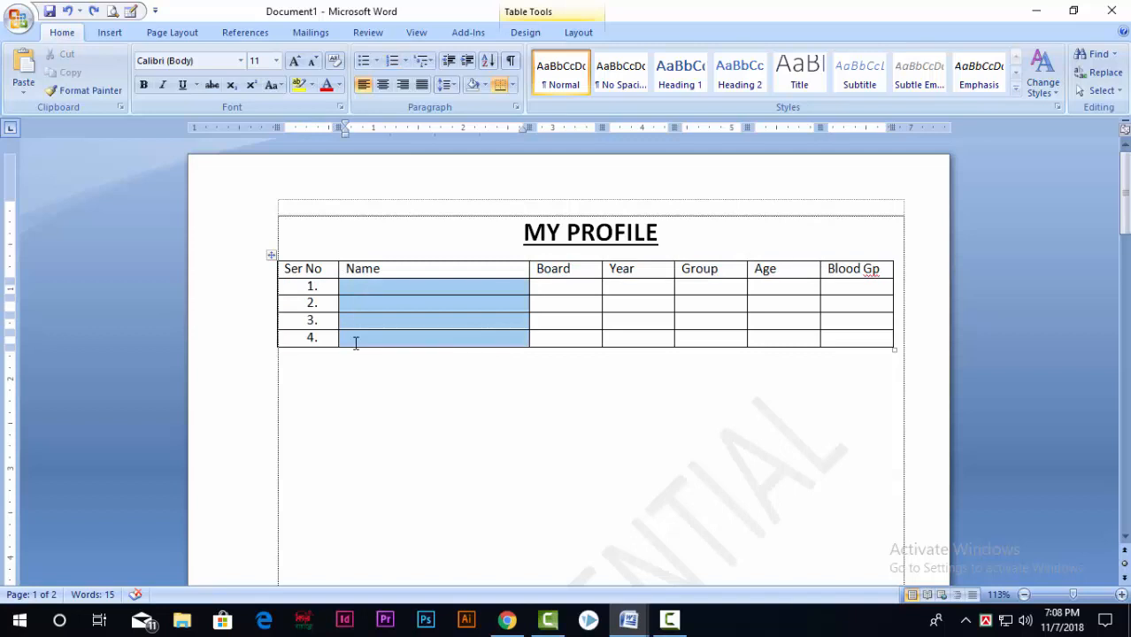
Step: Try extending the table with new numbered rows from 5 through 15
{"action": "left_click", "coordinate": [366, 341]}
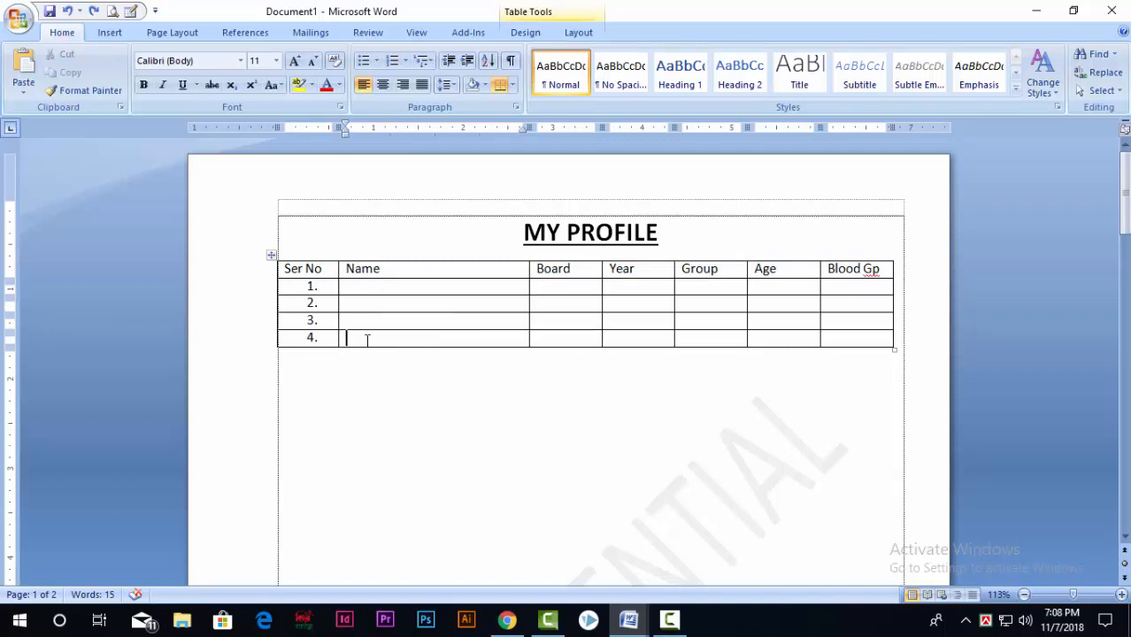
{"action": "key", "text": "Tab"}
{"action": "key", "text": "Tab"}
{"action": "key", "text": "Tab"}
{"action": "key", "text": "Tab"}
{"action": "key", "text": "Tab"}
{"action": "key", "text": "Tab"}
{"action": "key", "text": "Tab"}
{"action": "key", "text": "Tab"}
{"action": "key", "text": "Tab"}
{"action": "key", "text": "Tab"}
{"action": "key", "text": "Tab"}
{"action": "key", "text": "Tab"}
{"action": "key", "text": "Tab"}
{"action": "key", "text": "Tab"}
{"action": "key", "text": "Tab"}
{"action": "key", "text": "Tab"}
{"action": "key", "text": "Tab"}
{"action": "key", "text": "Tab"}
{"action": "key", "text": "Tab"}
{"action": "key", "text": "Tab"}
{"action": "key", "text": "Tab"}
{"action": "key", "text": "Tab"}
{"action": "key", "text": "Tab"}
{"action": "key", "text": "Tab"}
{"action": "key", "text": "Tab"}
{"action": "key", "text": "Tab"}
{"action": "key", "text": "Tab"}
{"action": "key", "text": "Tab"}
{"action": "key", "text": "Tab"}
{"action": "key", "text": "Tab"}
{"action": "key", "text": "Tab"}
{"action": "key", "text": "Tab"}
{"action": "key", "text": "Tab"}
{"action": "key", "text": "Tab"}
{"action": "key", "text": "Tab"}
{"action": "key", "text": "Tab"}
{"action": "key", "text": "Tab"}
{"action": "key", "text": "Tab"}
{"action": "key", "text": "Tab"}
{"action": "key", "text": "Tab"}
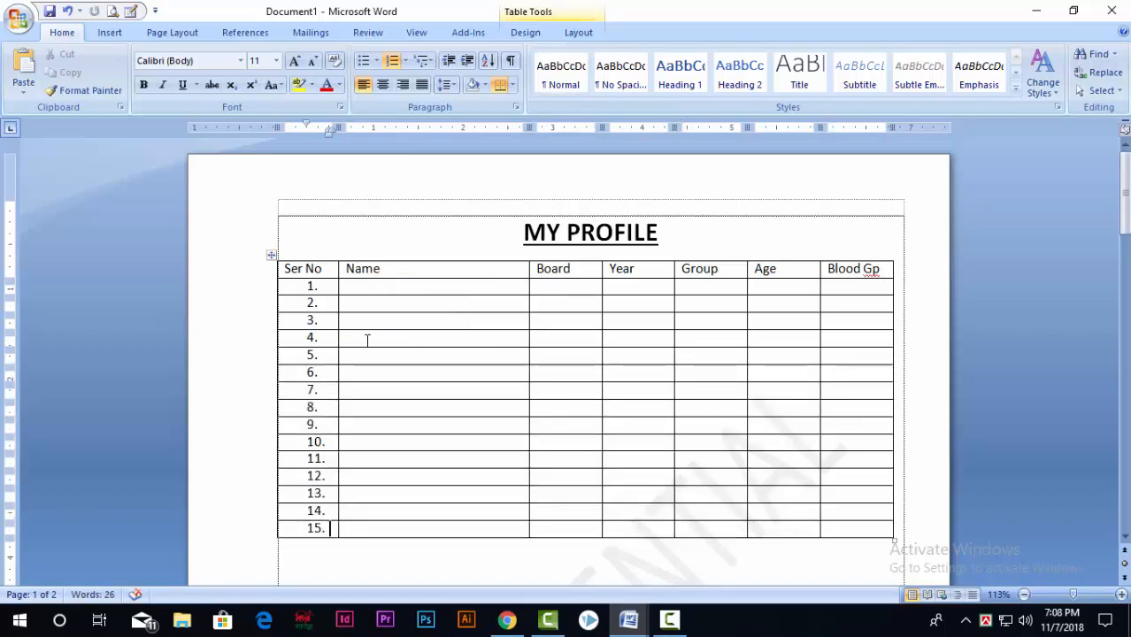
Step: Undo the added table rows back to the row numbered 4
{"action": "key", "text": "ctrl+z"}
{"action": "key", "text": "ctrl+z"}
{"action": "key", "text": "ctrl+z"}
{"action": "key", "text": "ctrl+z"}
{"action": "key", "text": "ctrl+z"}
{"action": "key", "text": "ctrl+z"}
{"action": "key", "text": "ctrl+z"}
{"action": "key", "text": "ctrl+z"}
{"action": "key", "text": "ctrl+z"}
{"action": "key", "text": "ctrl+z"}
{"action": "key", "text": "ctrl+z"}
{"action": "key", "text": "ctrl+z"}
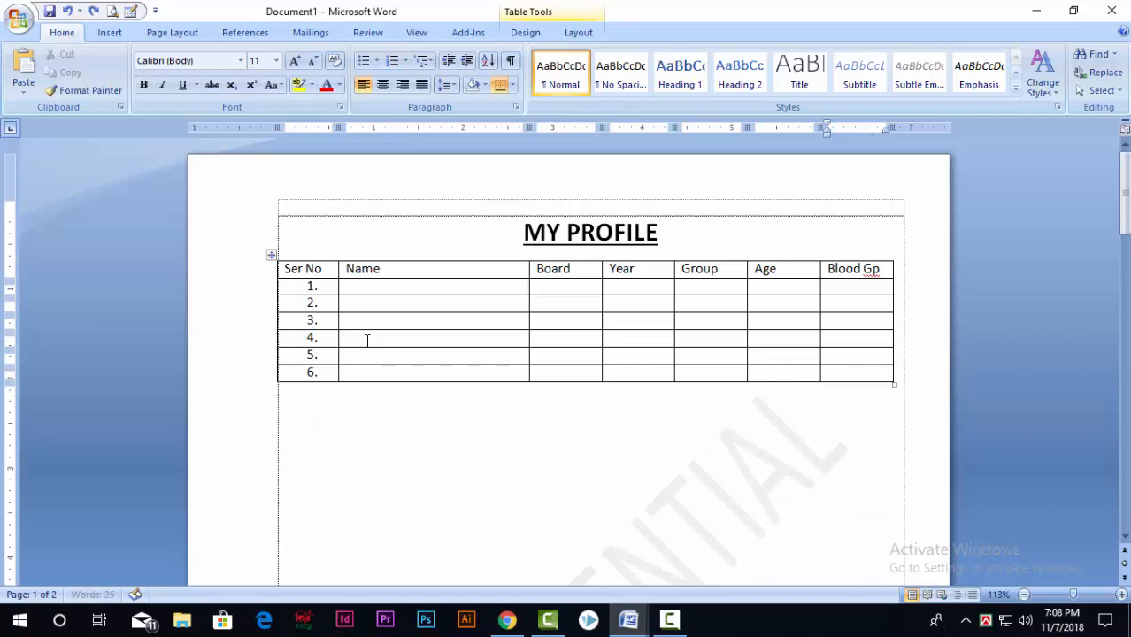
Step: Fill the row numbered 3 with sample text: FDFDF under Name, FDFD under Board and FDDF under Group
{"action": "left_click", "coordinate": [470, 319]}
{"action": "type", "text": "FDFDF"}
{"action": "type", "text": "DFD"}
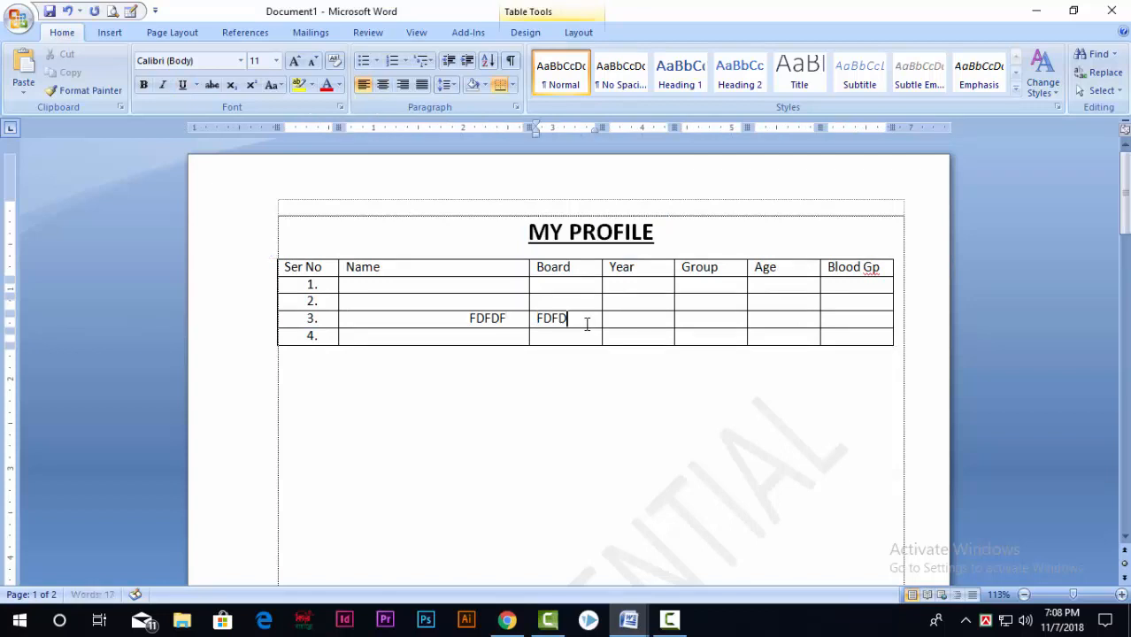
{"action": "left_click", "coordinate": [714, 320]}
{"action": "type", "text": "FDDF"}
Step: Enter sample text FDFD under Blood Gp in row 4, FDFD under Age in row 2 and GDG under Year in row 1
{"action": "left_click", "coordinate": [861, 335]}
{"action": "type", "text": "FDFD"}
{"action": "left_click", "coordinate": [777, 301]}
{"action": "type", "text": "FDFD"}
{"action": "left_click", "coordinate": [631, 286]}
{"action": "type", "text": "GDG"}
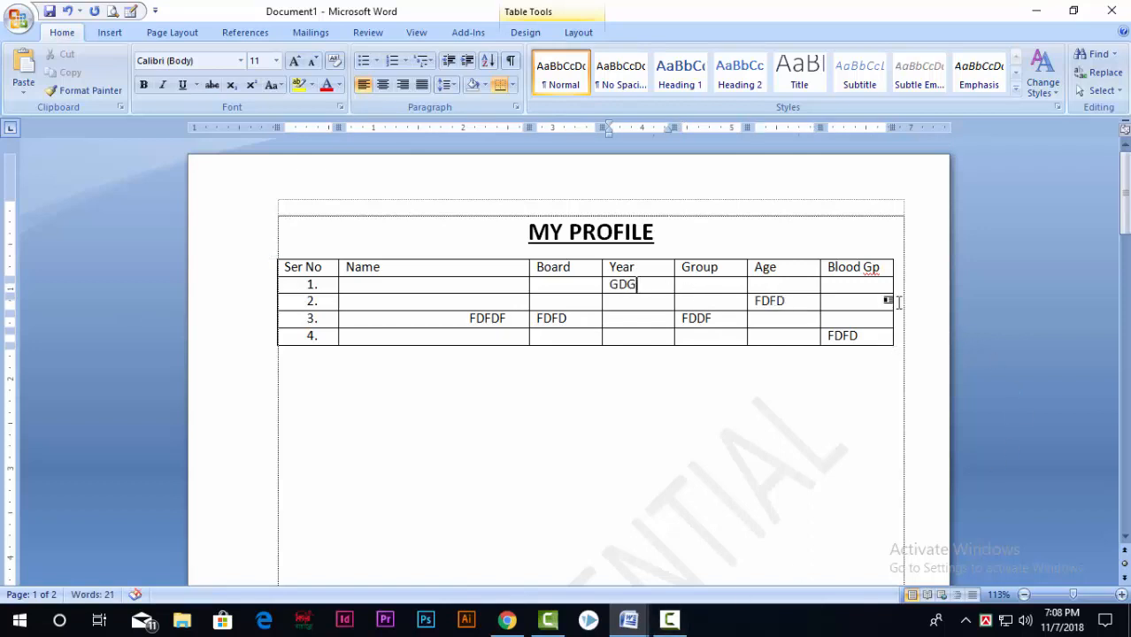
Step: Insert a new empty row directly below the row numbered 2
{"action": "left_click_drag", "start_coordinate": [777, 301], "coordinate": [458, 296]}
{"action": "left_click_drag", "start_coordinate": [864, 299], "coordinate": [344, 301]}
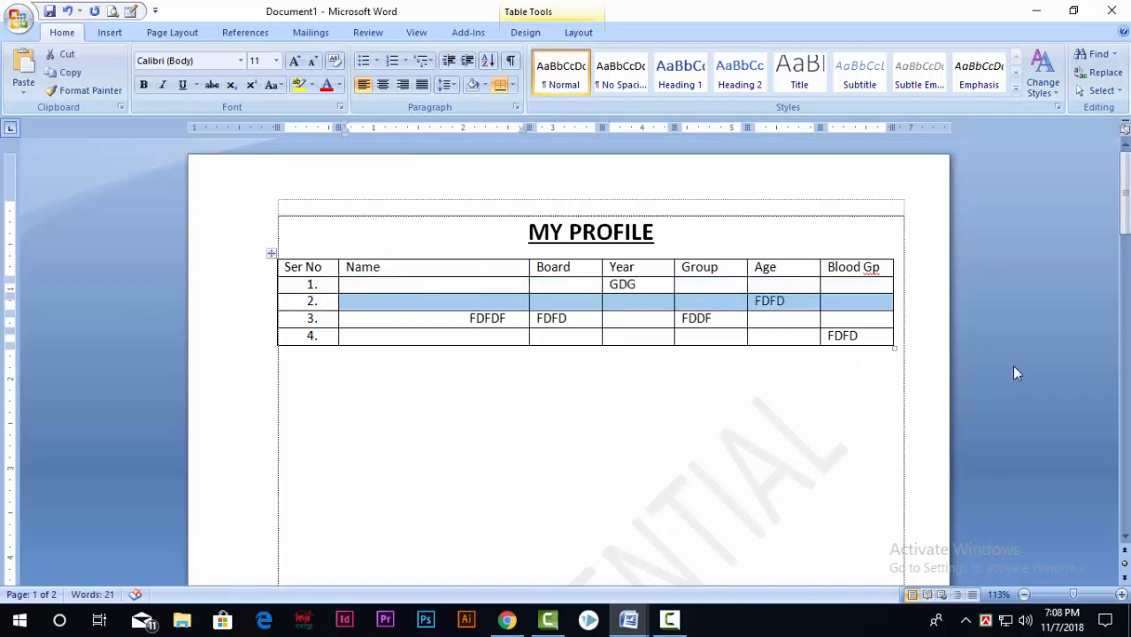
{"action": "left_click", "coordinate": [887, 302]}
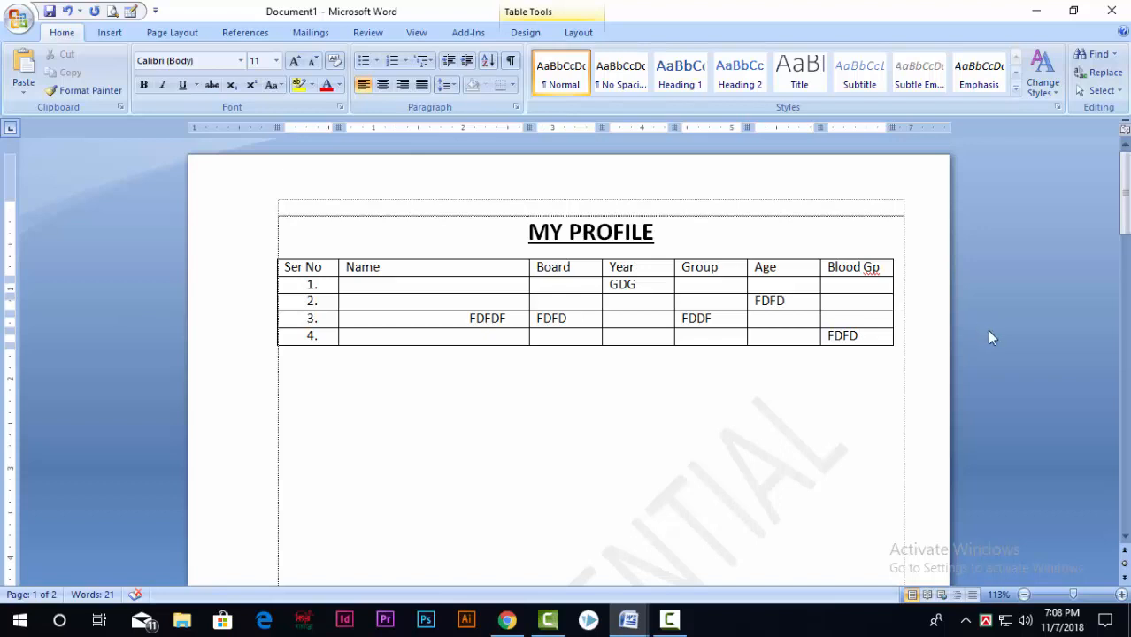
{"action": "key", "text": "Return"}
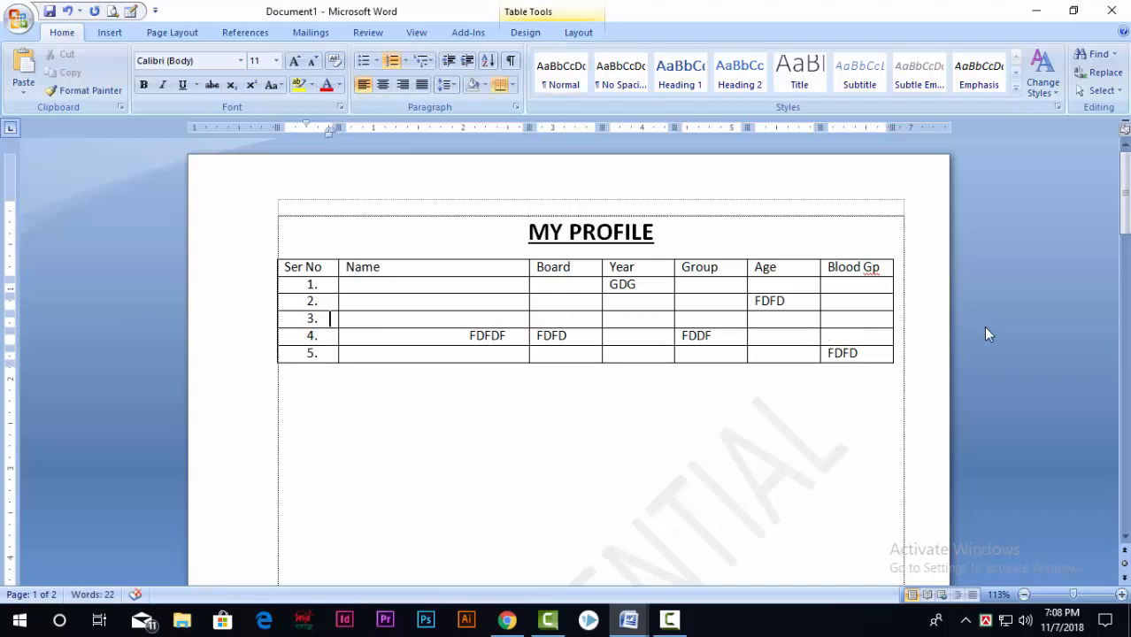
Step: Insert three new empty rows directly below the row numbered 4 in the MY PROFILE table
{"action": "left_click_drag", "start_coordinate": [836, 316], "coordinate": [417, 328]}
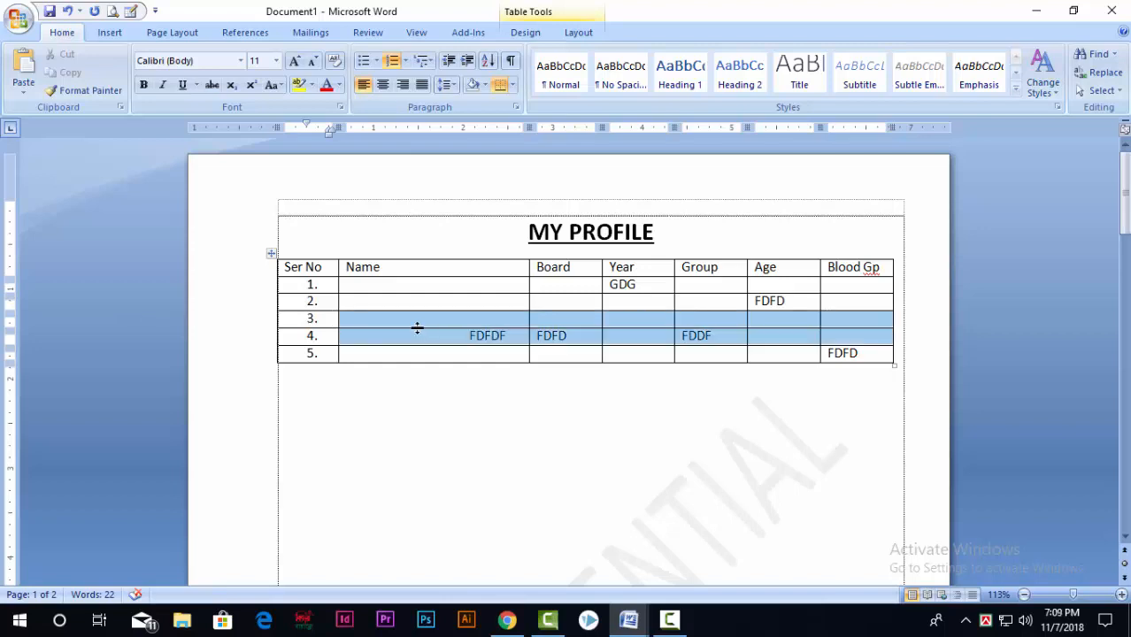
{"action": "left_click", "coordinate": [645, 376]}
{"action": "left_click", "coordinate": [895, 336]}
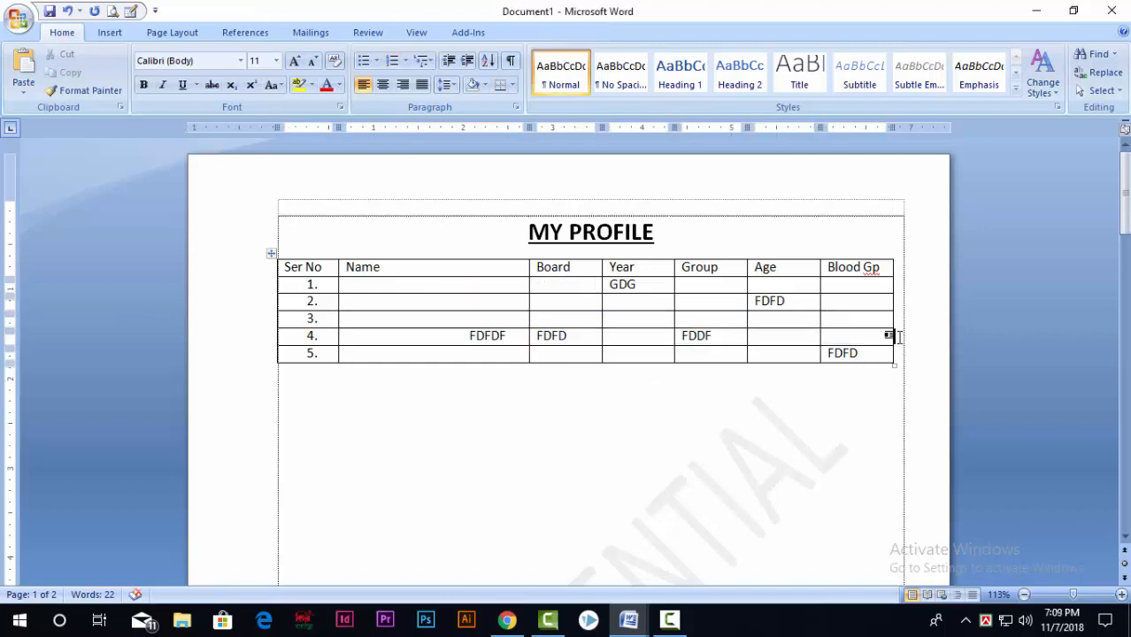
{"action": "key", "text": "Return"}
{"action": "left_click", "coordinate": [900, 357]}
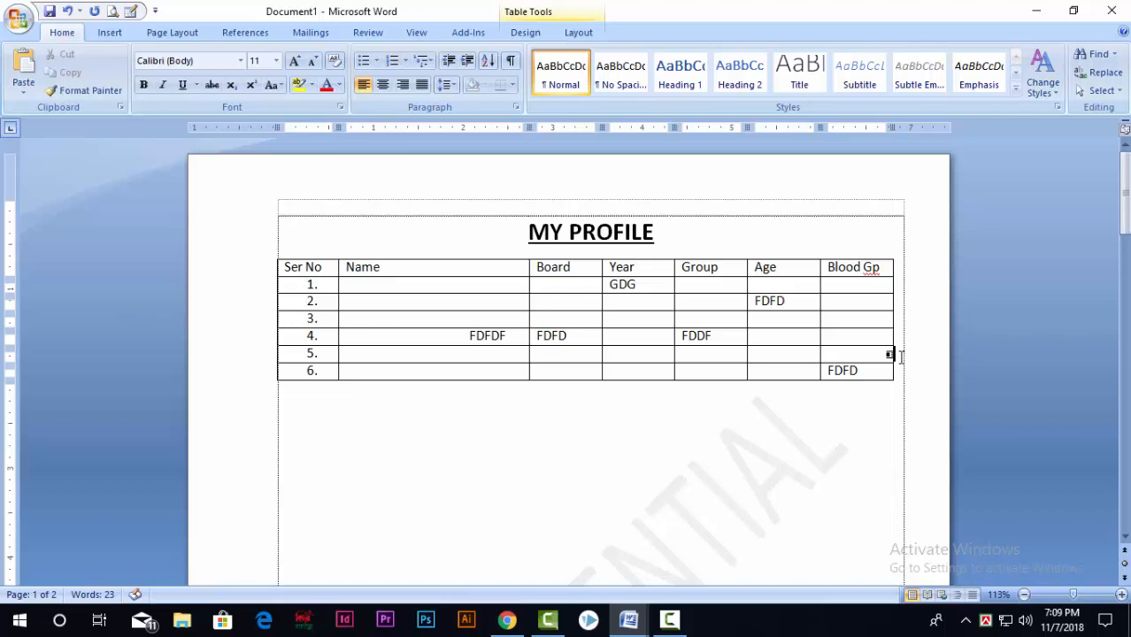
{"action": "key", "text": "Return"}
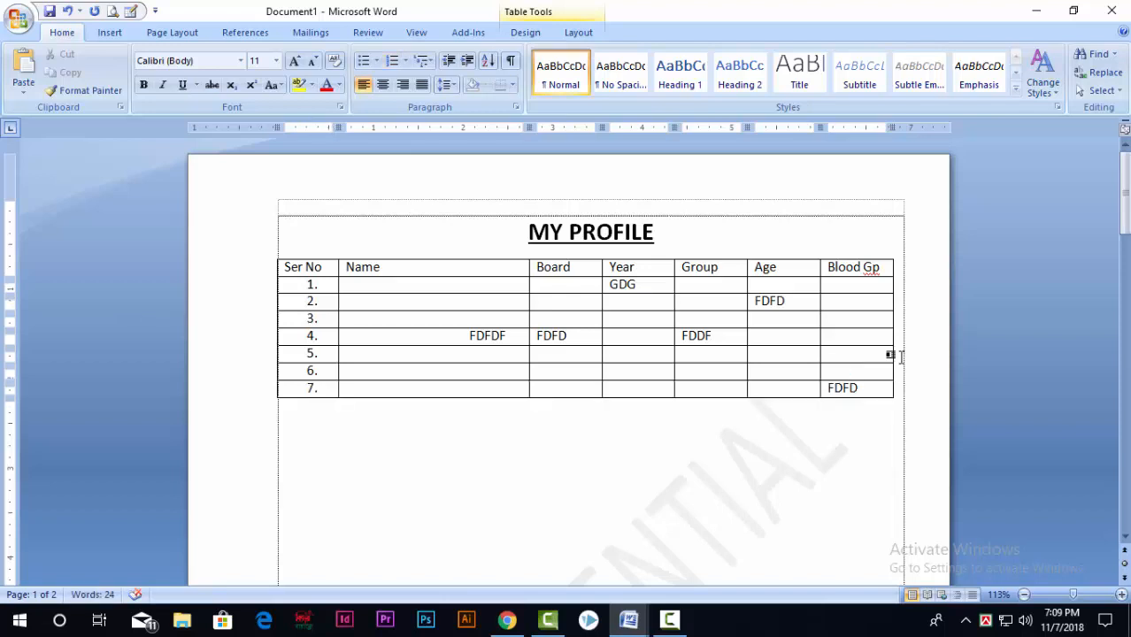
{"action": "left_click", "coordinate": [900, 356]}
{"action": "key", "text": "Return"}
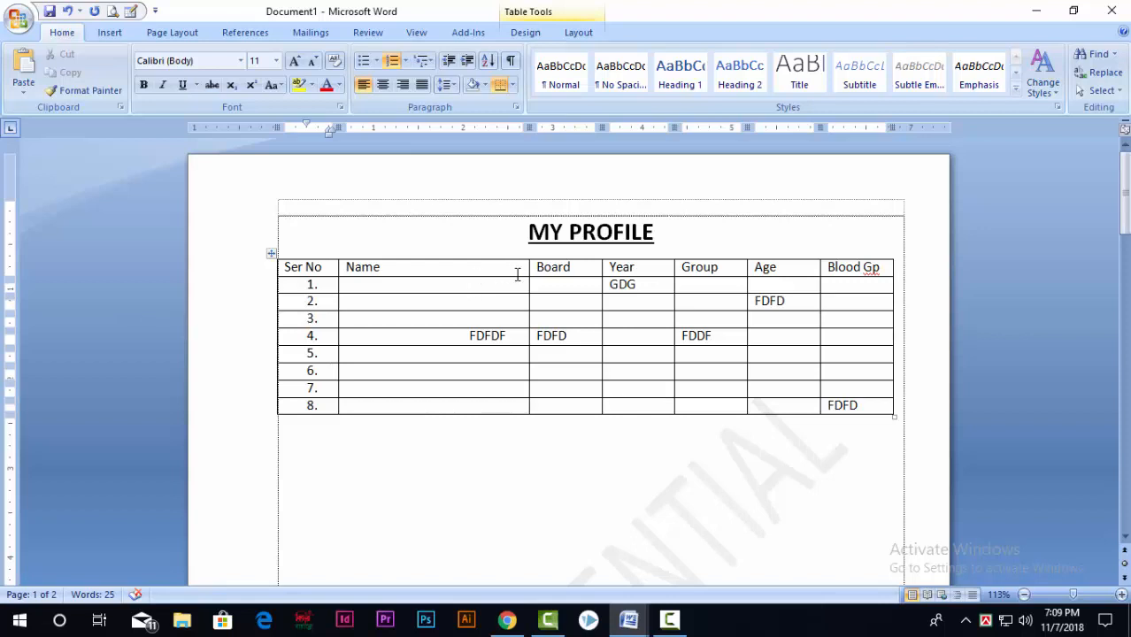
Step: Insert a new empty column between the Name and Board columns
{"action": "left_click", "coordinate": [580, 272]}
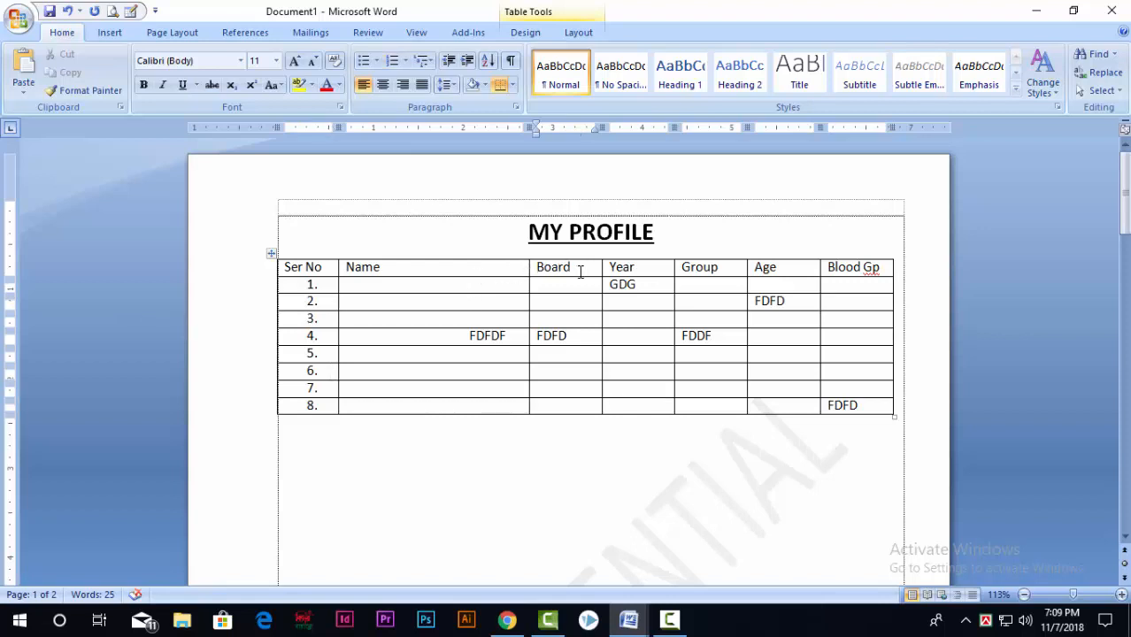
{"action": "left_click_drag", "start_coordinate": [538, 267], "coordinate": [556, 407]}
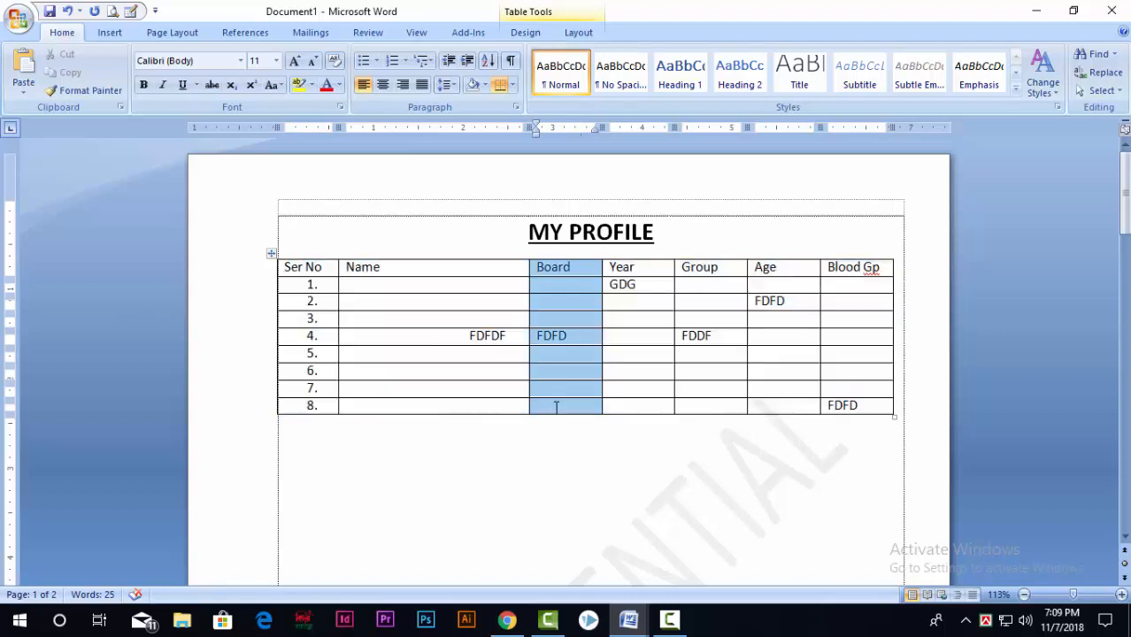
{"action": "left_click", "coordinate": [509, 276]}
{"action": "left_click_drag", "start_coordinate": [539, 269], "coordinate": [556, 387]}
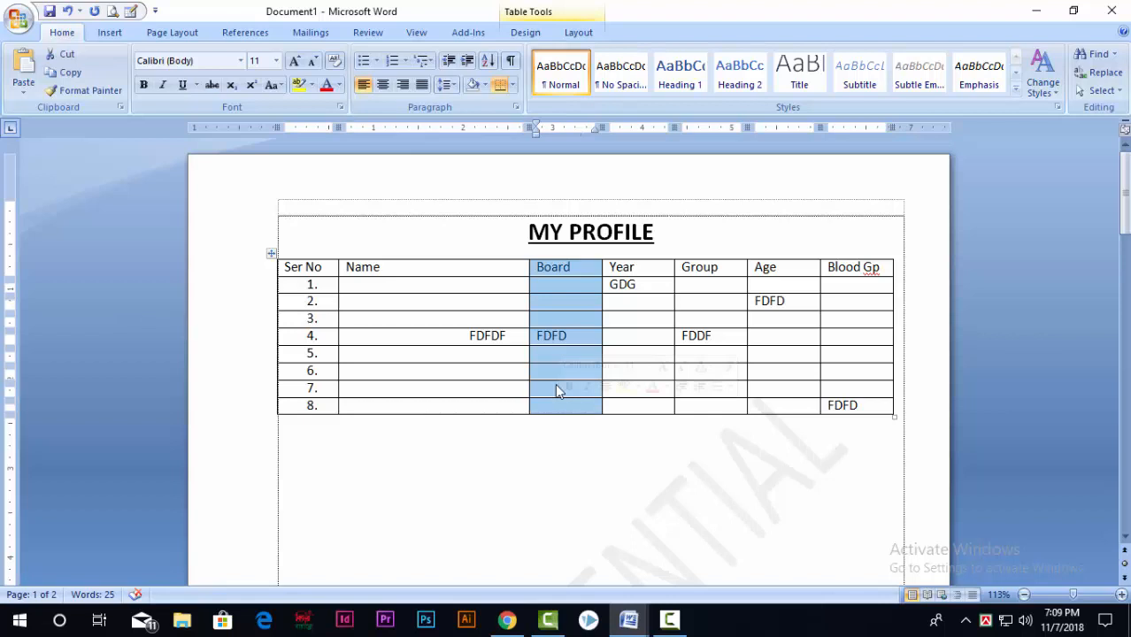
{"action": "left_click", "coordinate": [537, 267]}
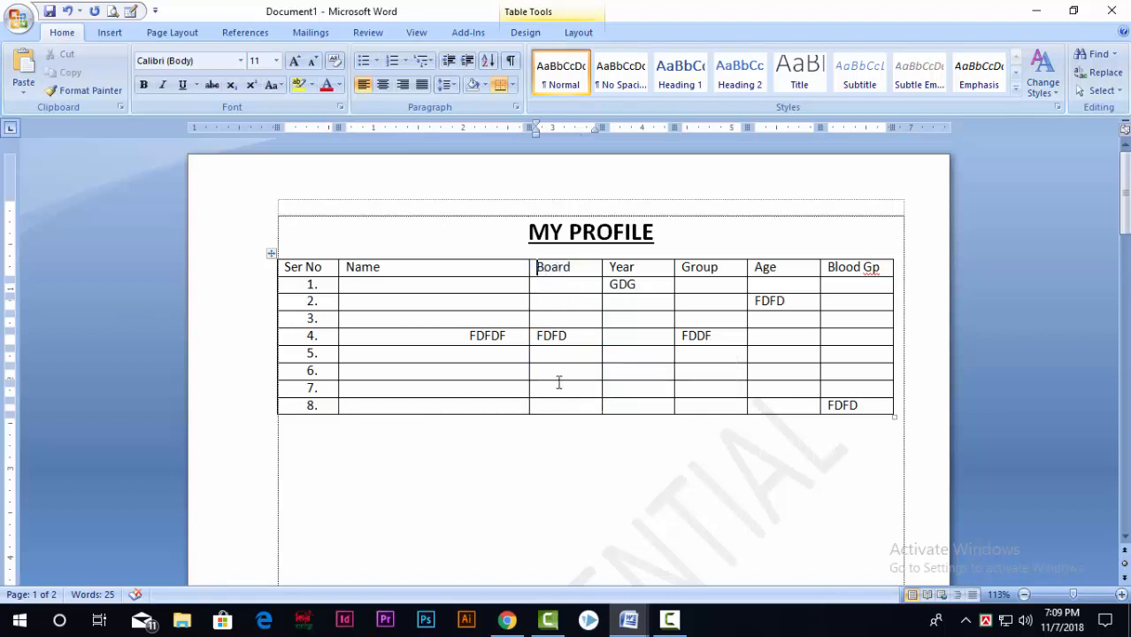
{"action": "right_click", "coordinate": [538, 267]}
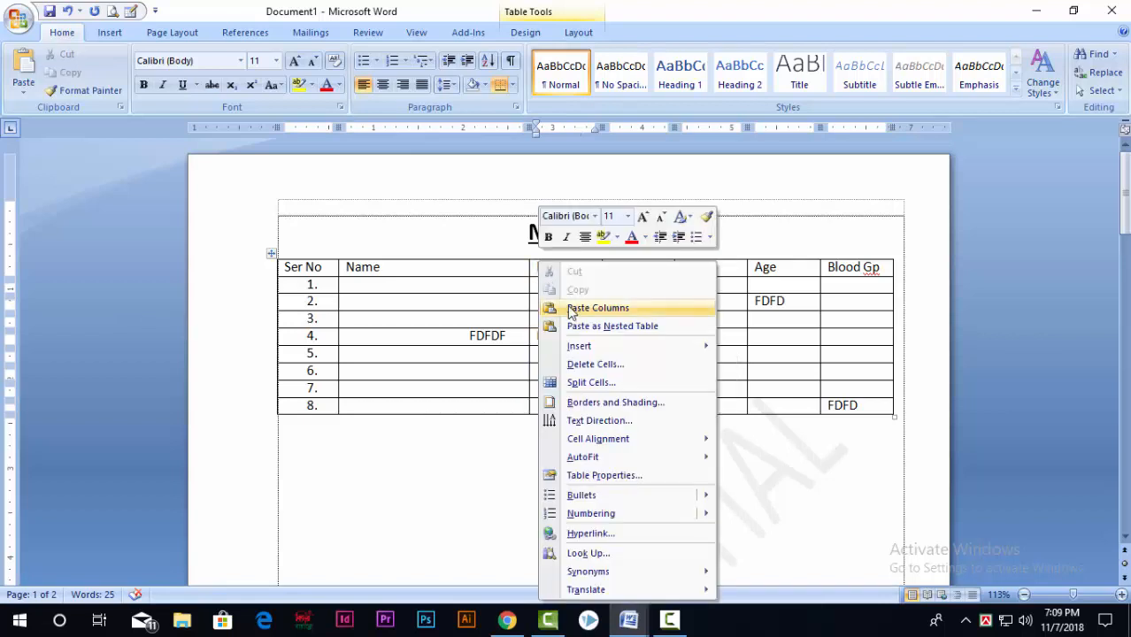
{"action": "mouse_move", "coordinate": [659, 350]}
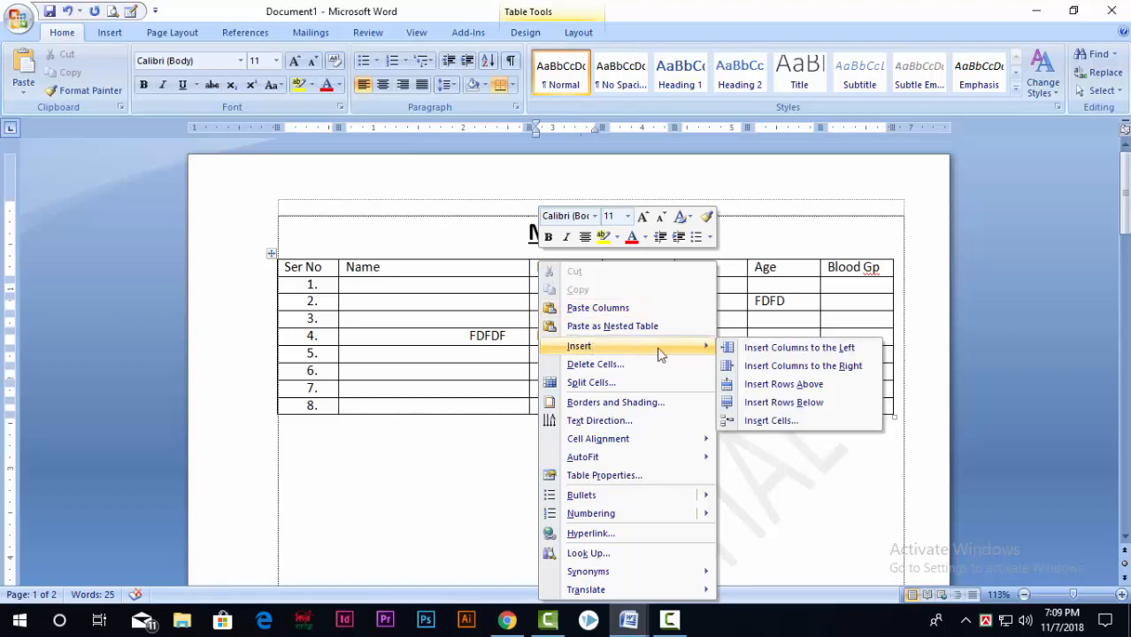
{"action": "left_click", "coordinate": [797, 348]}
Step: Undo the insertion of the empty column before Board
{"action": "left_click_drag", "start_coordinate": [561, 268], "coordinate": [551, 399]}
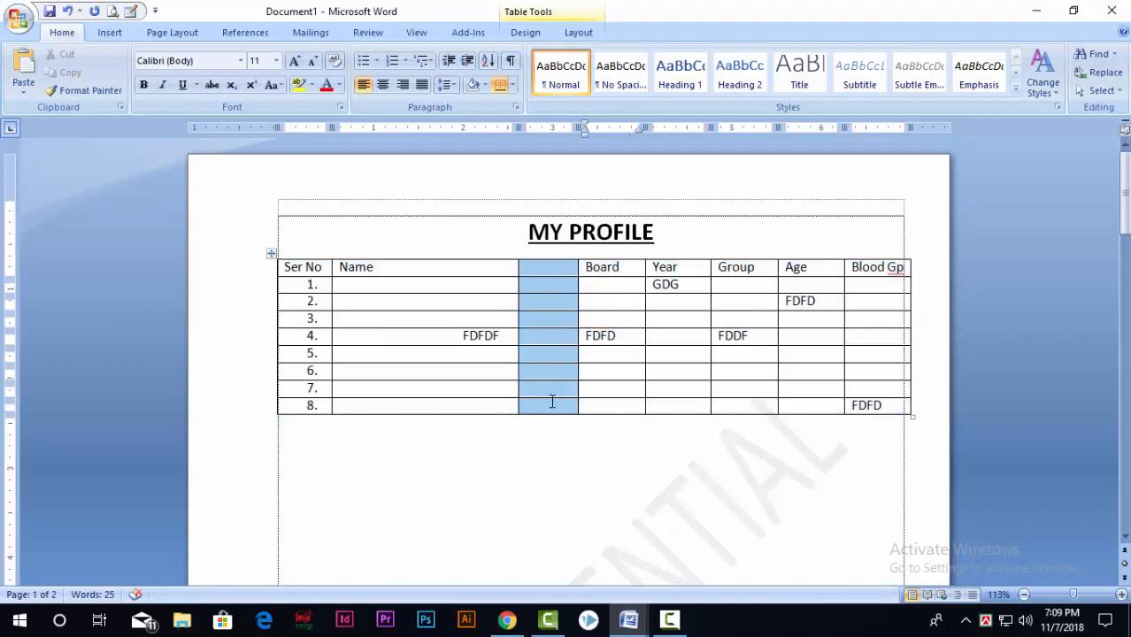
{"action": "left_click", "coordinate": [559, 437]}
{"action": "key", "text": "ctrl+z"}
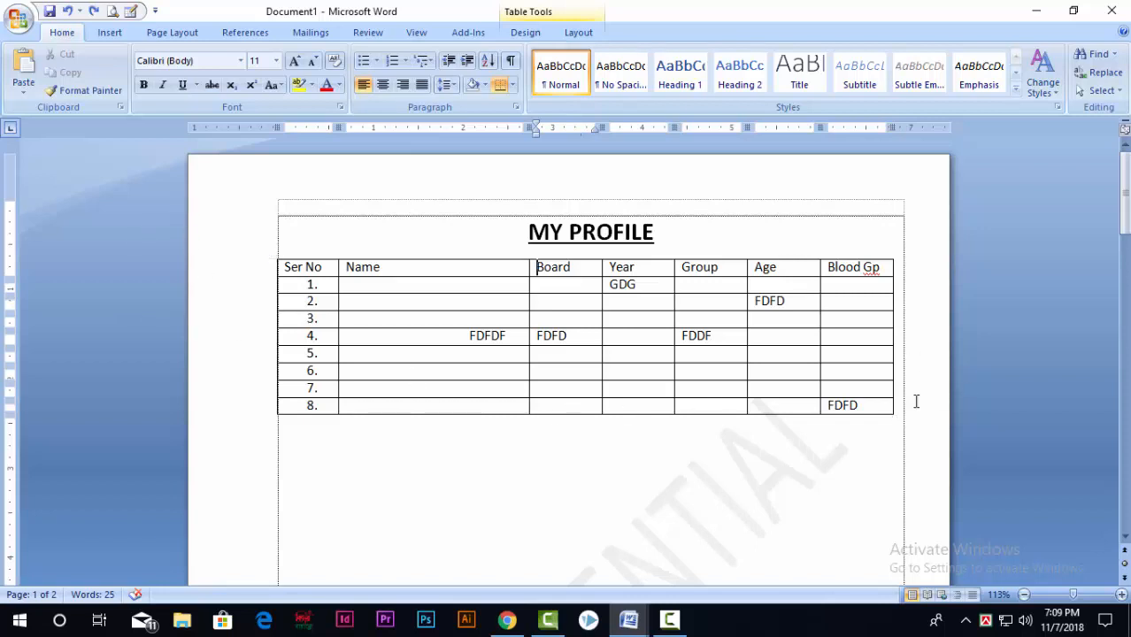
Step: Insert a new table with eight columns and eight rows below the MY PROFILE table
{"action": "left_click_drag", "start_coordinate": [316, 286], "coordinate": [347, 351]}
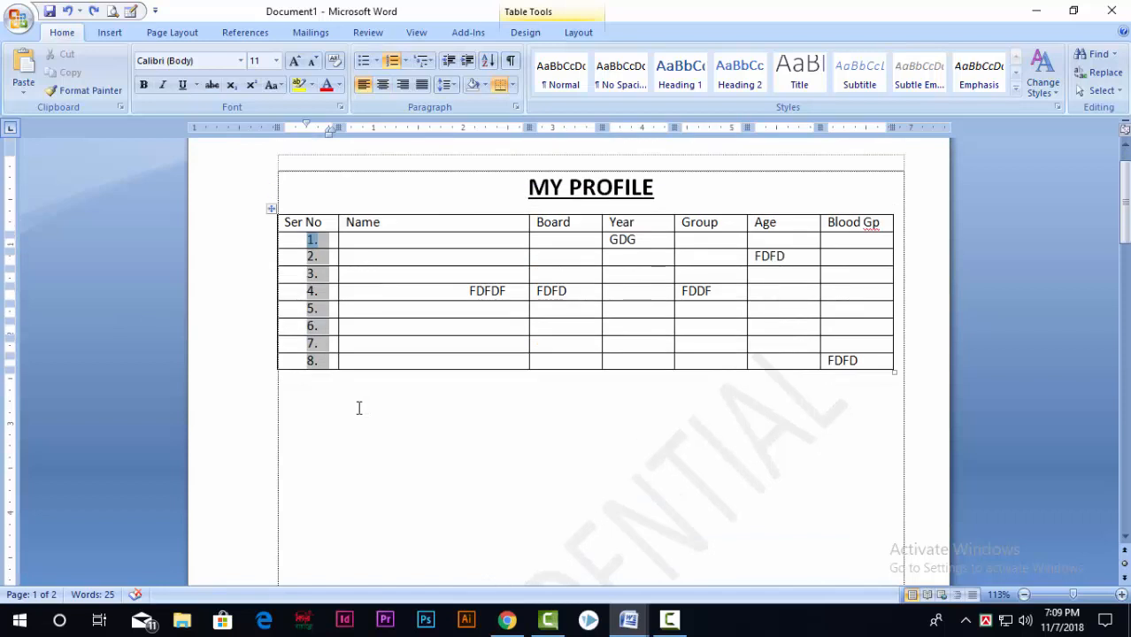
{"action": "left_click", "coordinate": [363, 435]}
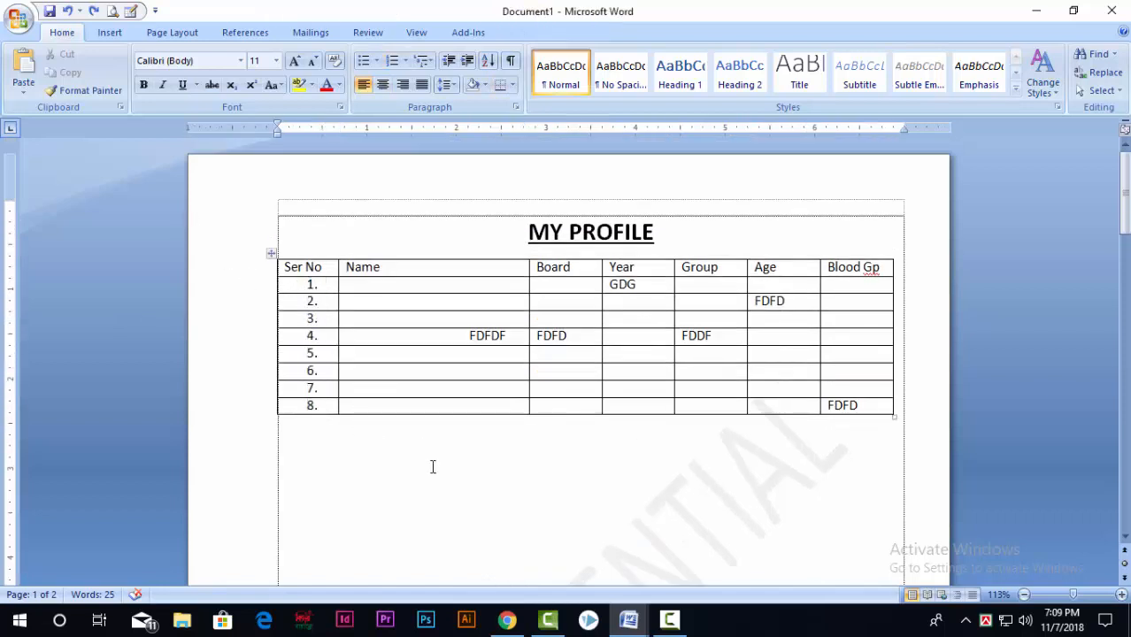
{"action": "left_click", "coordinate": [111, 34]}
{"action": "left_click", "coordinate": [137, 94]}
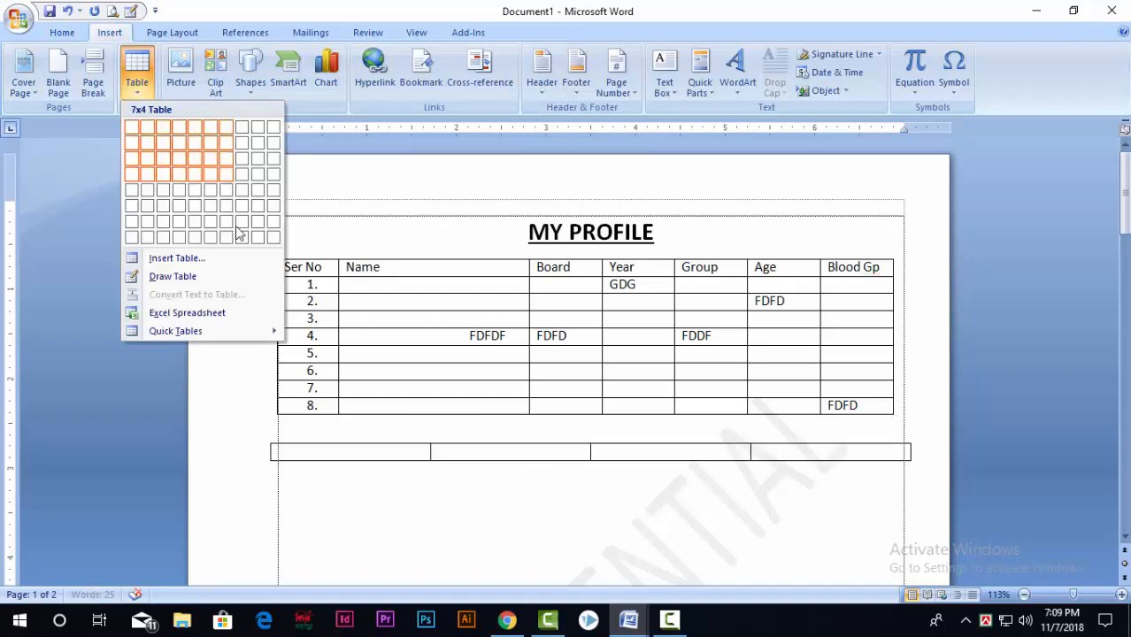
{"action": "left_click", "coordinate": [253, 232]}
{"action": "scroll", "coordinate": [345, 464], "scroll_direction": "down", "scroll_amount": 4}
{"action": "scroll", "coordinate": [406, 428], "scroll_direction": "up", "scroll_amount": 1}
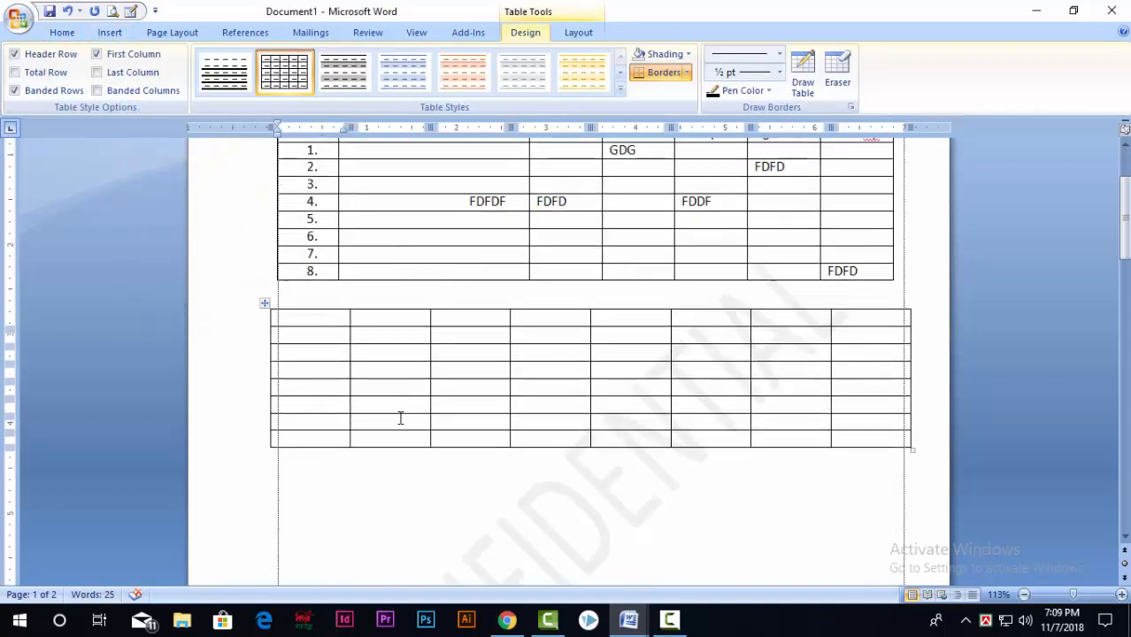
Step: Apply automatic numbering to all cells in the first column of the new table
{"action": "left_click_drag", "start_coordinate": [319, 321], "coordinate": [331, 432]}
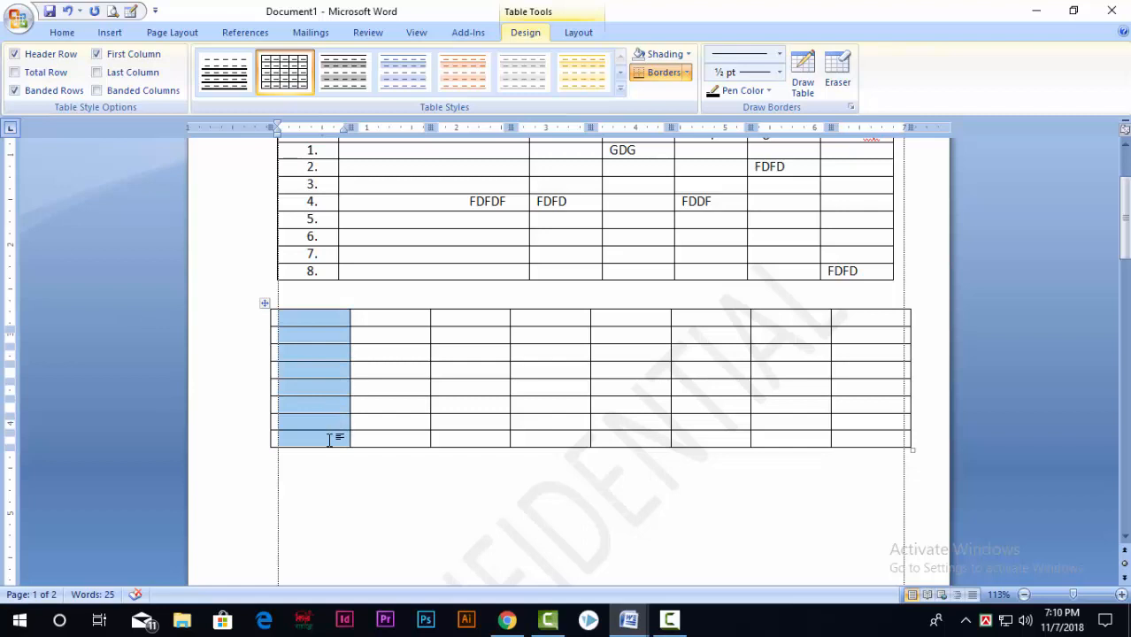
{"action": "scroll", "coordinate": [480, 421], "scroll_direction": "up", "scroll_amount": 3}
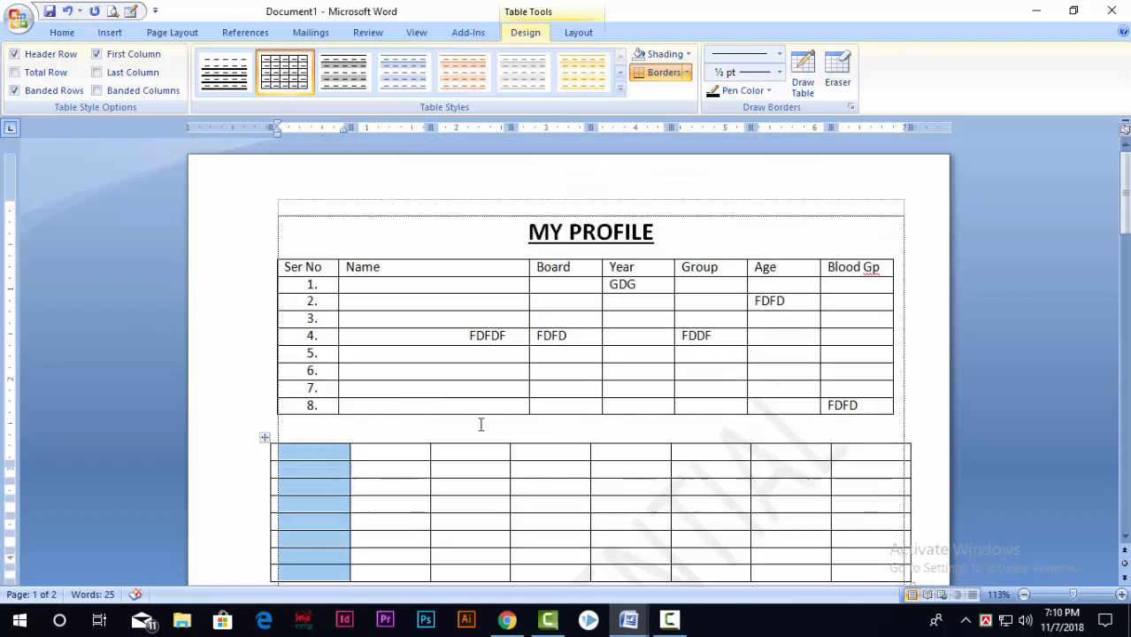
{"action": "left_click", "coordinate": [75, 31]}
{"action": "left_click", "coordinate": [393, 60]}
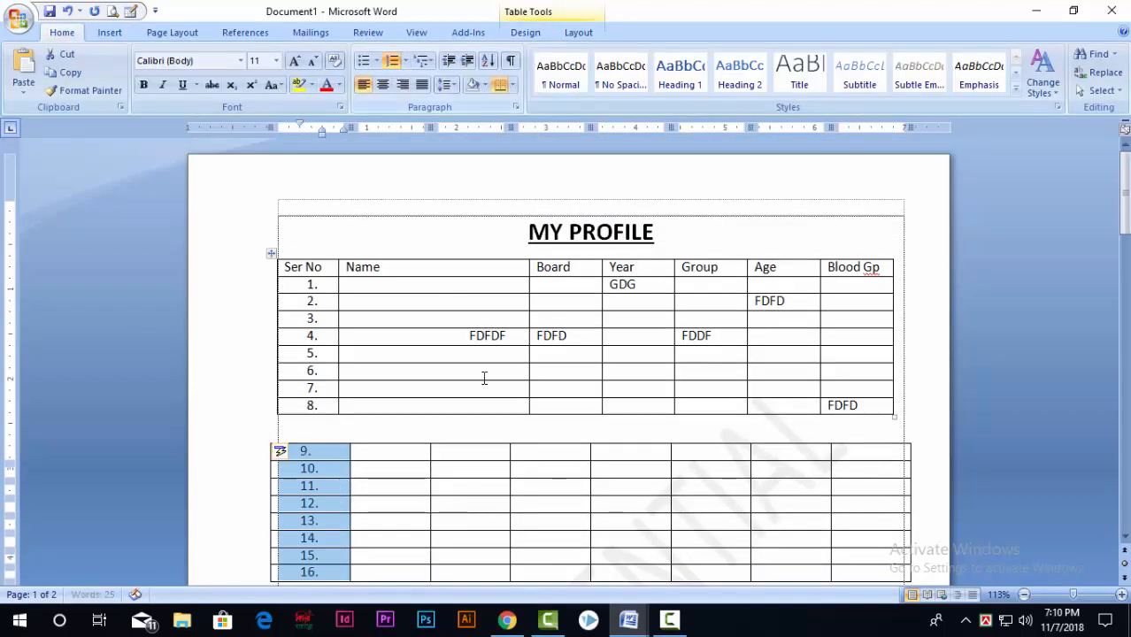
Step: Compare the serial numbering in the new table's first column with the numbering in the MY PROFILE table
{"action": "scroll", "coordinate": [483, 376], "scroll_direction": "down", "scroll_amount": 3}
{"action": "scroll", "coordinate": [483, 377], "scroll_direction": "up", "scroll_amount": 2}
{"action": "scroll", "coordinate": [396, 328], "scroll_direction": "down", "scroll_amount": 2}
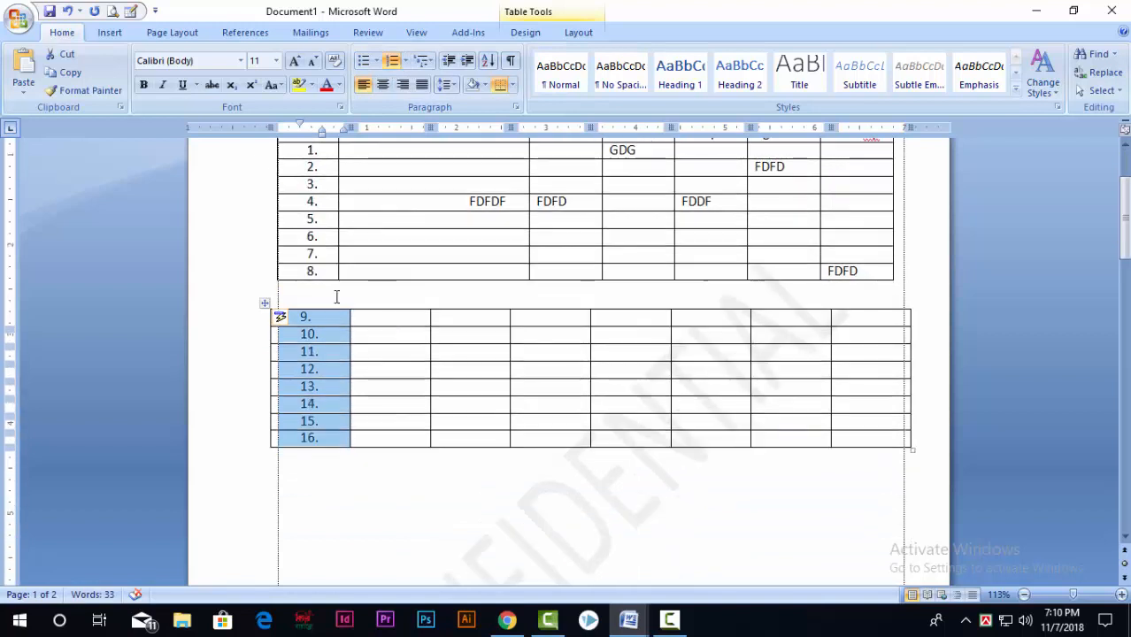
{"action": "left_click_drag", "start_coordinate": [328, 270], "coordinate": [327, 168]}
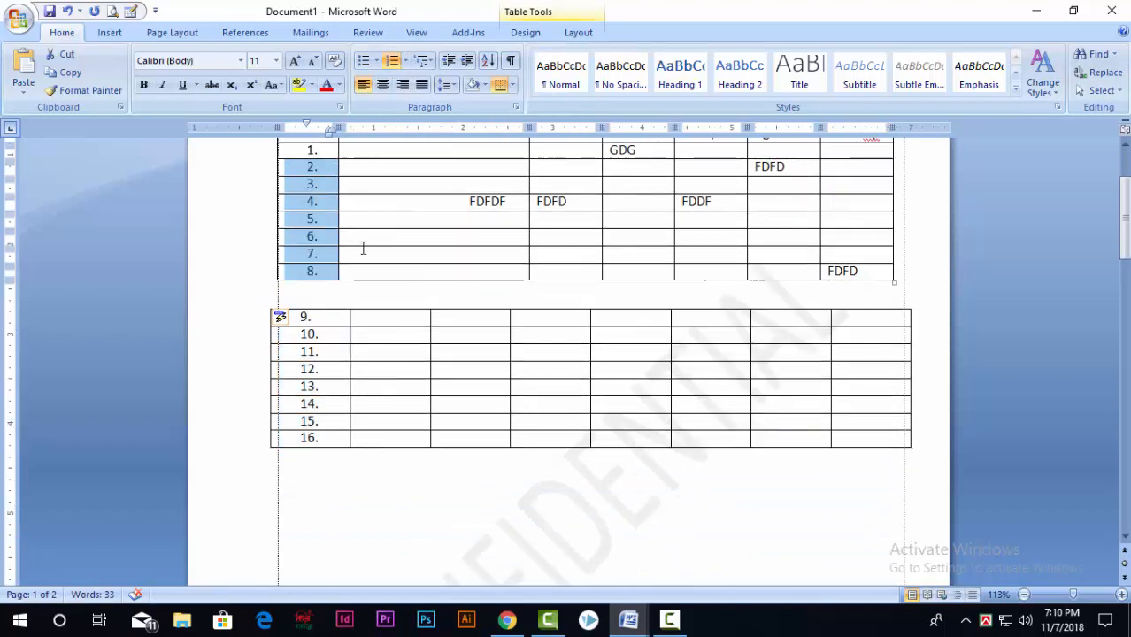
{"action": "scroll", "coordinate": [359, 252], "scroll_direction": "up", "scroll_amount": 2}
{"action": "left_click_drag", "start_coordinate": [326, 224], "coordinate": [849, 363]}
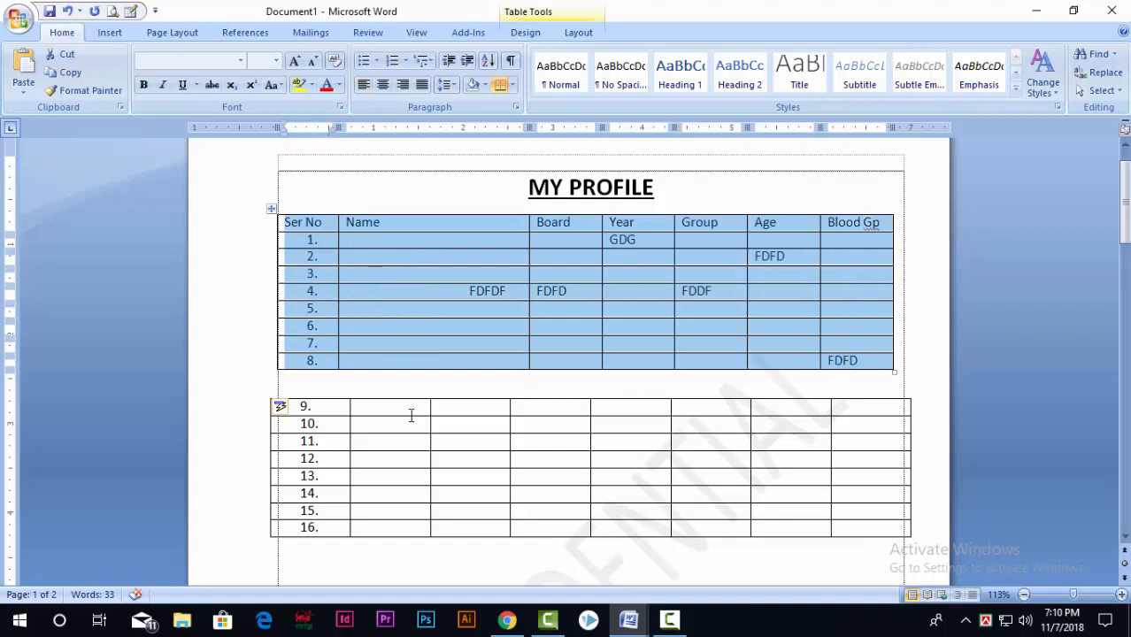
{"action": "left_click", "coordinate": [314, 432]}
{"action": "left_click", "coordinate": [331, 406]}
{"action": "left_click", "coordinate": [559, 383]}
Step: Copy the MY PROFILE heading and paste it into the blank line between the two tables
{"action": "left_click", "coordinate": [655, 188]}
{"action": "left_click_drag", "start_coordinate": [656, 187], "coordinate": [523, 200]}
{"action": "key", "text": "ctrl+c"}
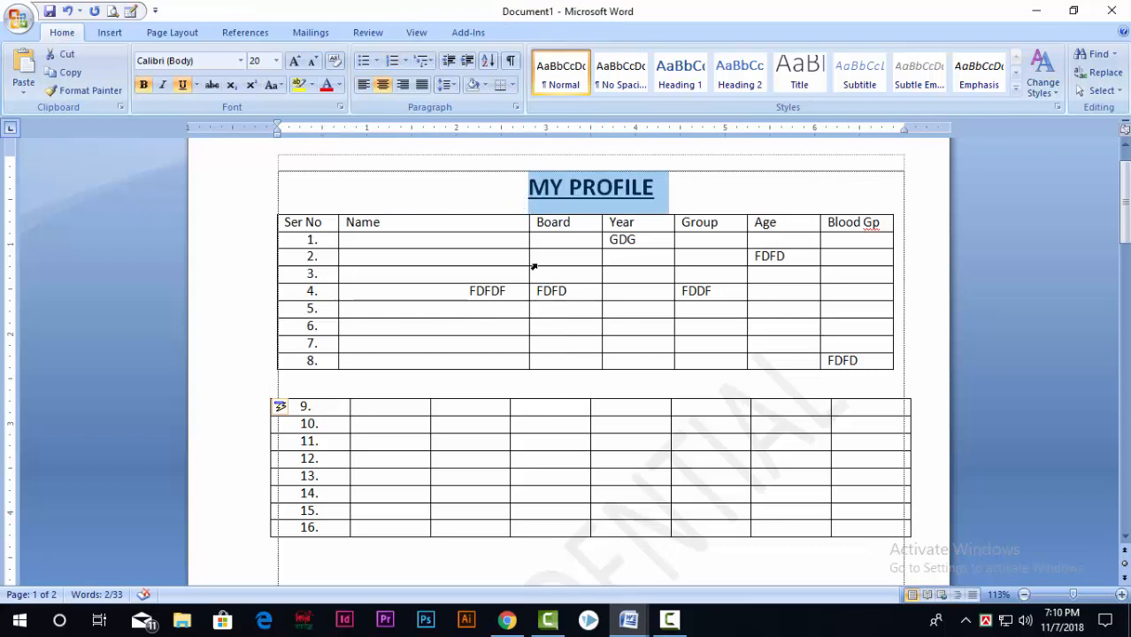
{"action": "left_click", "coordinate": [569, 389]}
{"action": "key", "text": "ctrl+v"}
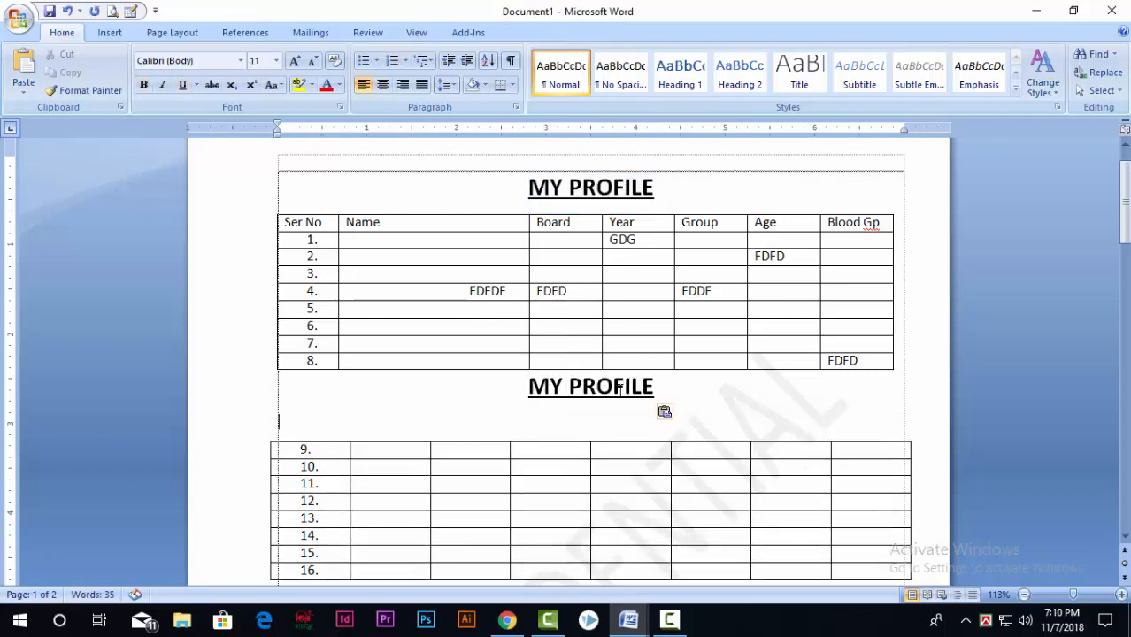
Step: Change the pasted heading to MY CAREER and delete the empty line between it and the second table
{"action": "left_click_drag", "start_coordinate": [653, 386], "coordinate": [569, 396]}
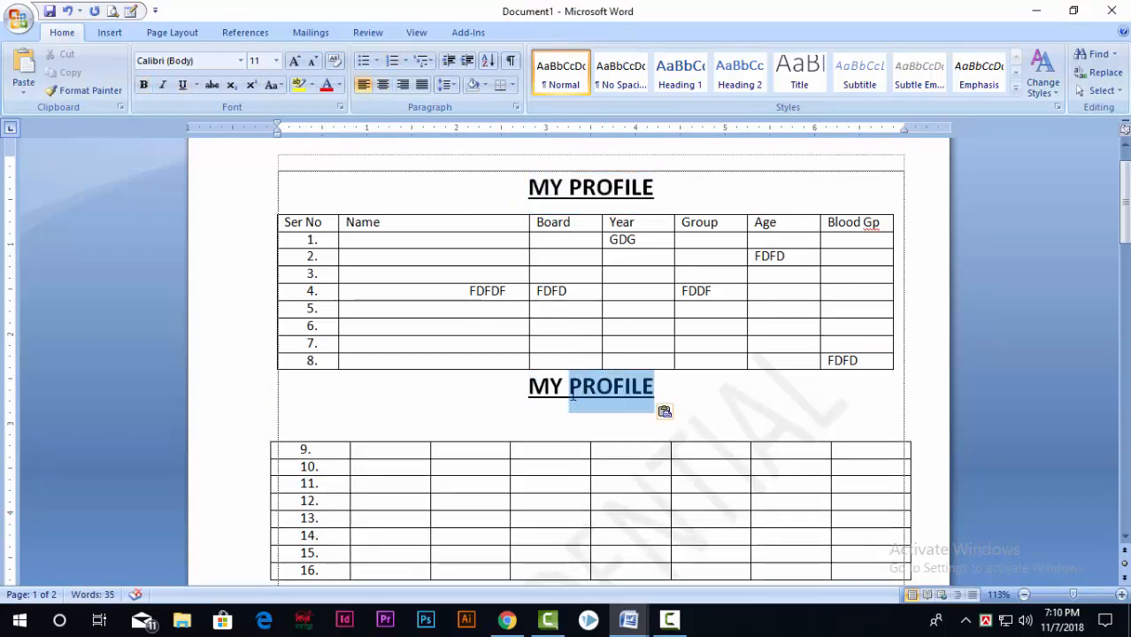
{"action": "type", "text": "CAREER"}
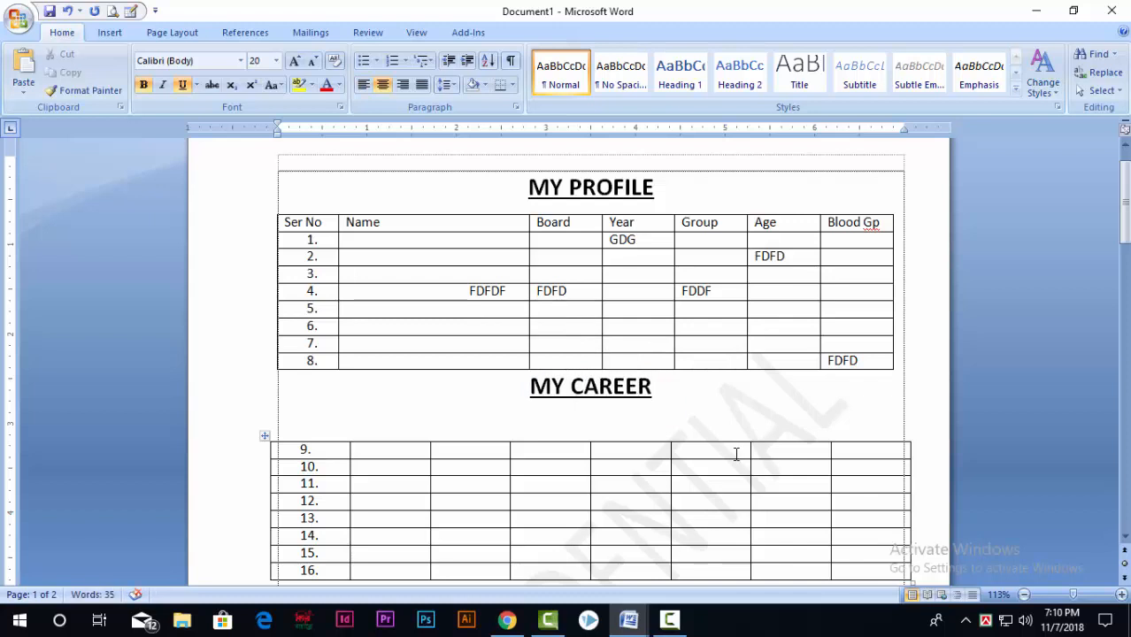
{"action": "scroll", "coordinate": [583, 326], "scroll_direction": "down", "scroll_amount": 2}
{"action": "left_click", "coordinate": [583, 326]}
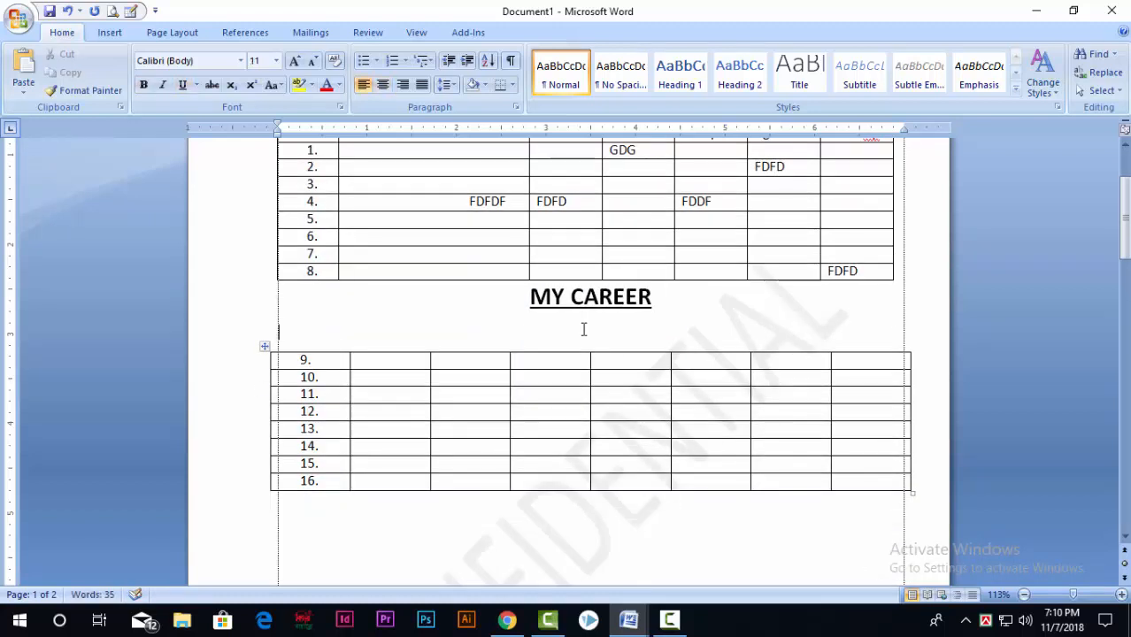
{"action": "key", "text": "Delete"}
{"action": "scroll", "coordinate": [487, 379], "scroll_direction": "up", "scroll_amount": 1}
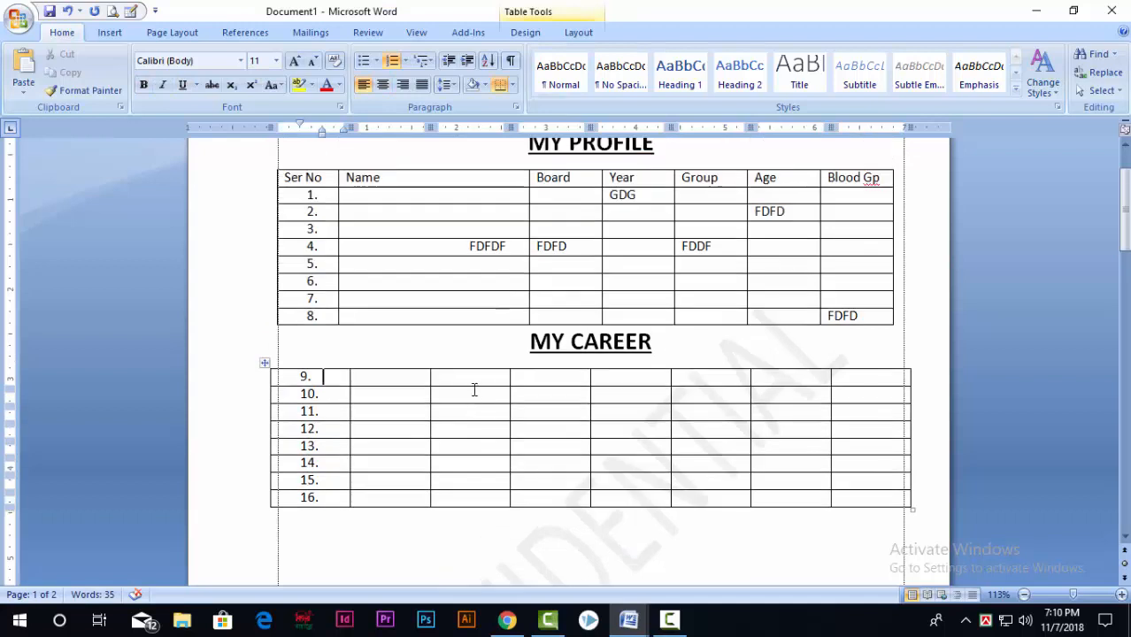
Step: Restart the numbering in the MY CAREER table's first column at 1 using the document's 1. 2. 3. number format
{"action": "left_click_drag", "start_coordinate": [328, 379], "coordinate": [344, 497]}
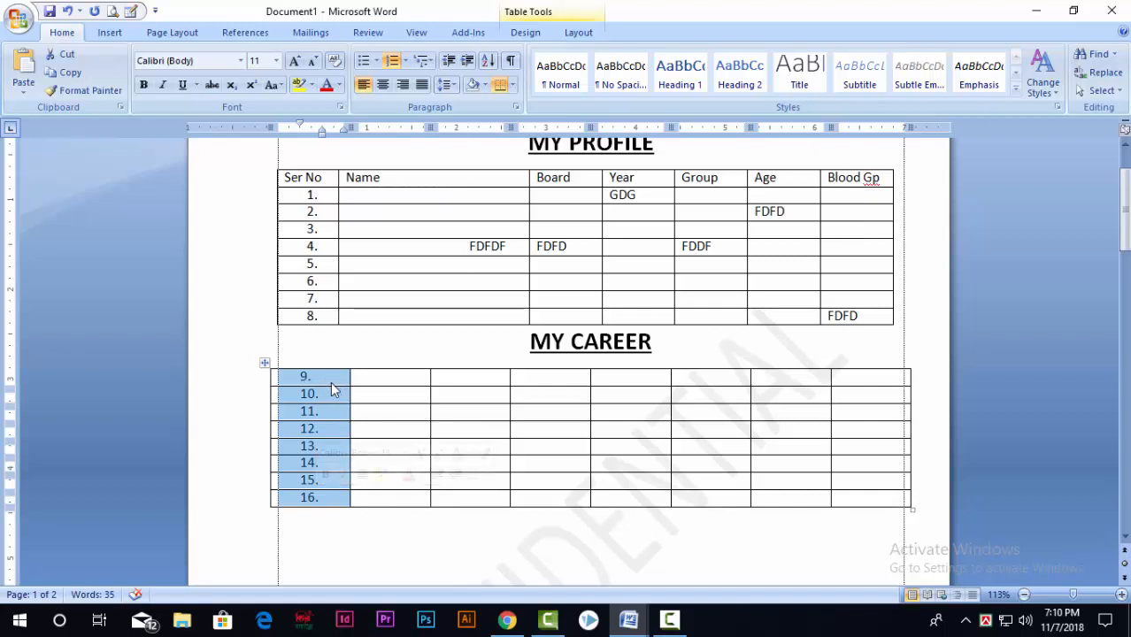
{"action": "left_click", "coordinate": [405, 64]}
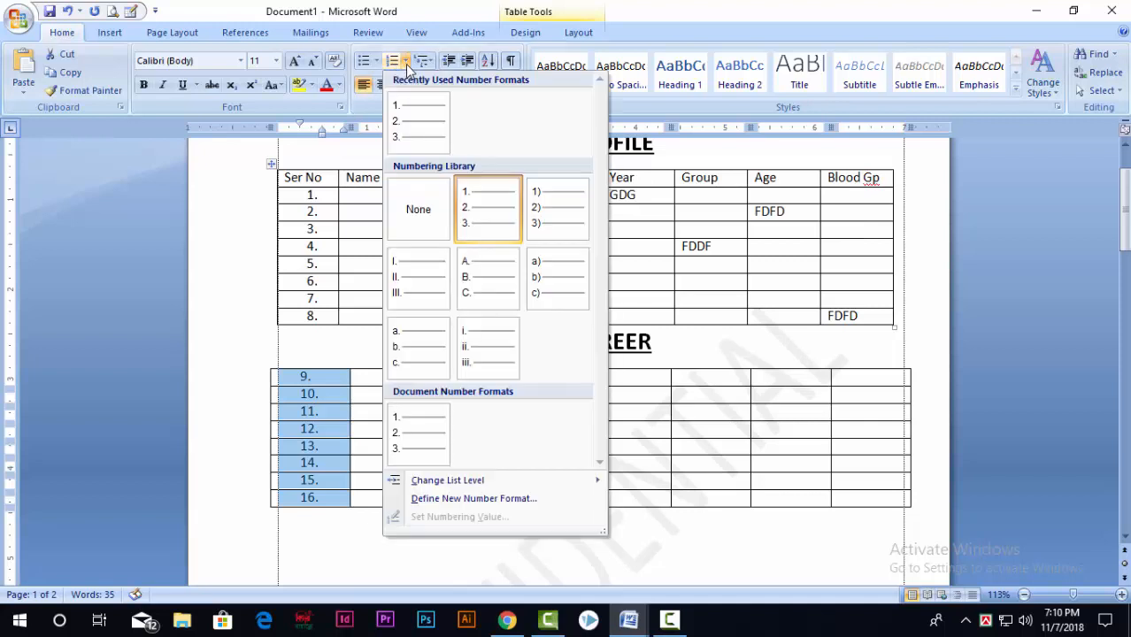
{"action": "left_click", "coordinate": [430, 433]}
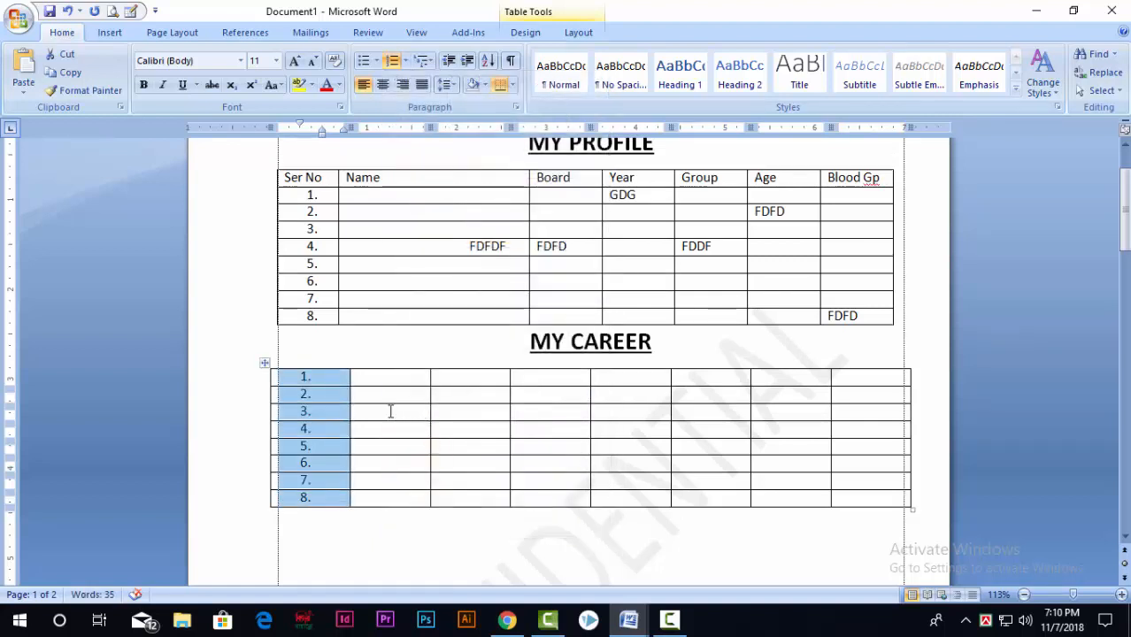
Step: Align the outer edge and width of the MY CAREER table's first column with the Ser No column above
{"action": "left_click", "coordinate": [363, 397]}
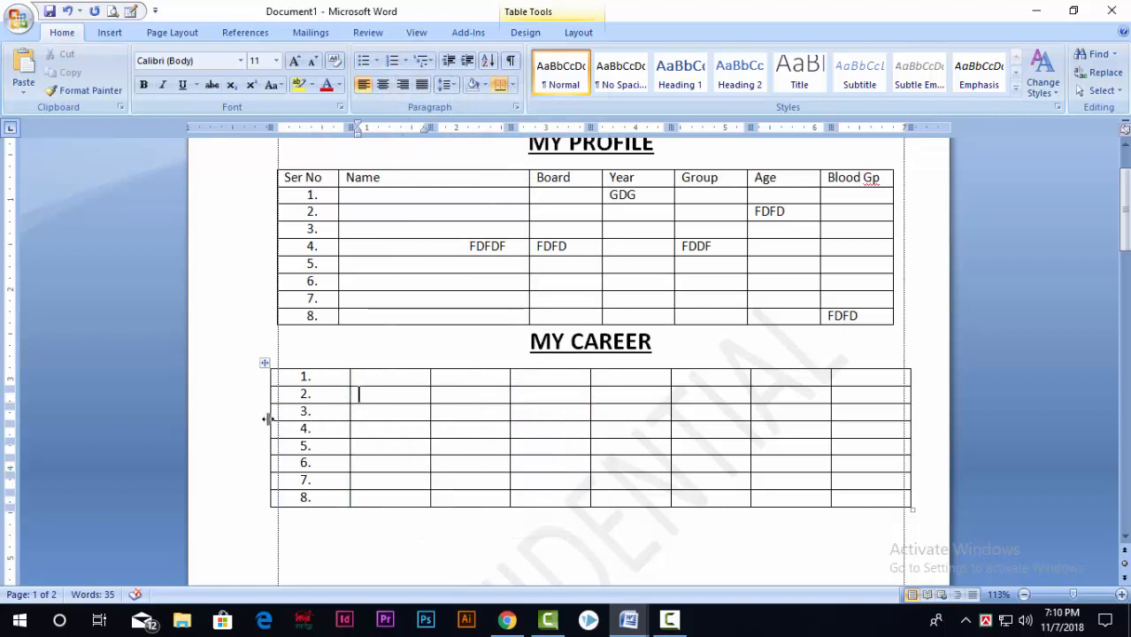
{"action": "left_click_drag", "start_coordinate": [268, 419], "coordinate": [277, 418]}
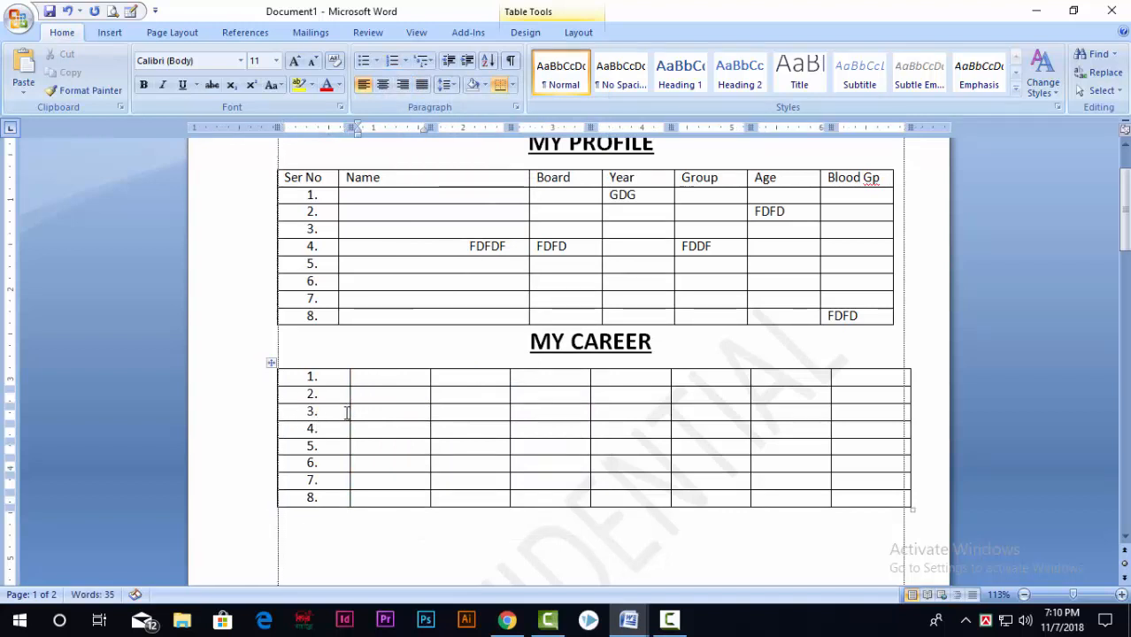
{"action": "left_click_drag", "start_coordinate": [350, 411], "coordinate": [338, 411]}
Step: Copy the MY PROFILE header row, Ser No through Blood Gp, into the first row of the MY CAREER table
{"action": "left_click", "coordinate": [354, 380]}
{"action": "left_click_drag", "start_coordinate": [853, 376], "coordinate": [310, 377]}
{"action": "left_click_drag", "start_coordinate": [314, 177], "coordinate": [875, 180]}
{"action": "left_click", "coordinate": [874, 180]}
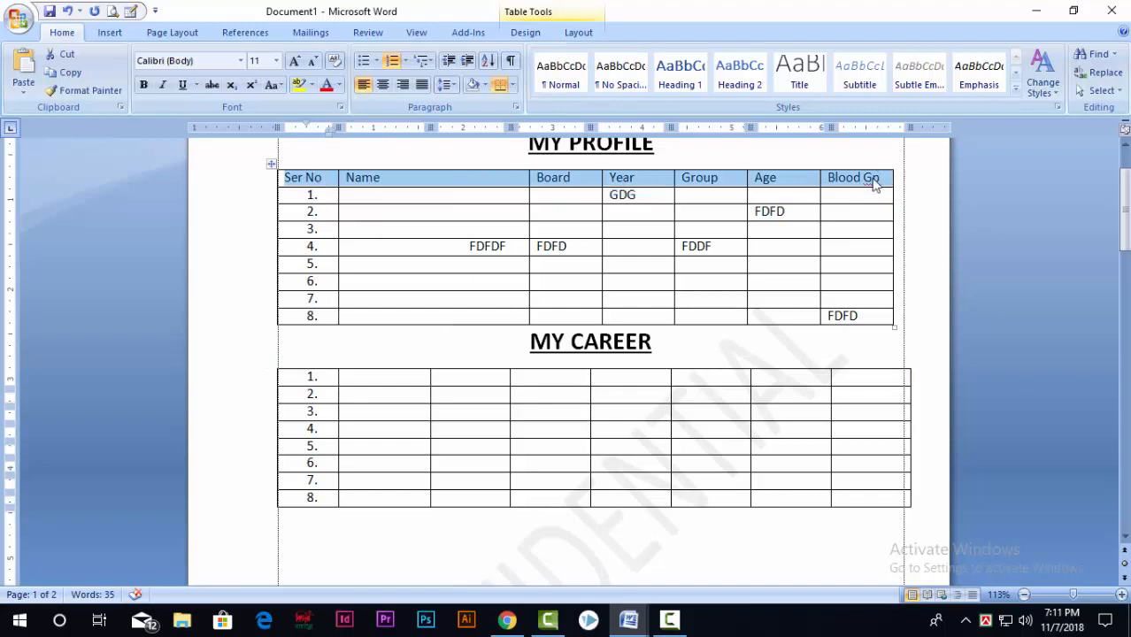
{"action": "left_click", "coordinate": [641, 382]}
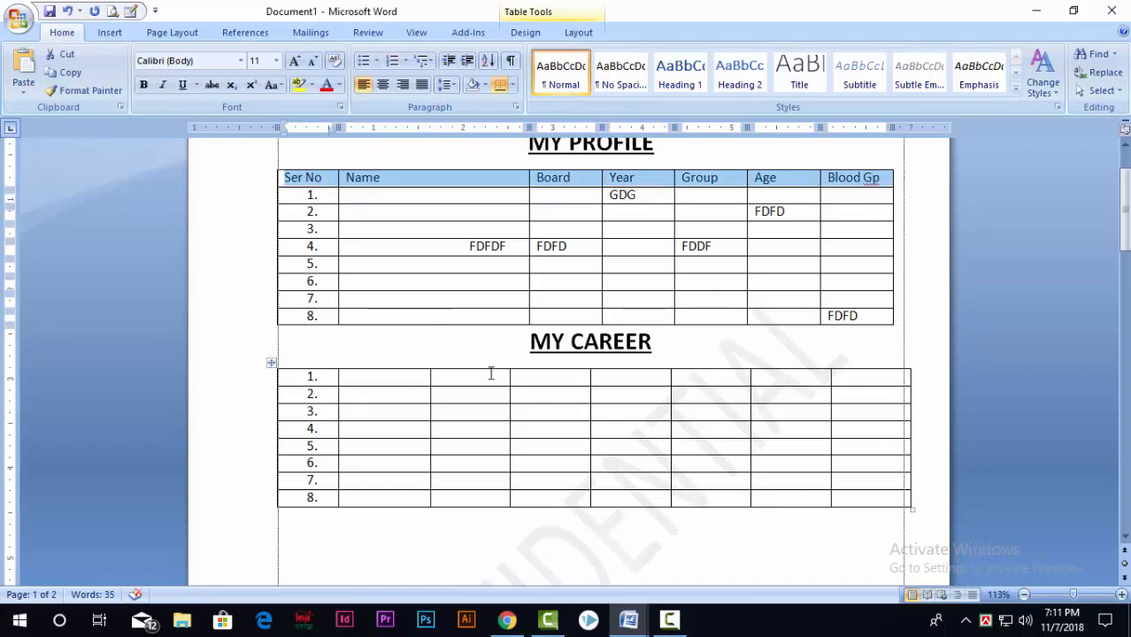
{"action": "left_click_drag", "start_coordinate": [326, 376], "coordinate": [830, 387]}
{"action": "type", "text": "Ser No\tName\tBoard\tYear\tGroup\tAge\tBlood Gp\tSer No"}
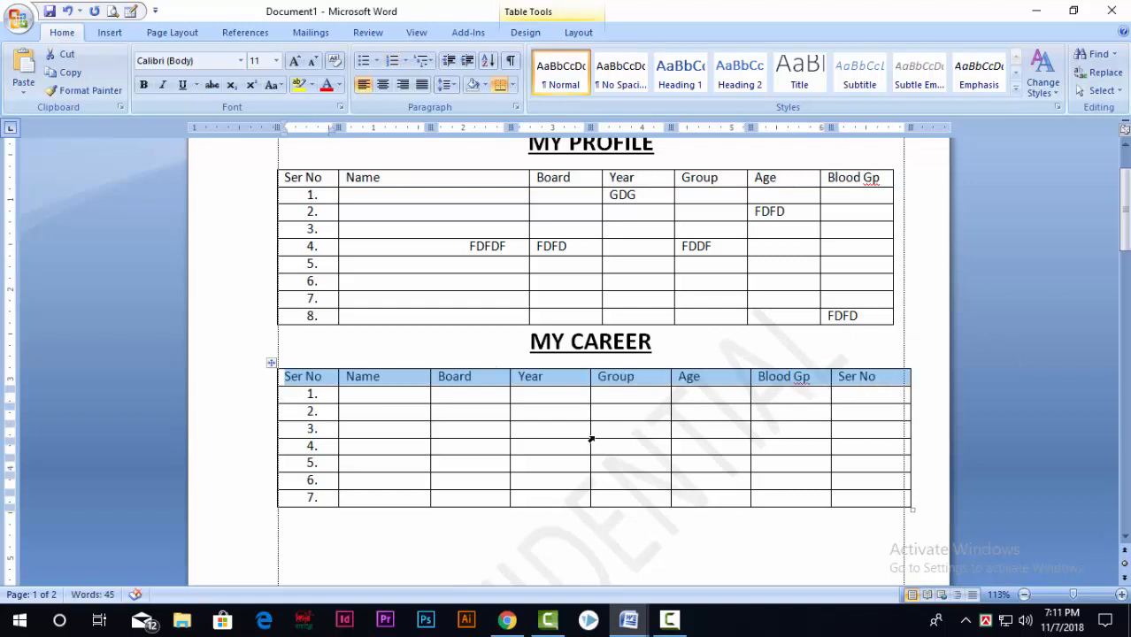
{"action": "left_click", "coordinate": [329, 394]}
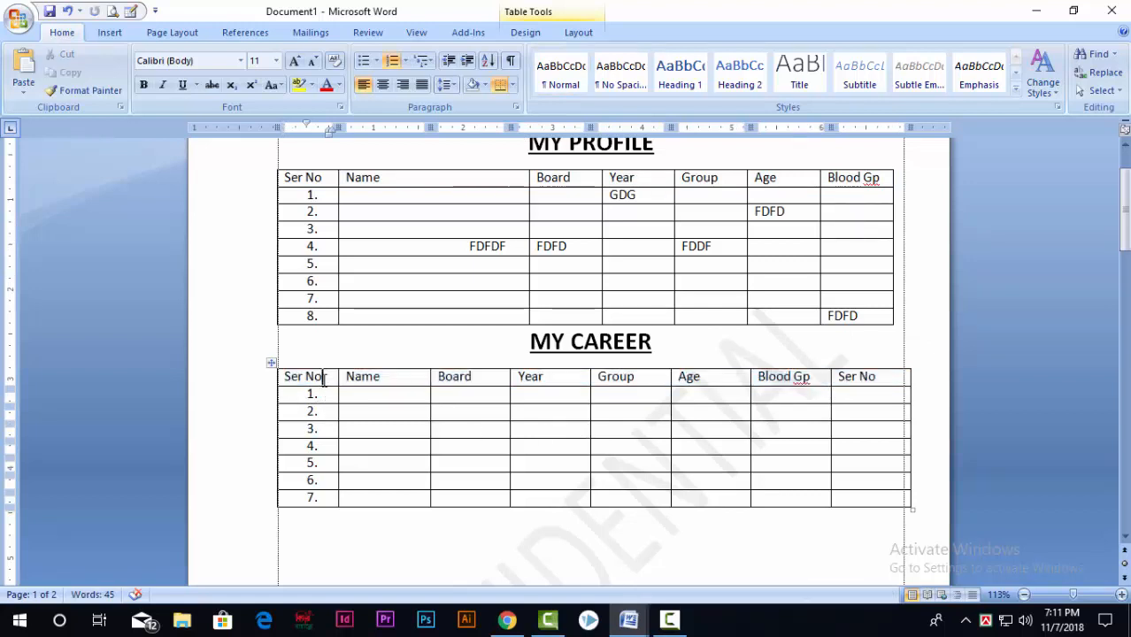
Step: Clear the duplicate Ser No heading after Blood Gp in the MY CAREER table and delete that extra last column
{"action": "left_click_drag", "start_coordinate": [323, 379], "coordinate": [283, 379]}
{"action": "left_click", "coordinate": [323, 393]}
{"action": "left_click_drag", "start_coordinate": [881, 379], "coordinate": [837, 379]}
{"action": "left_click", "coordinate": [850, 394]}
{"action": "left_click", "coordinate": [865, 371]}
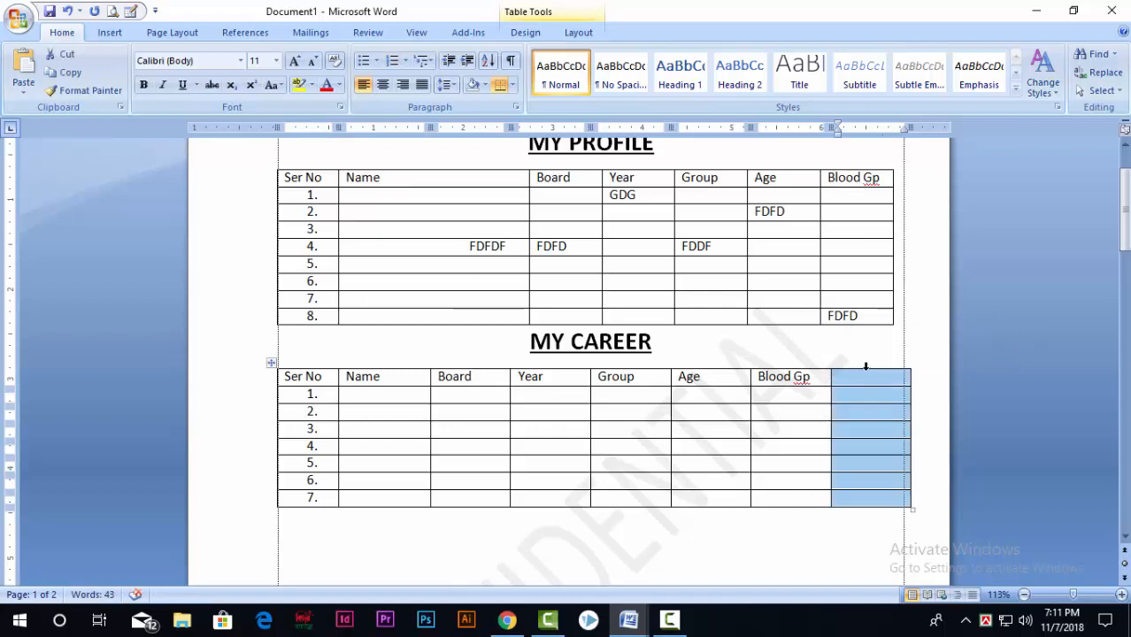
{"action": "key", "text": "BackSpace"}
Step: Resize the MY CAREER table's columns so their borders line up with those of the MY PROFILE table
{"action": "left_click_drag", "start_coordinate": [832, 409], "coordinate": [892, 407]}
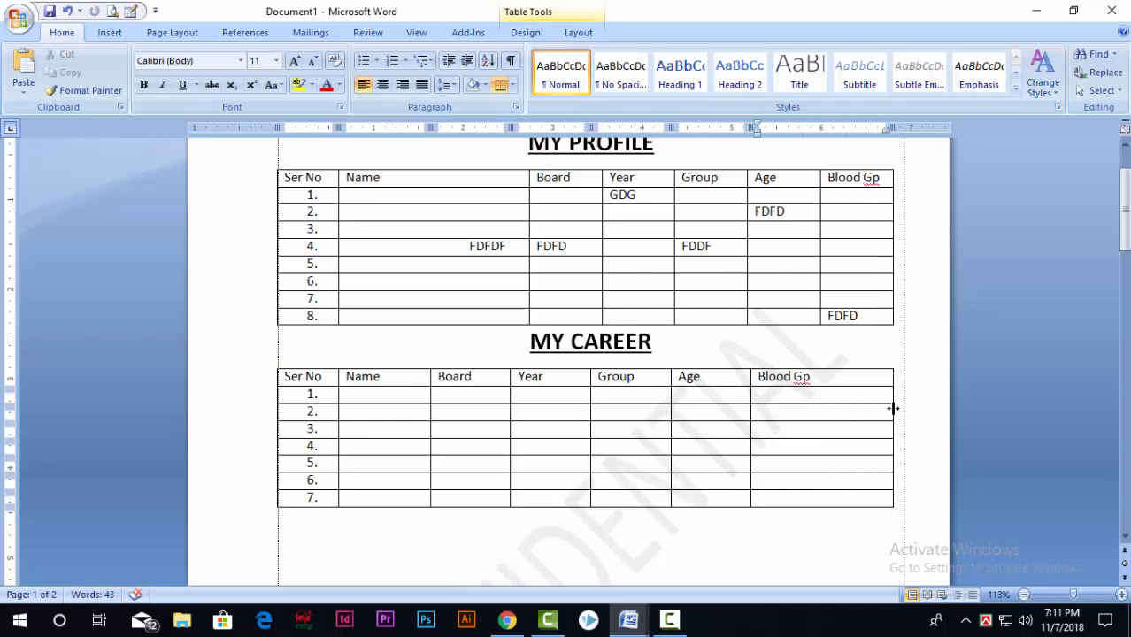
{"action": "left_click_drag", "start_coordinate": [747, 439], "coordinate": [821, 432]}
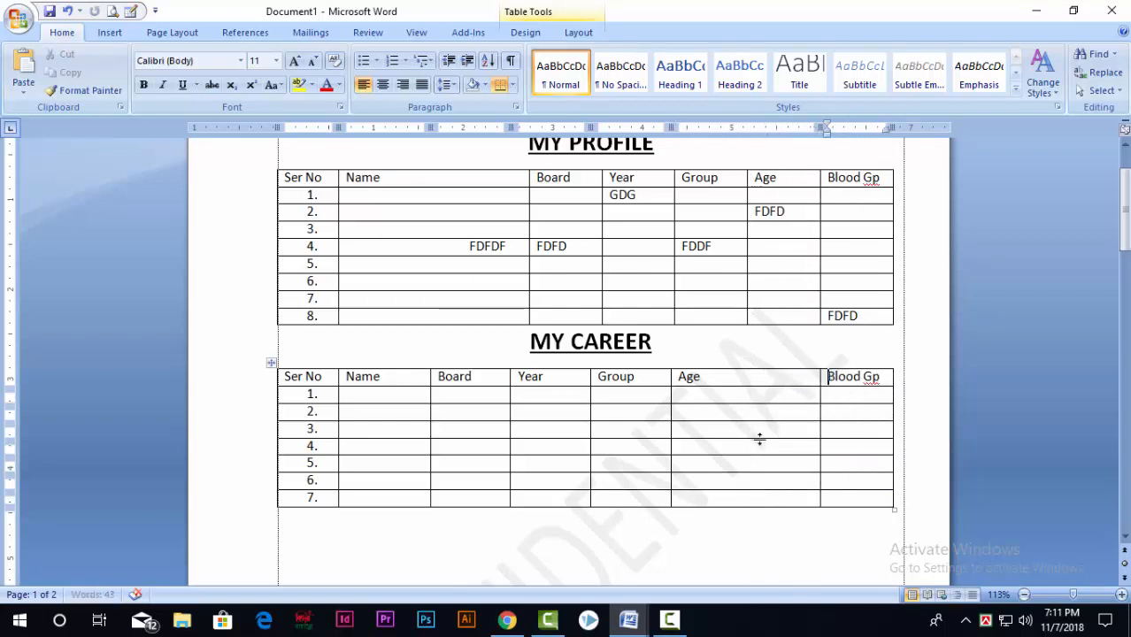
{"action": "left_click_drag", "start_coordinate": [669, 442], "coordinate": [747, 441]}
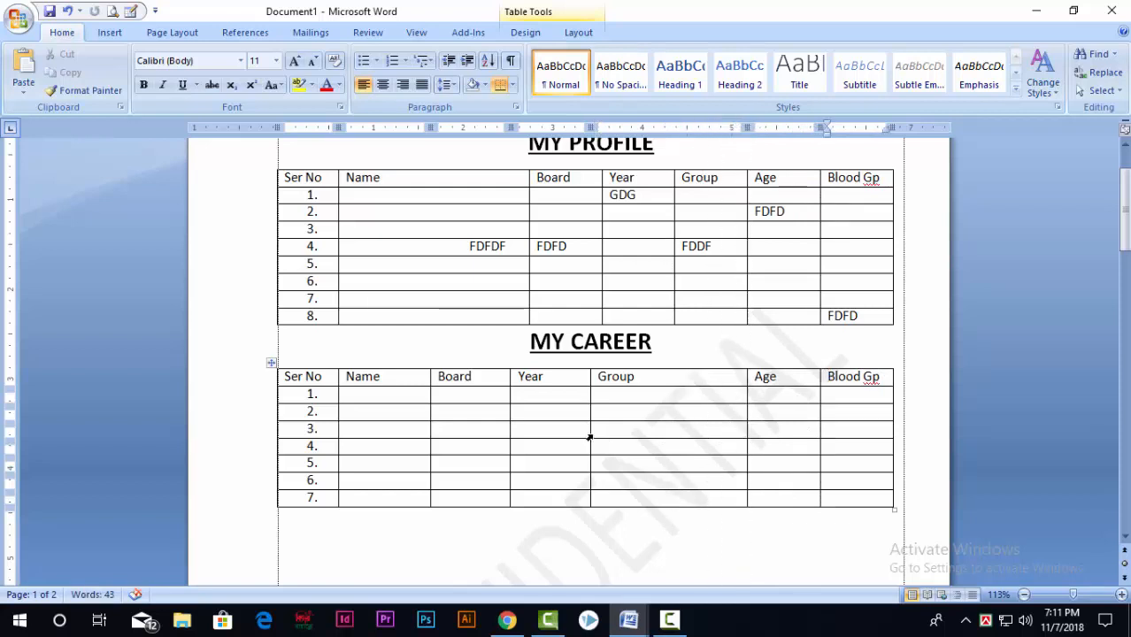
{"action": "left_click_drag", "start_coordinate": [591, 431], "coordinate": [675, 432]}
{"action": "left_click_drag", "start_coordinate": [509, 436], "coordinate": [602, 428]}
{"action": "left_click_drag", "start_coordinate": [430, 430], "coordinate": [530, 428]}
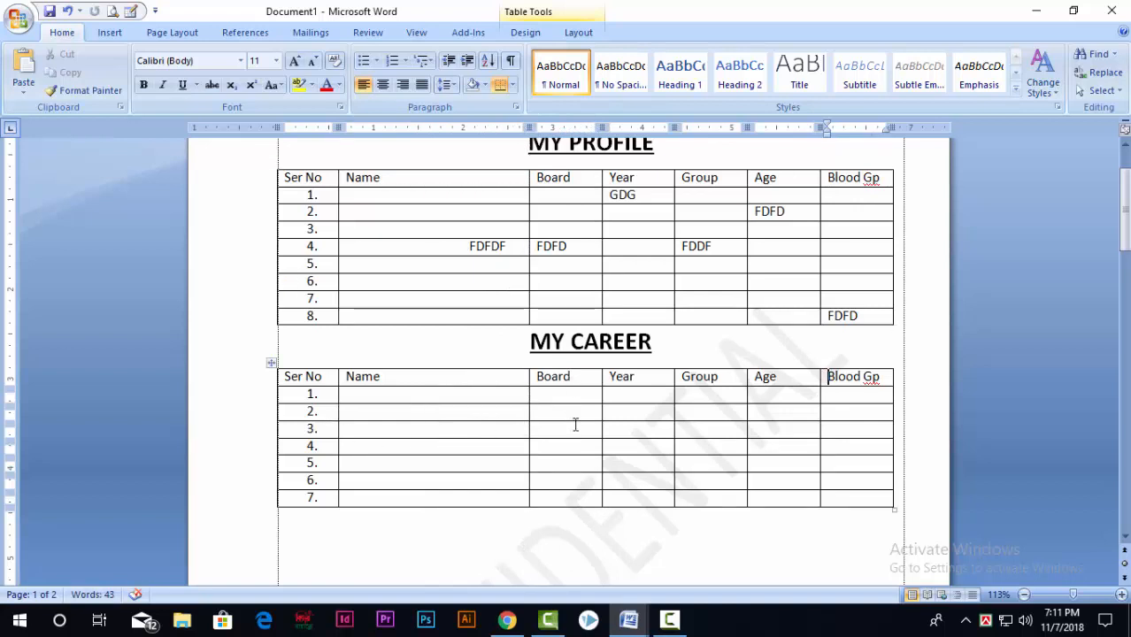
{"action": "scroll", "coordinate": [576, 425], "scroll_direction": "up", "scroll_amount": 2}
{"action": "scroll", "coordinate": [575, 425], "scroll_direction": "down", "scroll_amount": 3}
{"action": "scroll", "coordinate": [575, 425], "scroll_direction": "up", "scroll_amount": 2}
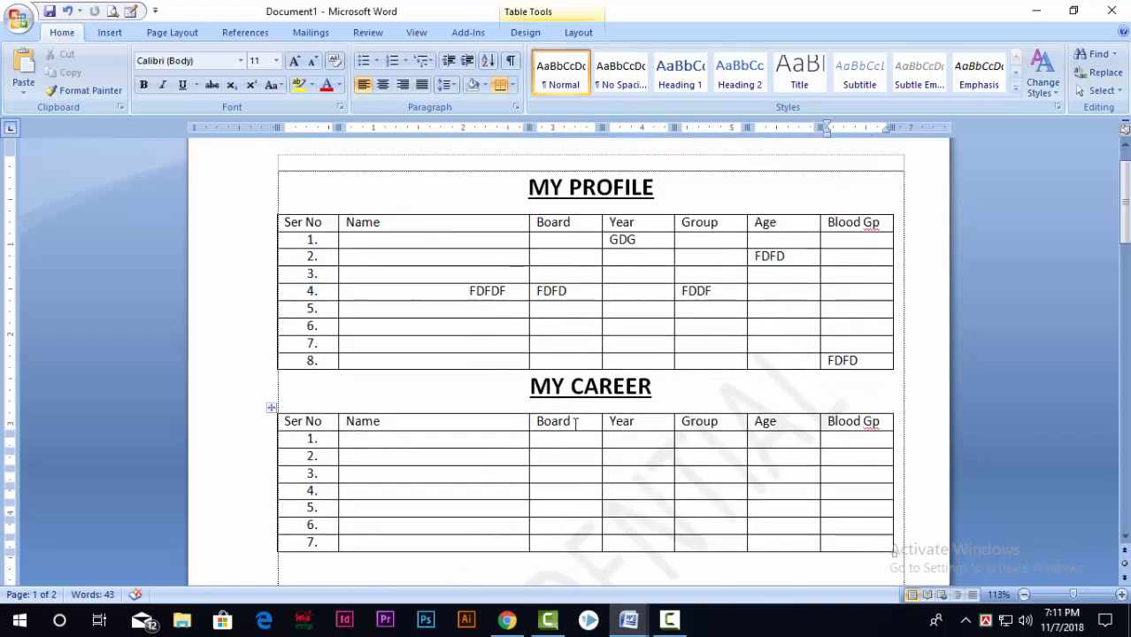
{"action": "scroll", "coordinate": [571, 413], "scroll_direction": "down", "scroll_amount": 3}
{"action": "scroll", "coordinate": [572, 414], "scroll_direction": "up", "scroll_amount": 2}
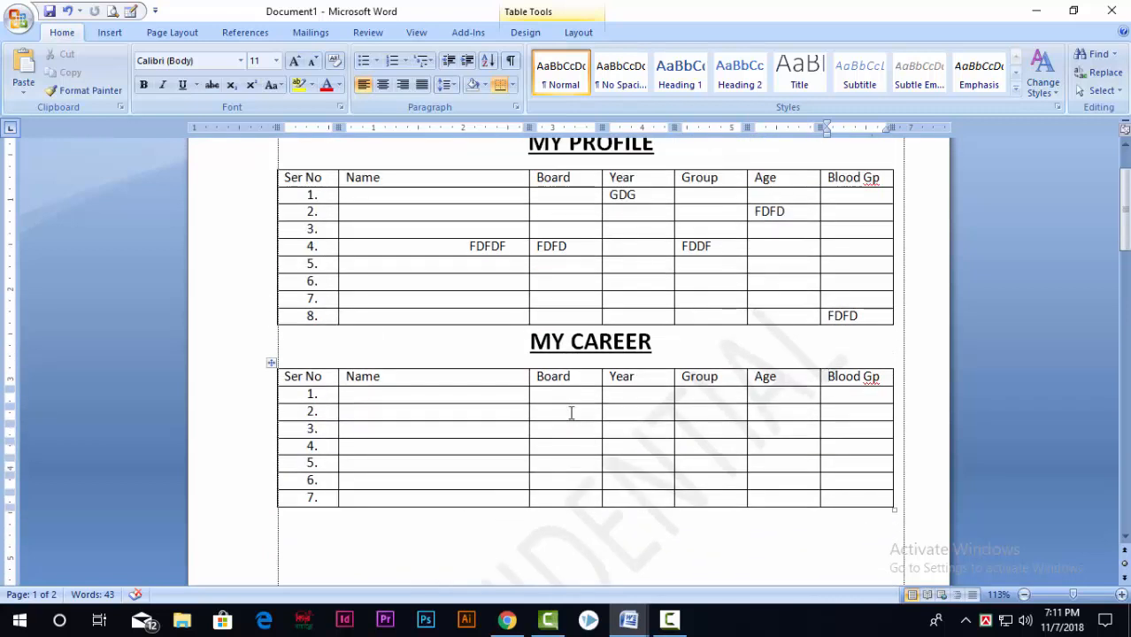
{"action": "scroll", "coordinate": [571, 414], "scroll_direction": "down", "scroll_amount": 3}
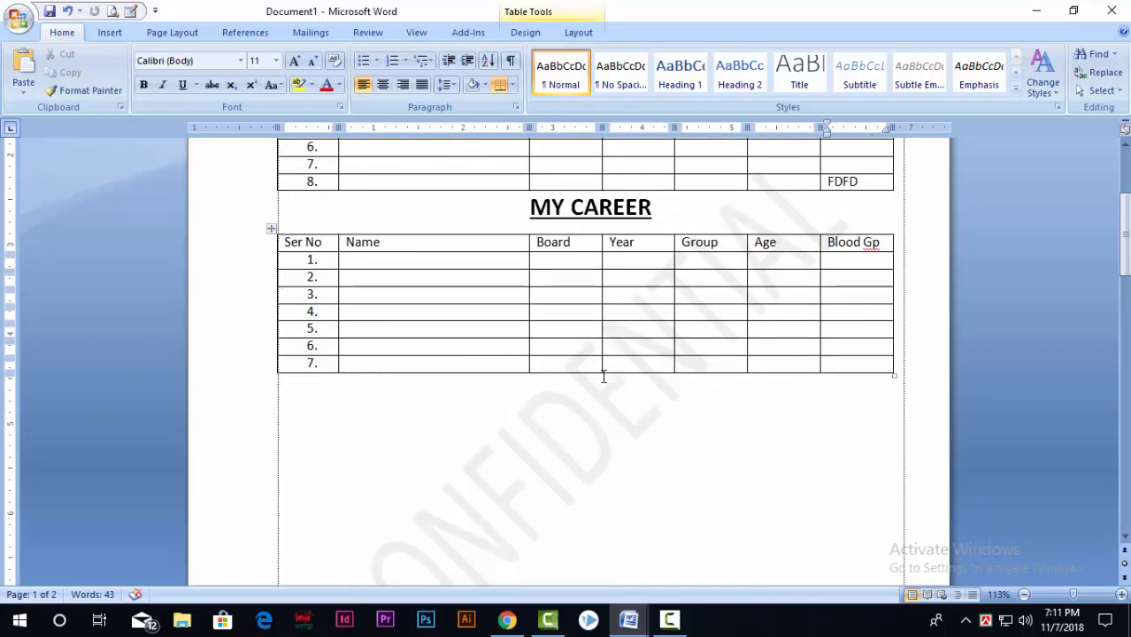
{"action": "scroll", "coordinate": [626, 462], "scroll_direction": "up", "scroll_amount": 2}
{"action": "scroll", "coordinate": [619, 458], "scroll_direction": "down", "scroll_amount": 2}
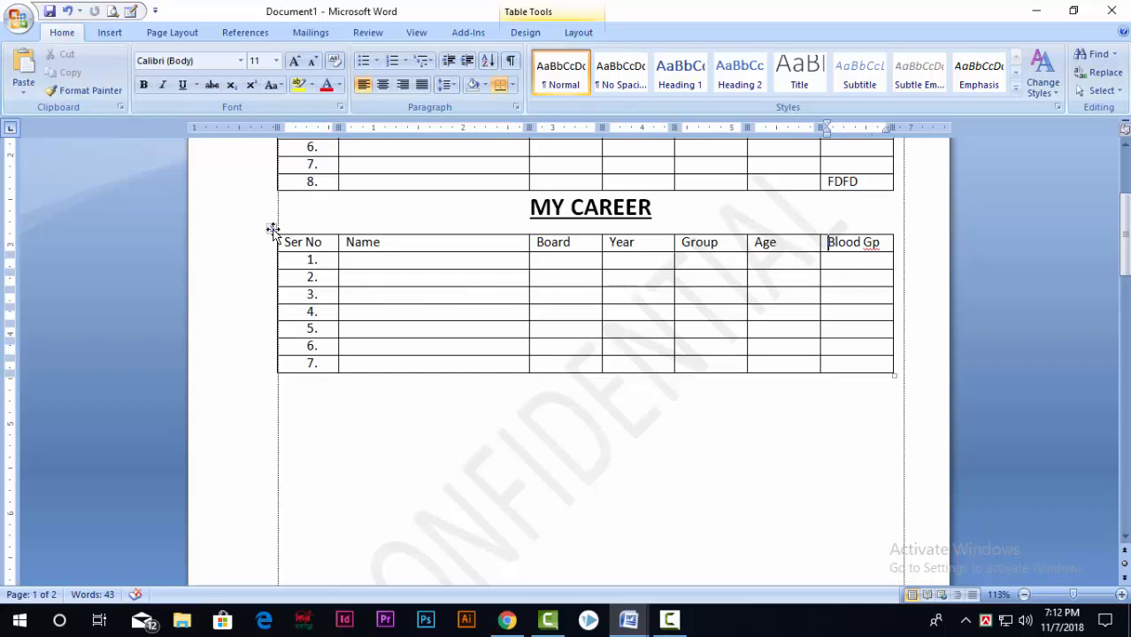
Step: Colour all borders of the MY CAREER table green through its table properties
{"action": "left_click", "coordinate": [273, 229]}
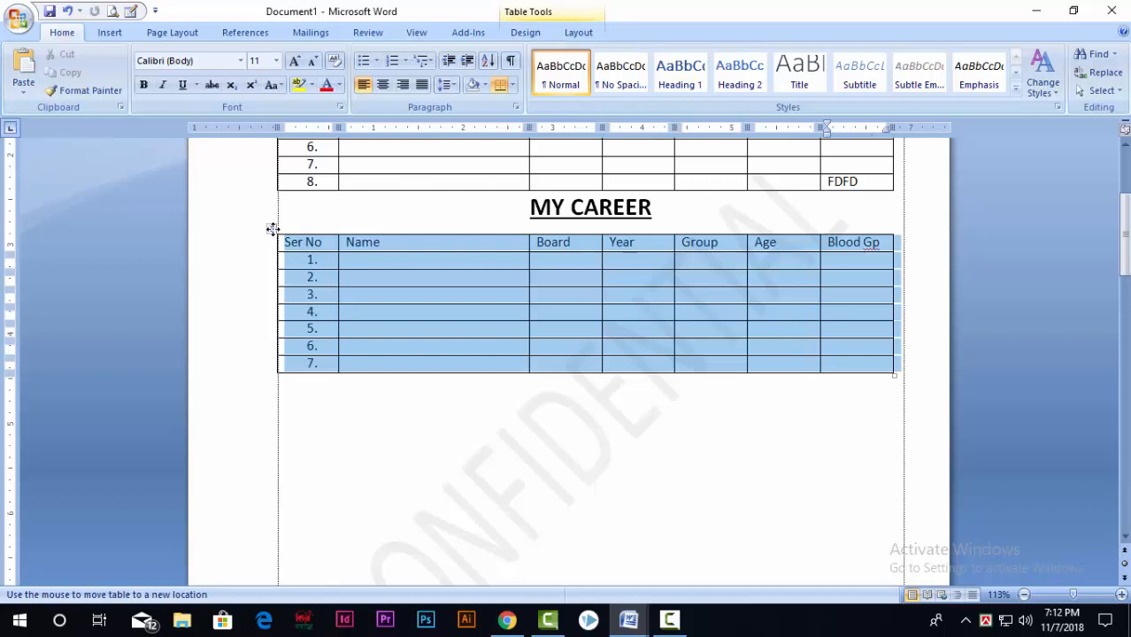
{"action": "right_click", "coordinate": [272, 229]}
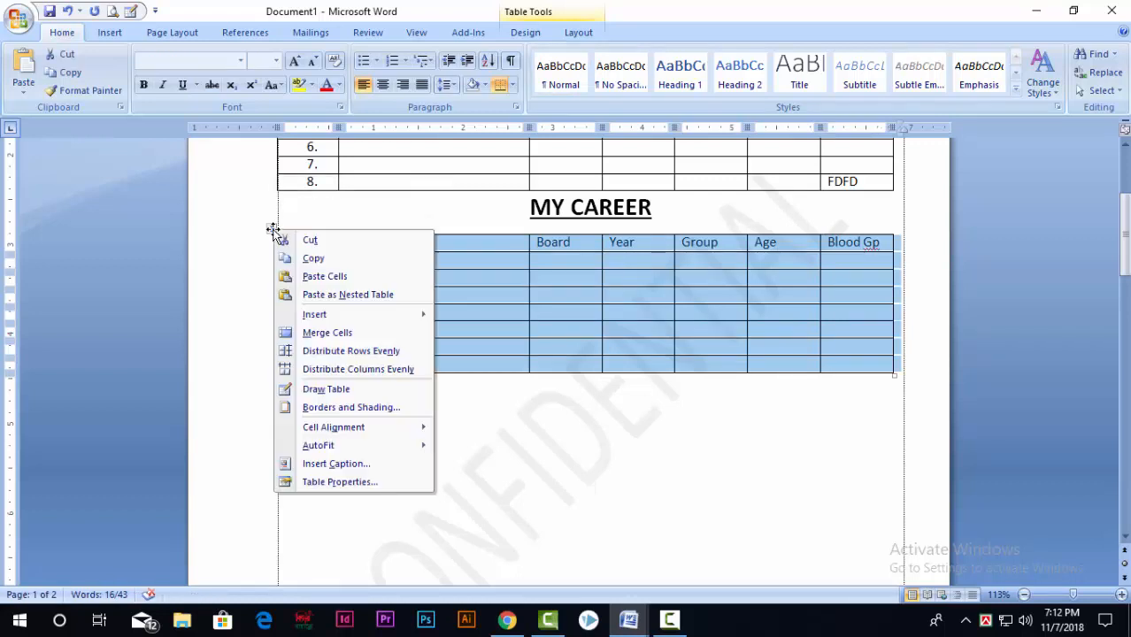
{"action": "left_click", "coordinate": [340, 482]}
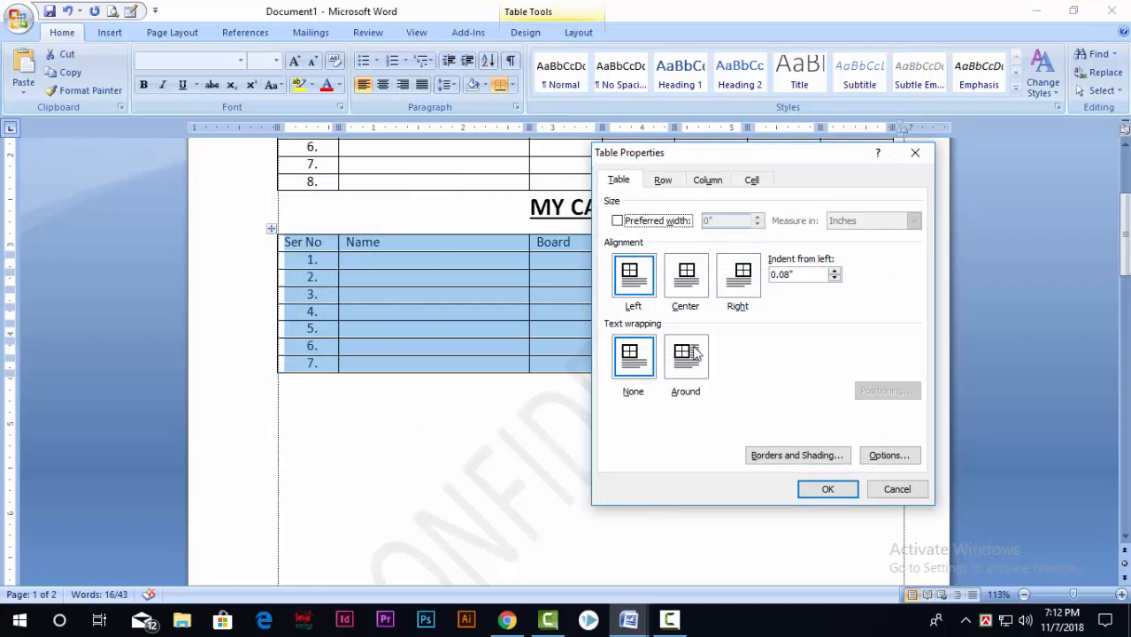
{"action": "left_click", "coordinate": [819, 459]}
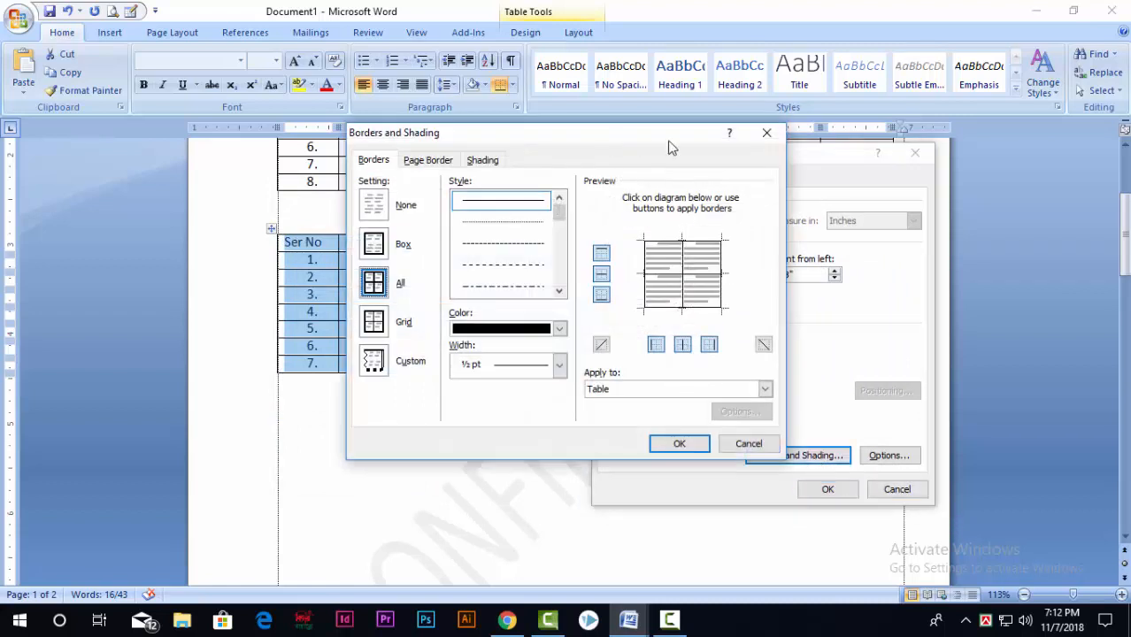
{"action": "left_click_drag", "start_coordinate": [670, 148], "coordinate": [925, 143]}
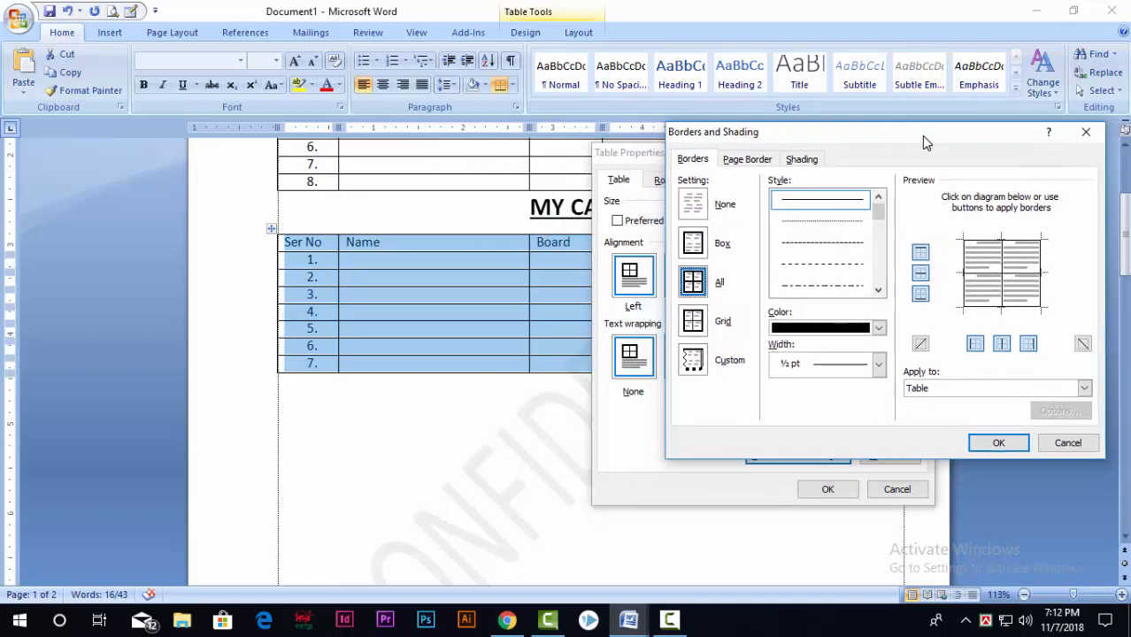
{"action": "left_click", "coordinate": [879, 329]}
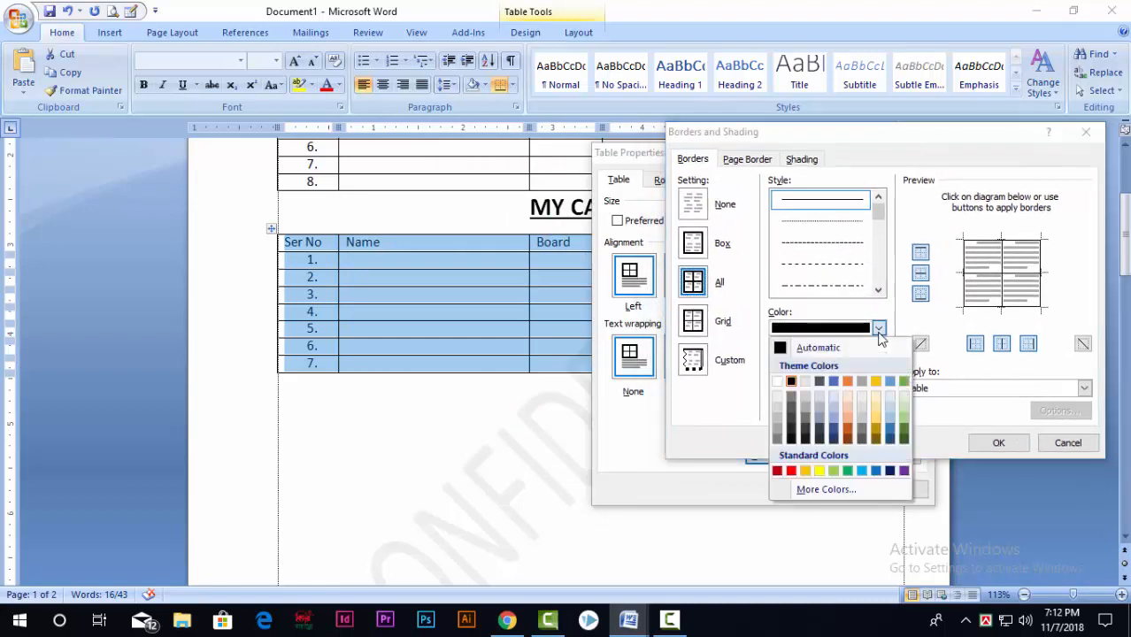
{"action": "left_click", "coordinate": [904, 382]}
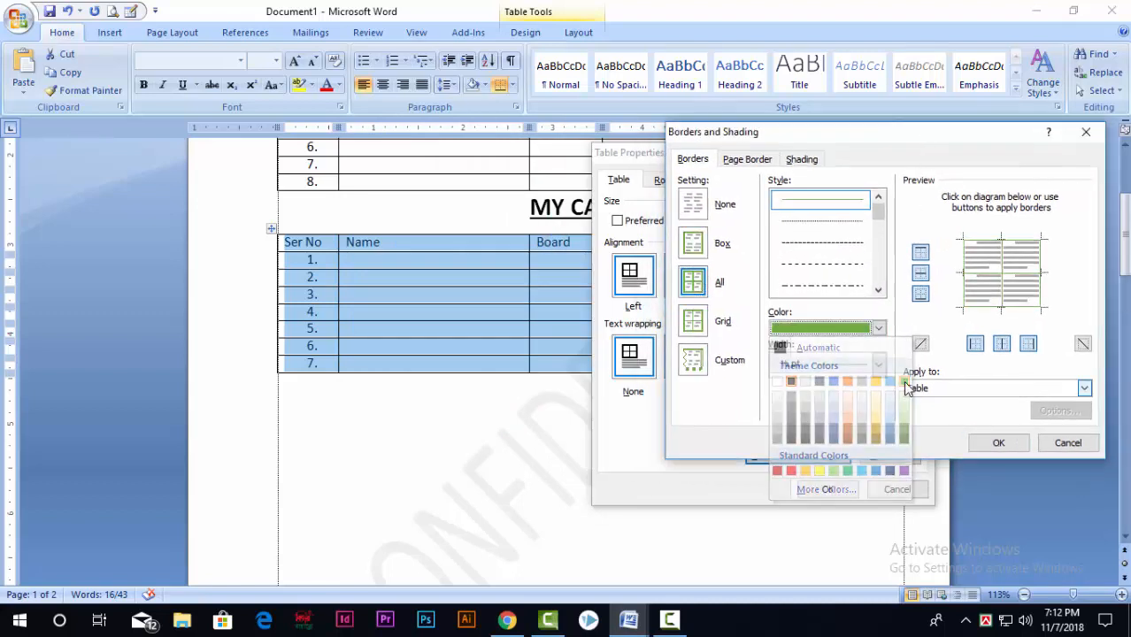
{"action": "left_click", "coordinate": [997, 443]}
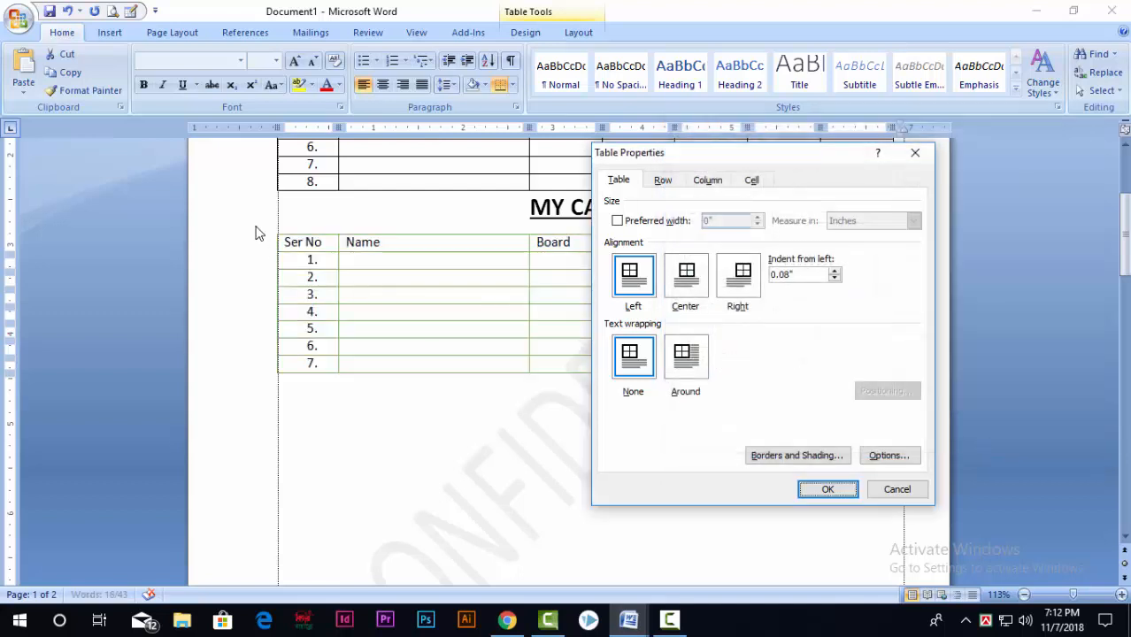
Step: Set all borders of the MY CAREER table to red with a 3 pt width and apply the table properties
{"action": "left_click", "coordinate": [793, 456]}
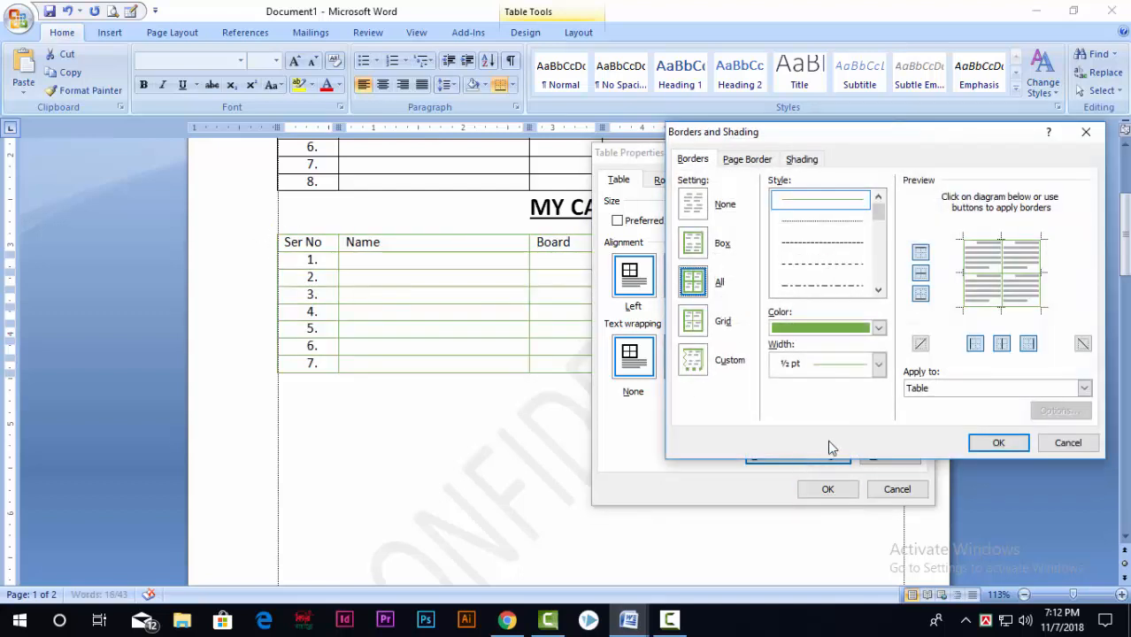
{"action": "left_click", "coordinate": [876, 328]}
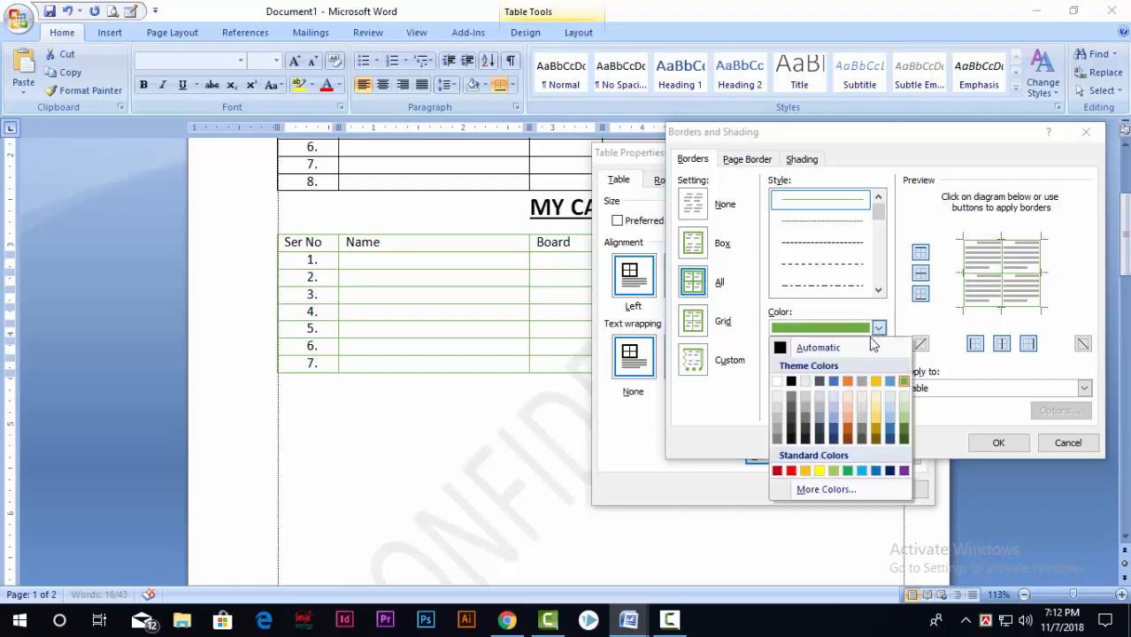
{"action": "left_click", "coordinate": [791, 471]}
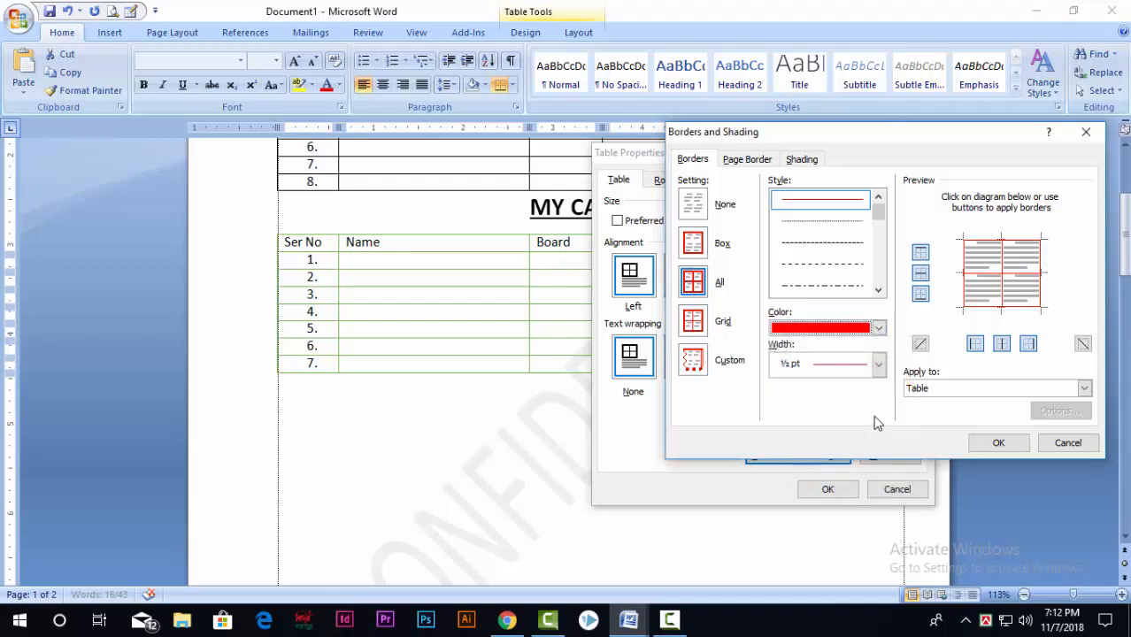
{"action": "left_click", "coordinate": [878, 364]}
{"action": "left_click", "coordinate": [836, 539]}
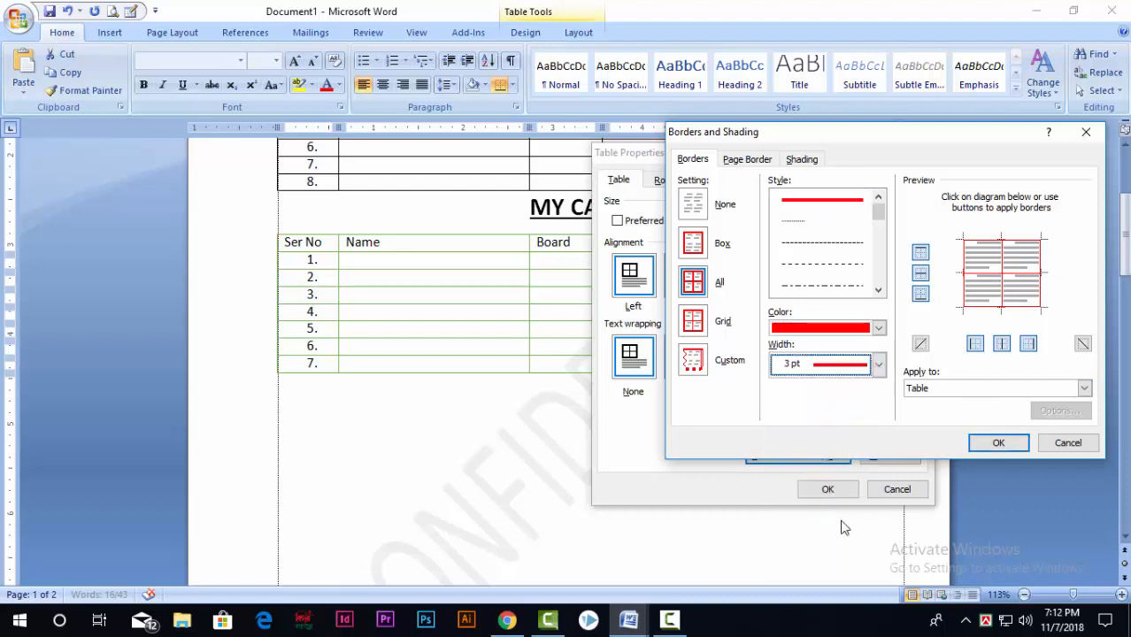
{"action": "left_click", "coordinate": [993, 442]}
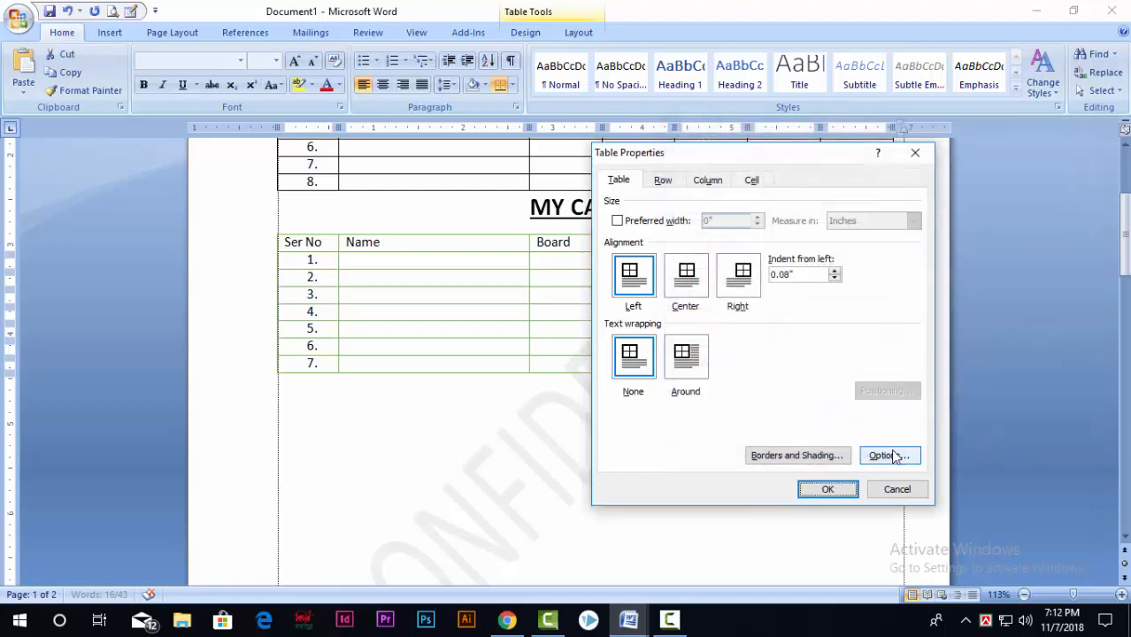
{"action": "left_click", "coordinate": [828, 490]}
{"action": "left_click", "coordinate": [647, 489]}
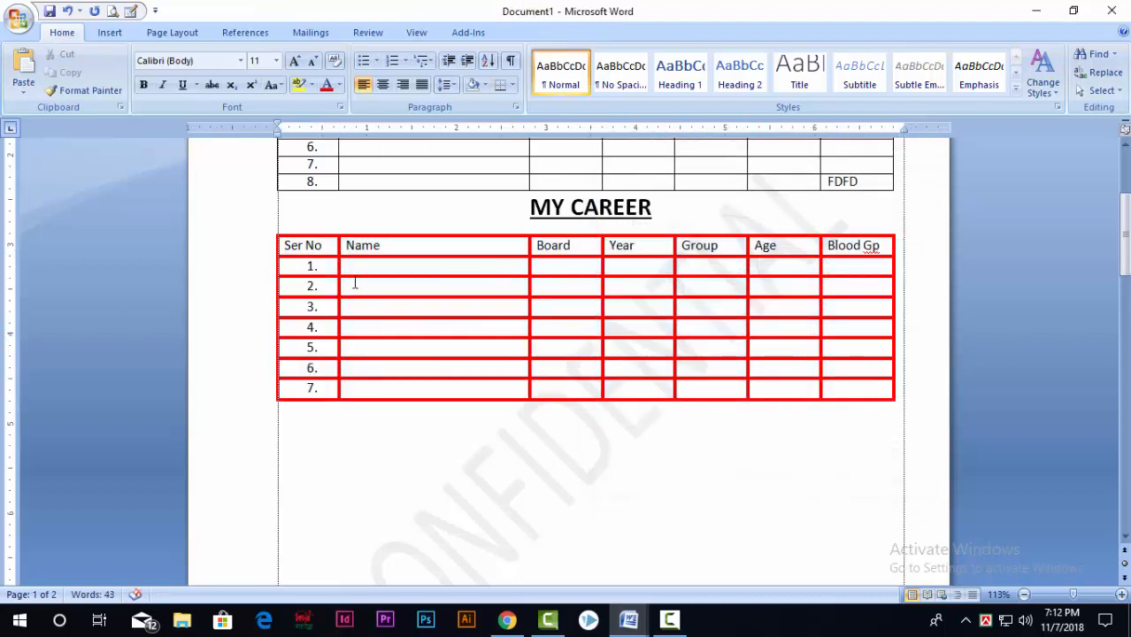
Step: Open the MY CAREER table's properties and review its row, column and cell settings
{"action": "left_click", "coordinate": [270, 230]}
{"action": "right_click", "coordinate": [270, 233]}
{"action": "left_click", "coordinate": [338, 487]}
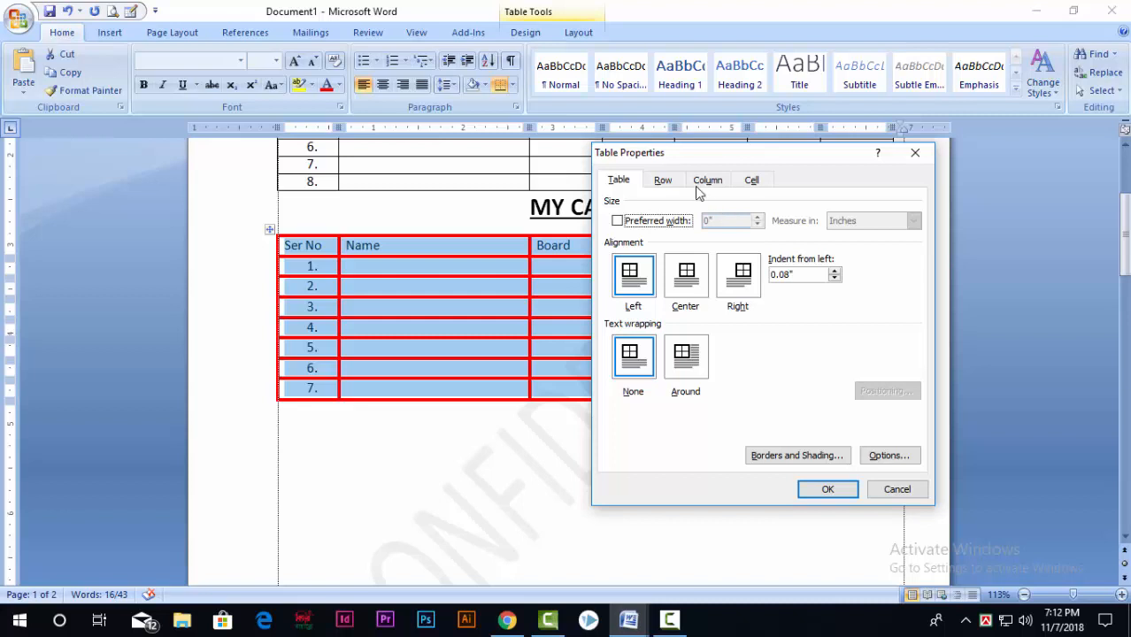
{"action": "left_click", "coordinate": [664, 183]}
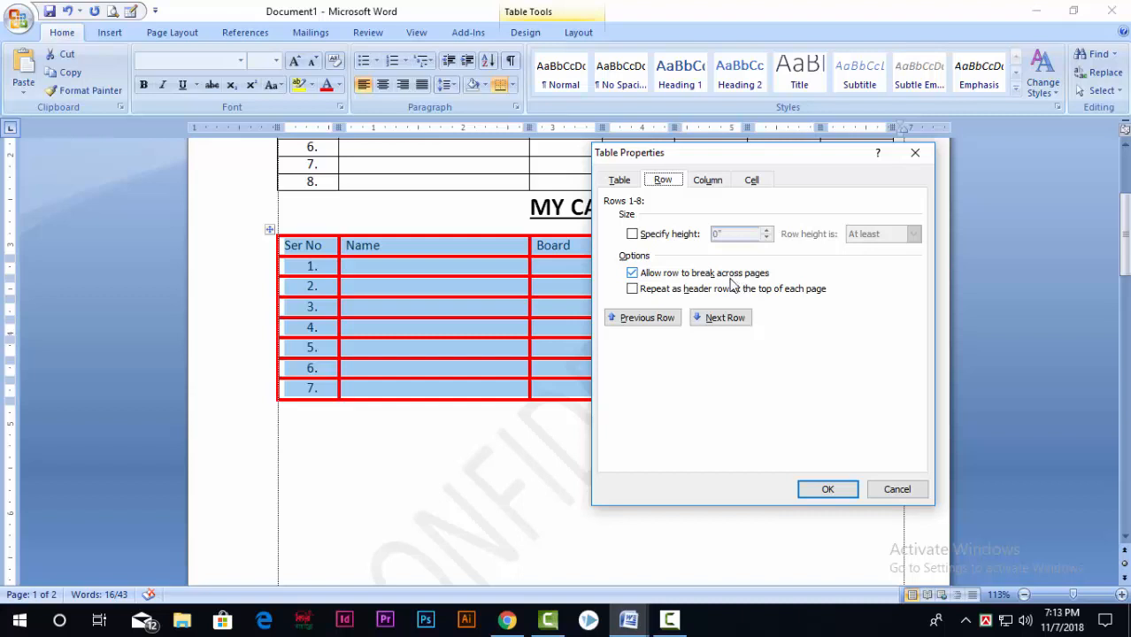
{"action": "left_click", "coordinate": [712, 180]}
{"action": "left_click", "coordinate": [754, 182]}
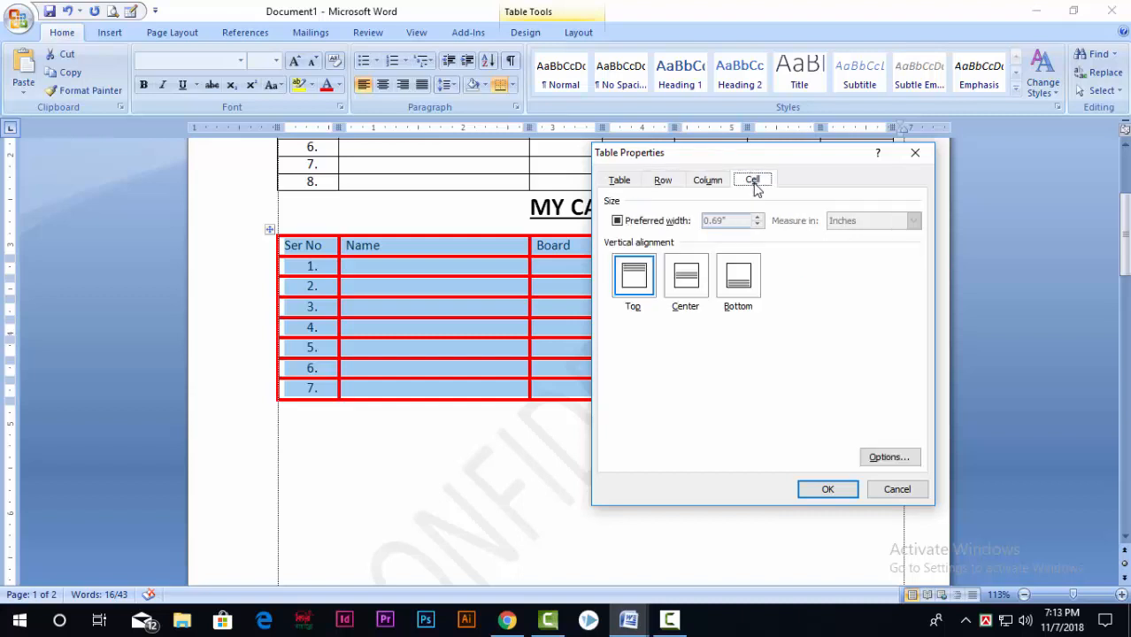
Step: Try the preferred width and centred vertical alignment for the cells, restore top alignment, and check the cell options without changing them
{"action": "left_click", "coordinate": [621, 222]}
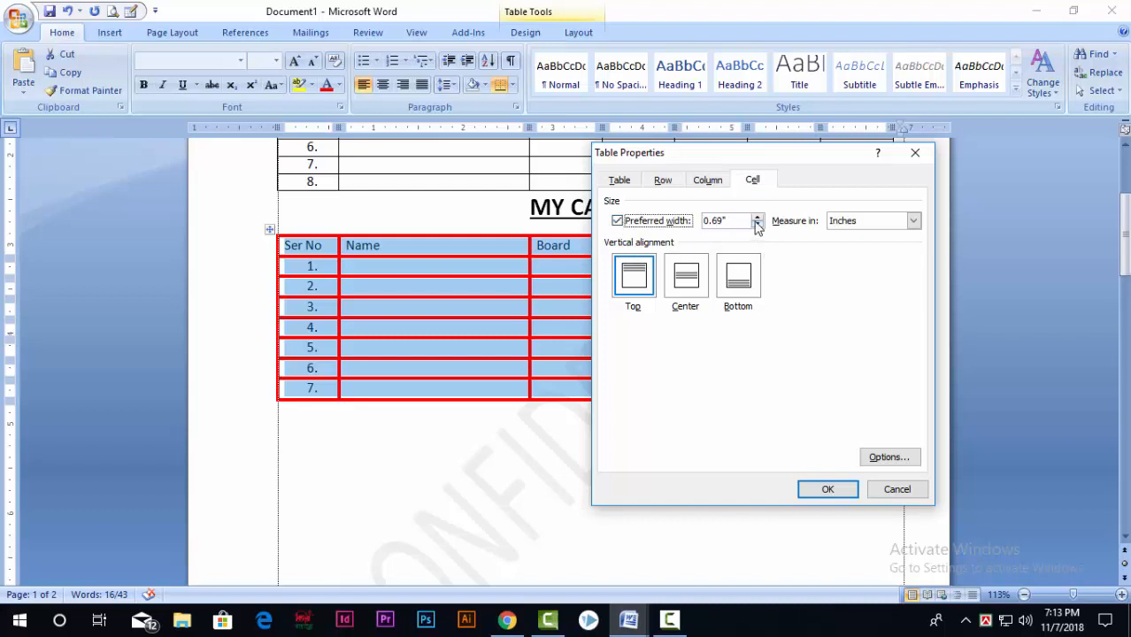
{"action": "left_click_drag", "start_coordinate": [724, 222], "coordinate": [709, 224]}
{"action": "left_click", "coordinate": [686, 289]}
{"action": "left_click", "coordinate": [645, 293]}
{"action": "left_click", "coordinate": [892, 461]}
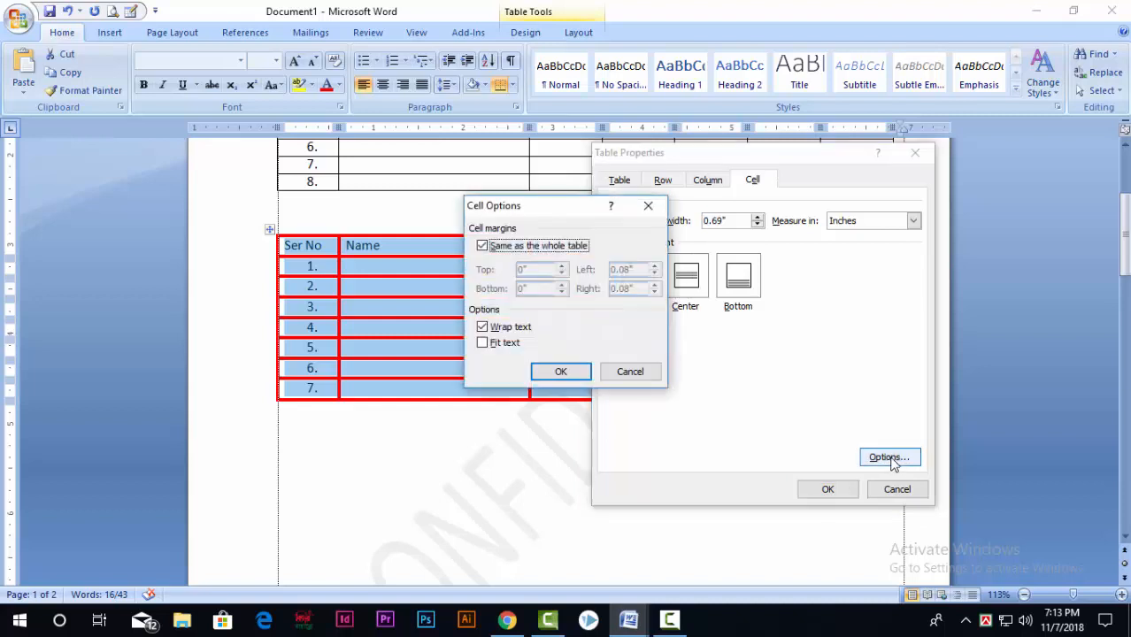
{"action": "left_click", "coordinate": [648, 205]}
{"action": "left_click", "coordinate": [653, 218]}
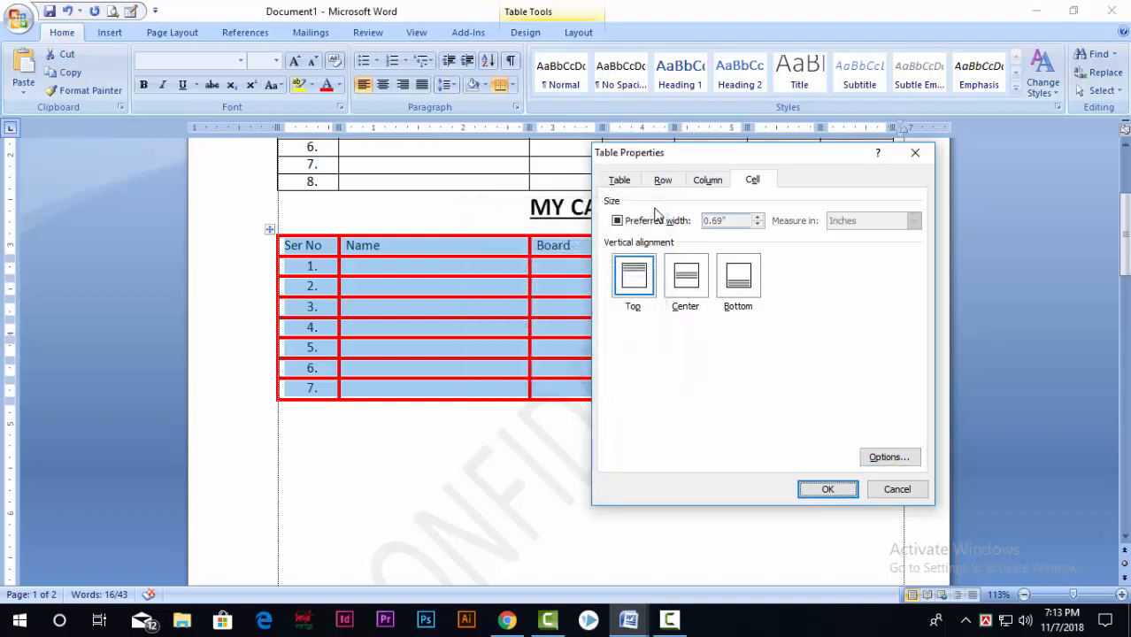
Step: Shade the whole MY CAREER table with a solid green fill through its table properties
{"action": "left_click", "coordinate": [623, 181]}
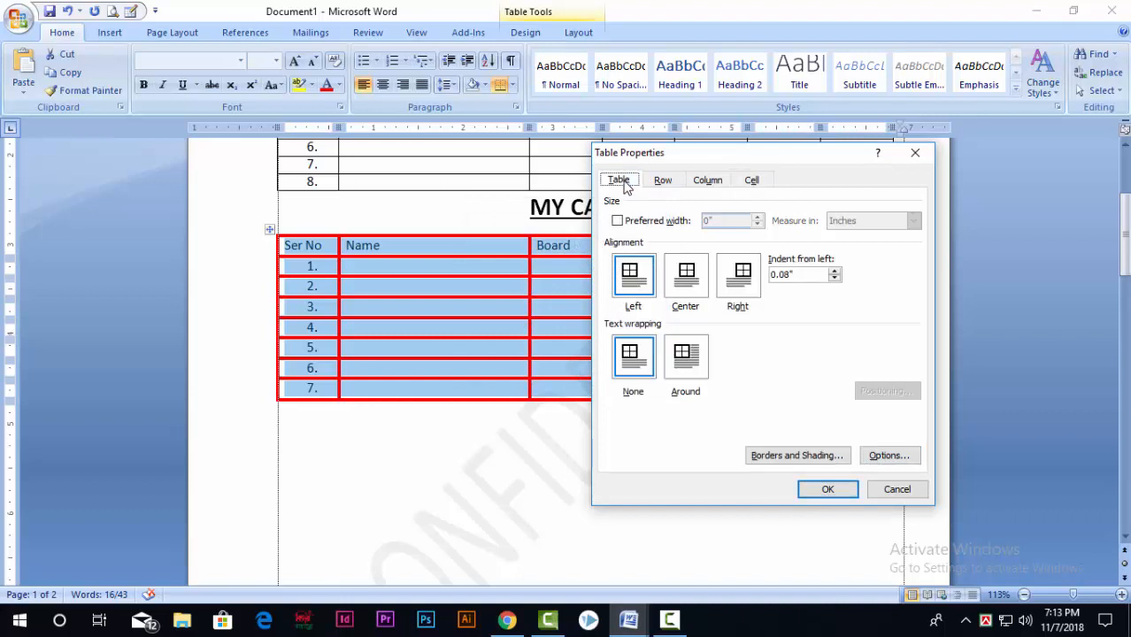
{"action": "left_click", "coordinate": [794, 456]}
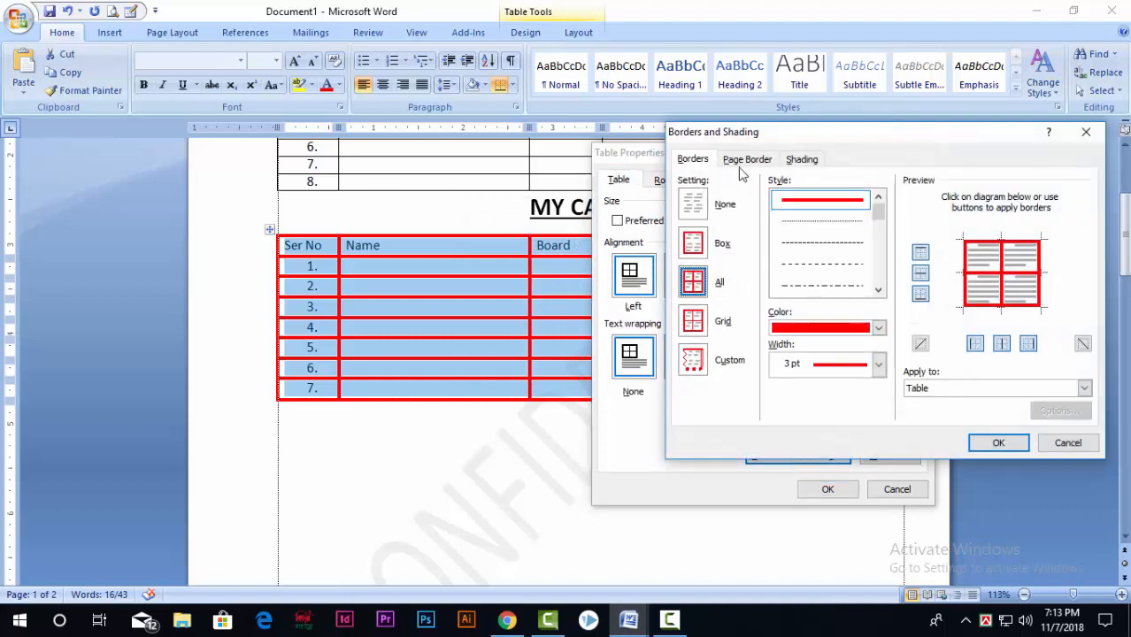
{"action": "left_click", "coordinate": [807, 162]}
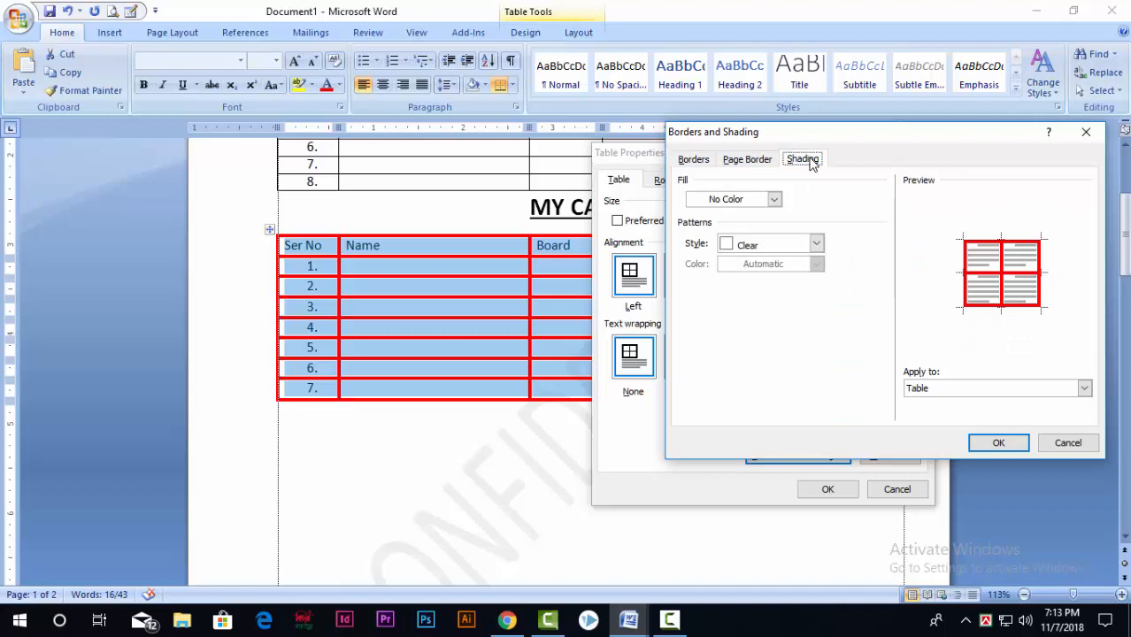
{"action": "left_click", "coordinate": [774, 200]}
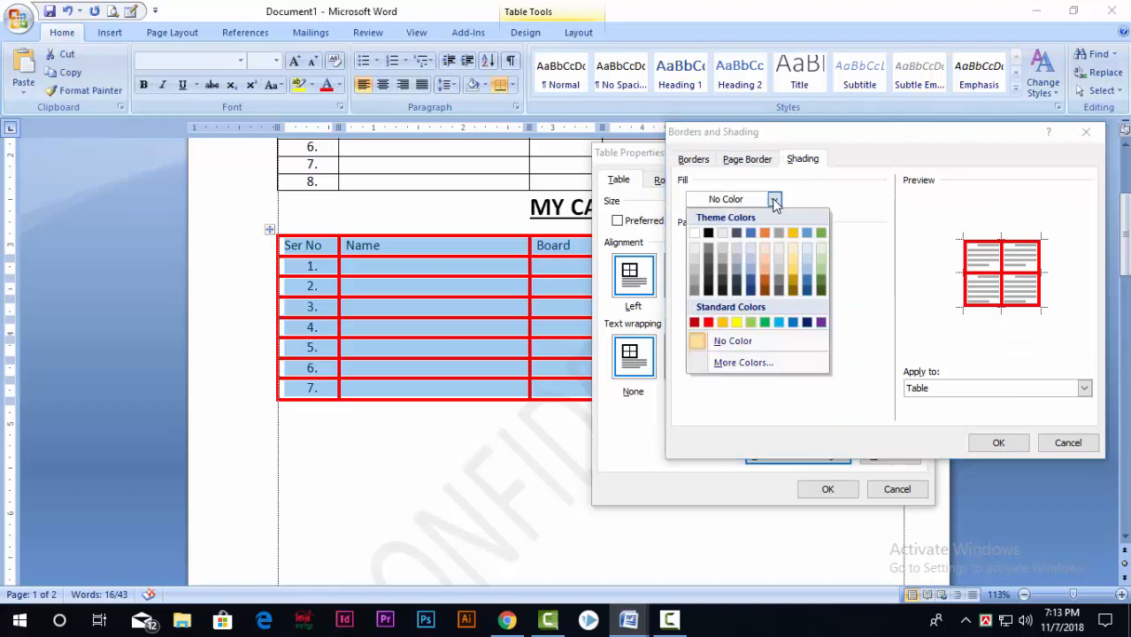
{"action": "left_click", "coordinate": [821, 234]}
{"action": "left_click", "coordinate": [981, 444]}
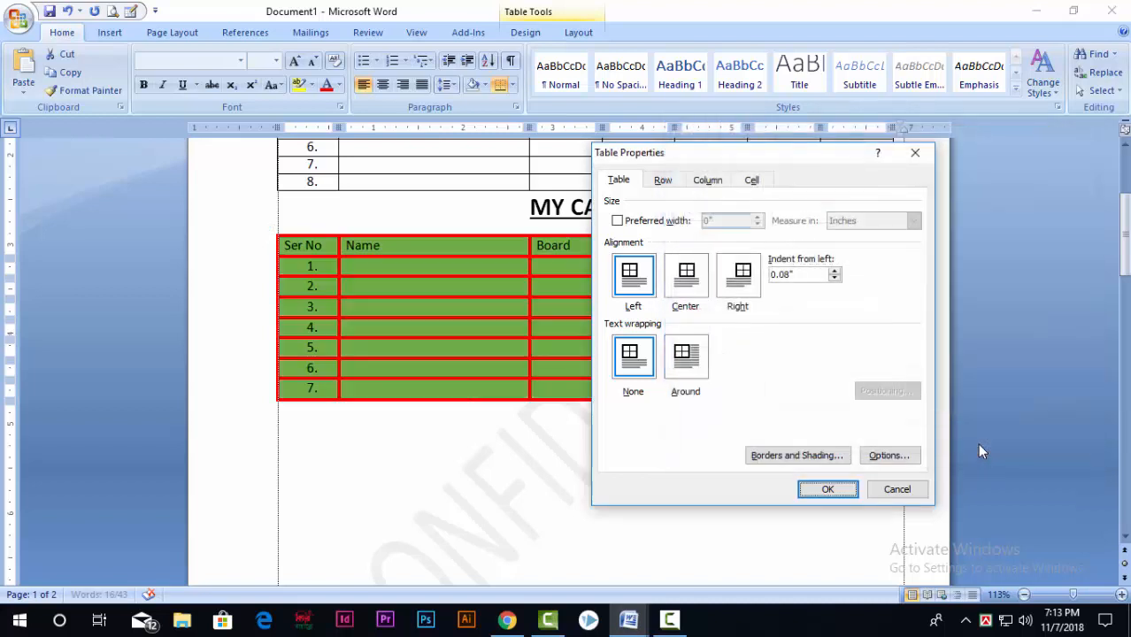
{"action": "left_click", "coordinate": [815, 489]}
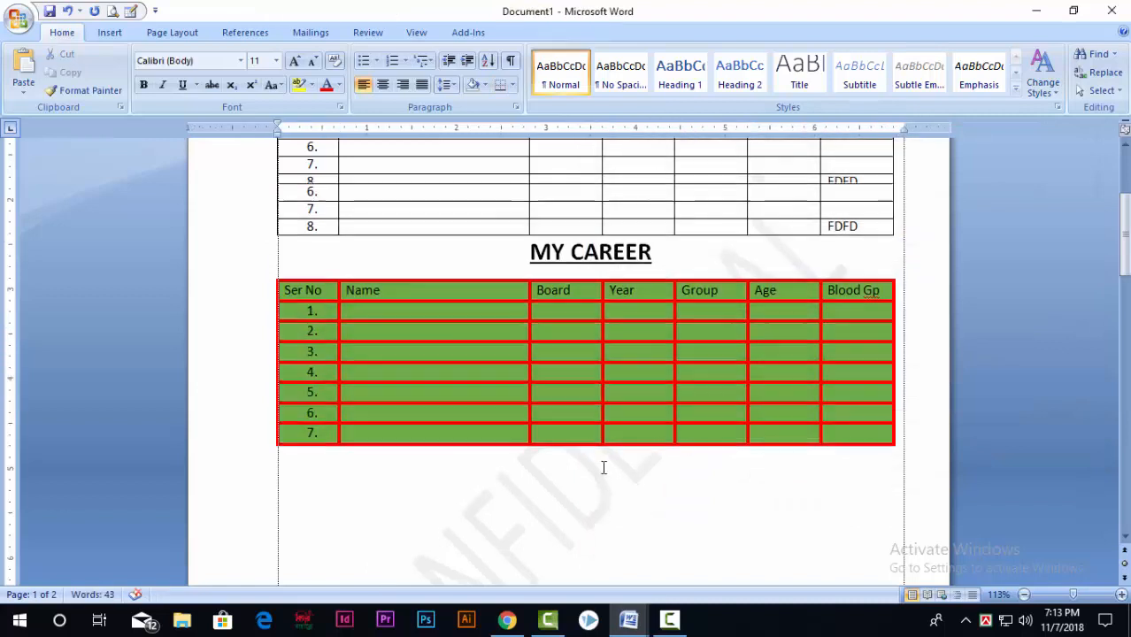
Step: Update the Normal style to match the formatting of the MY CAREER title
{"action": "left_click", "coordinate": [269, 229]}
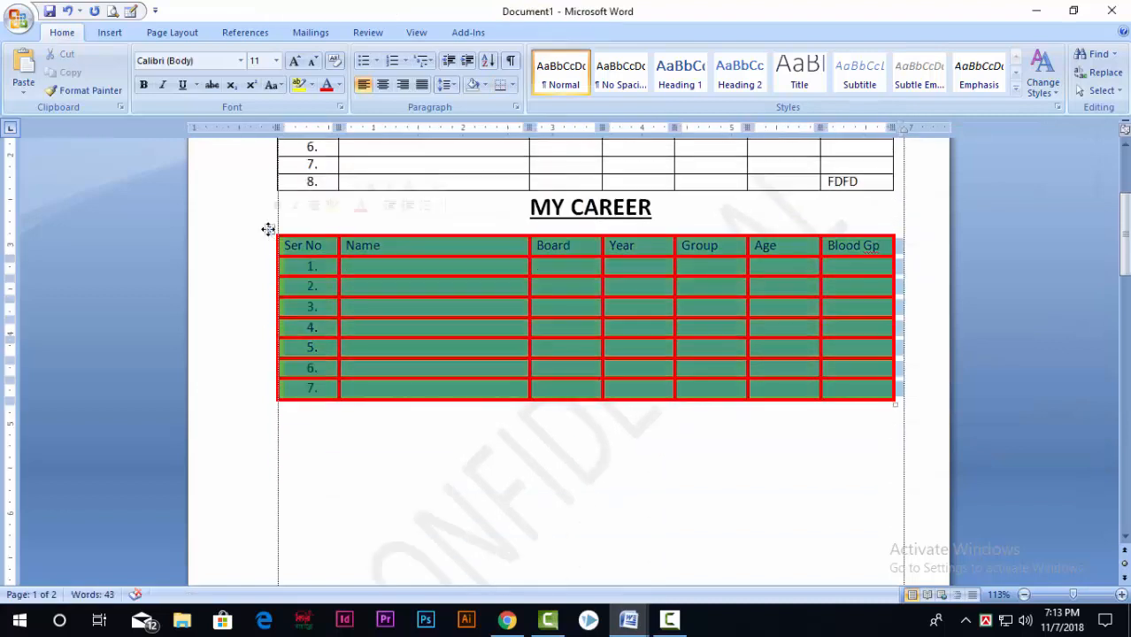
{"action": "right_click", "coordinate": [270, 230]}
{"action": "mouse_move", "coordinate": [309, 447]}
{"action": "left_click", "coordinate": [531, 449]}
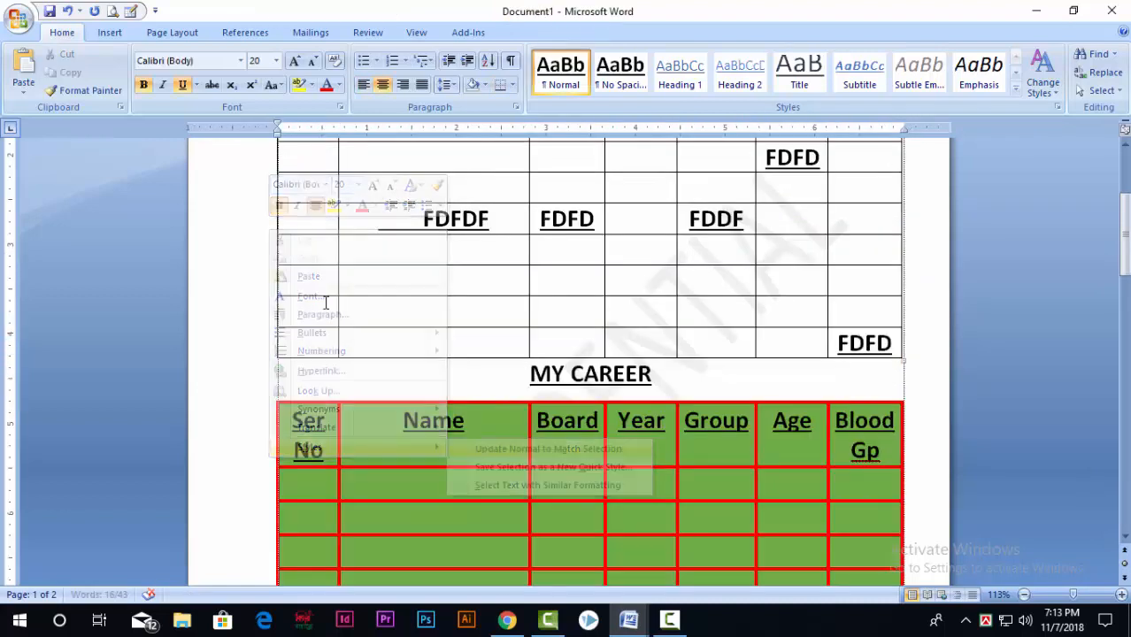
Step: Reselect the MY CAREER table and set its shading fill to No Color in its table properties
{"action": "left_click", "coordinate": [267, 397]}
{"action": "scroll", "coordinate": [319, 262], "scroll_direction": "down", "scroll_amount": 3}
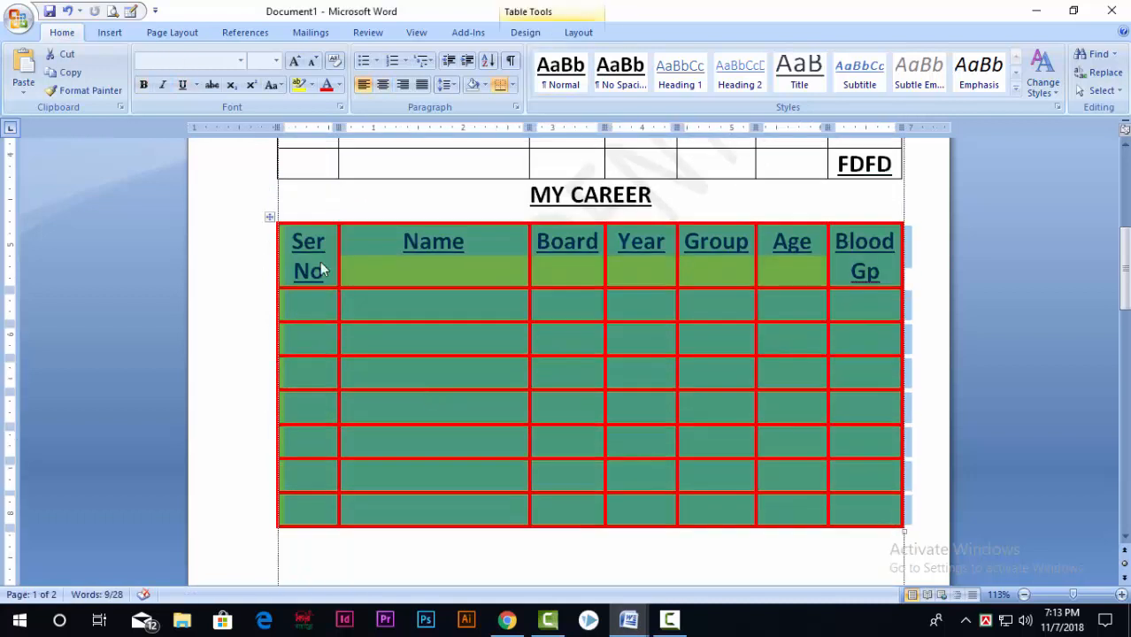
{"action": "right_click", "coordinate": [269, 217]}
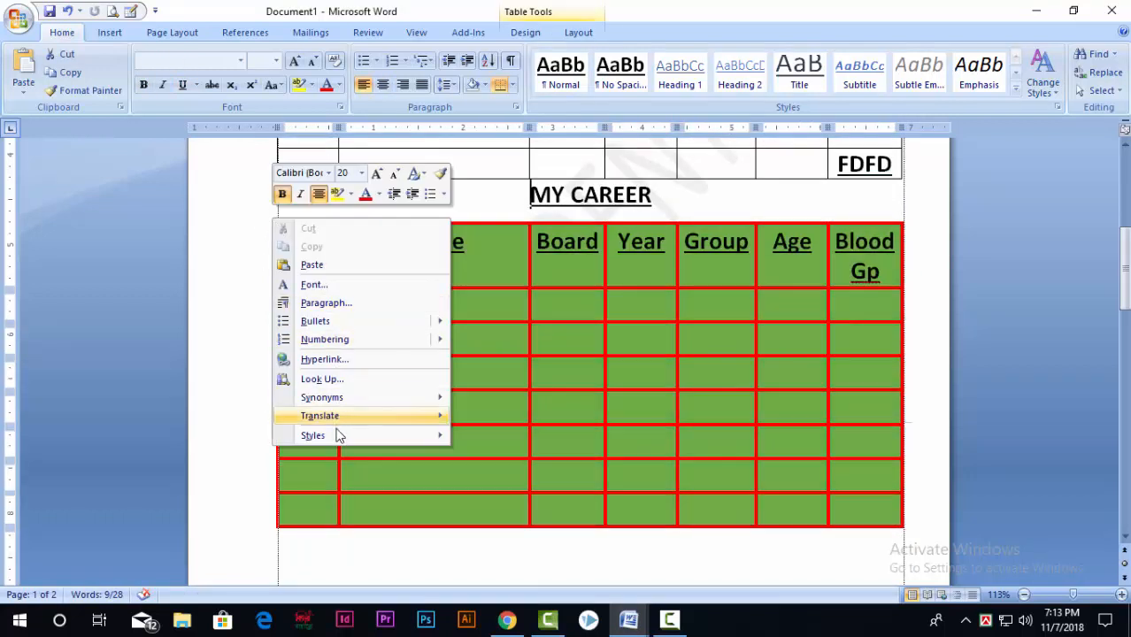
{"action": "left_click", "coordinate": [269, 217]}
{"action": "left_click", "coordinate": [269, 217]}
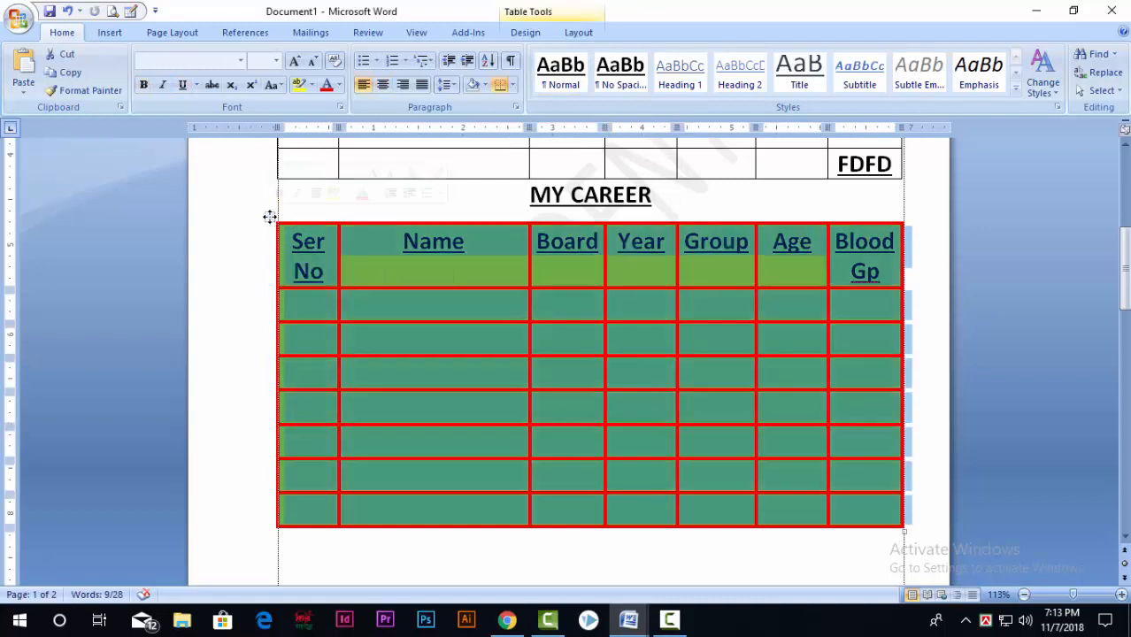
{"action": "right_click", "coordinate": [269, 217]}
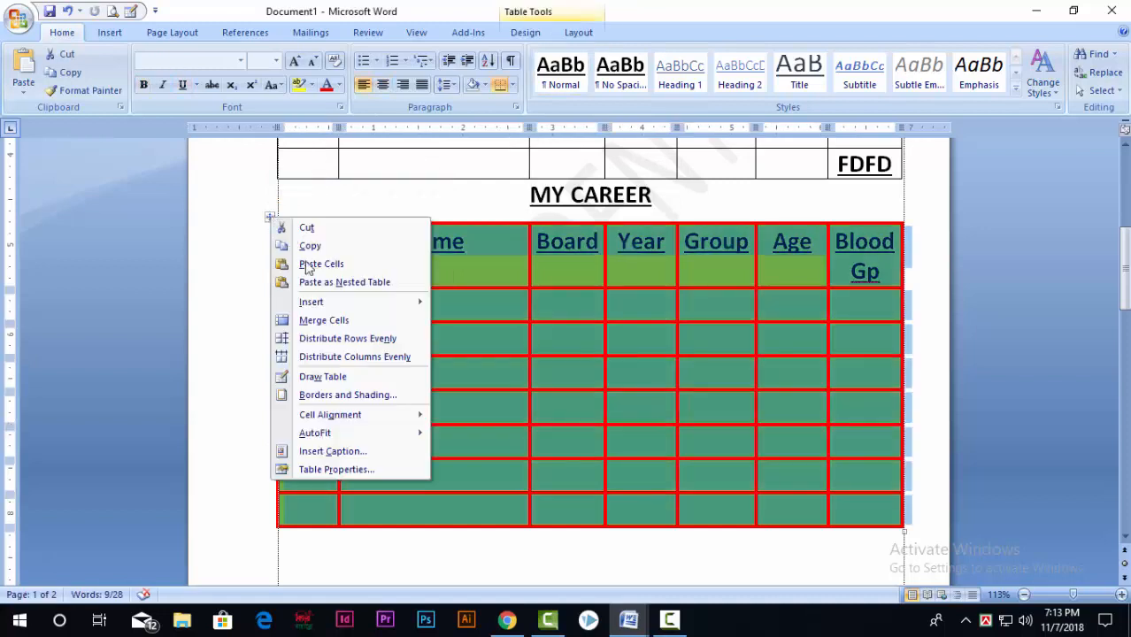
{"action": "left_click", "coordinate": [350, 470]}
{"action": "left_click", "coordinate": [796, 458]}
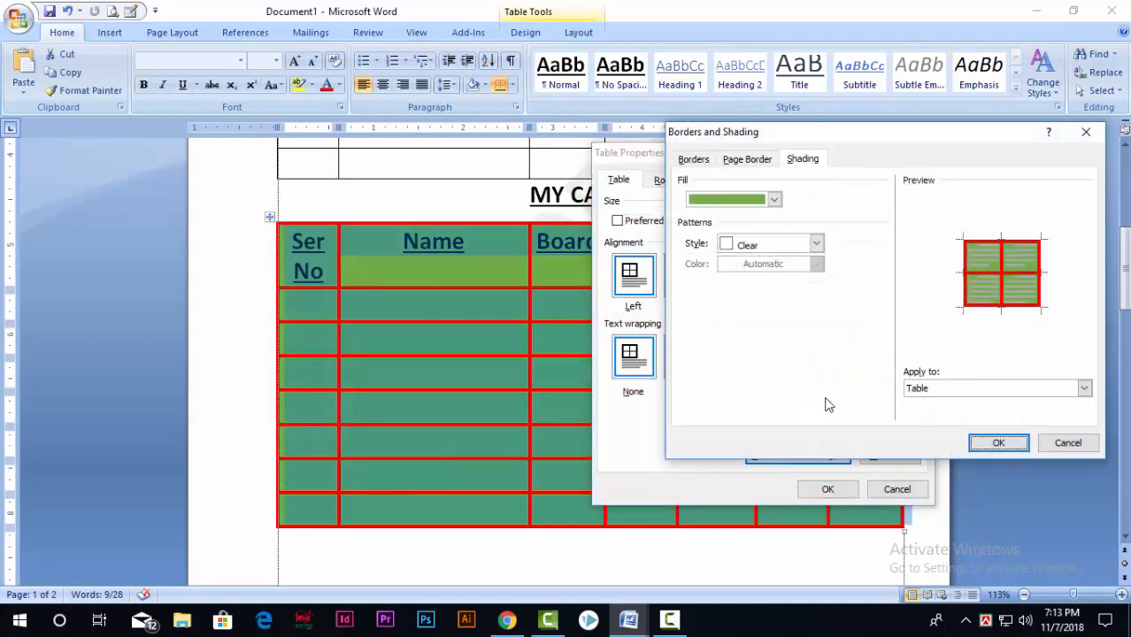
{"action": "left_click", "coordinate": [772, 200]}
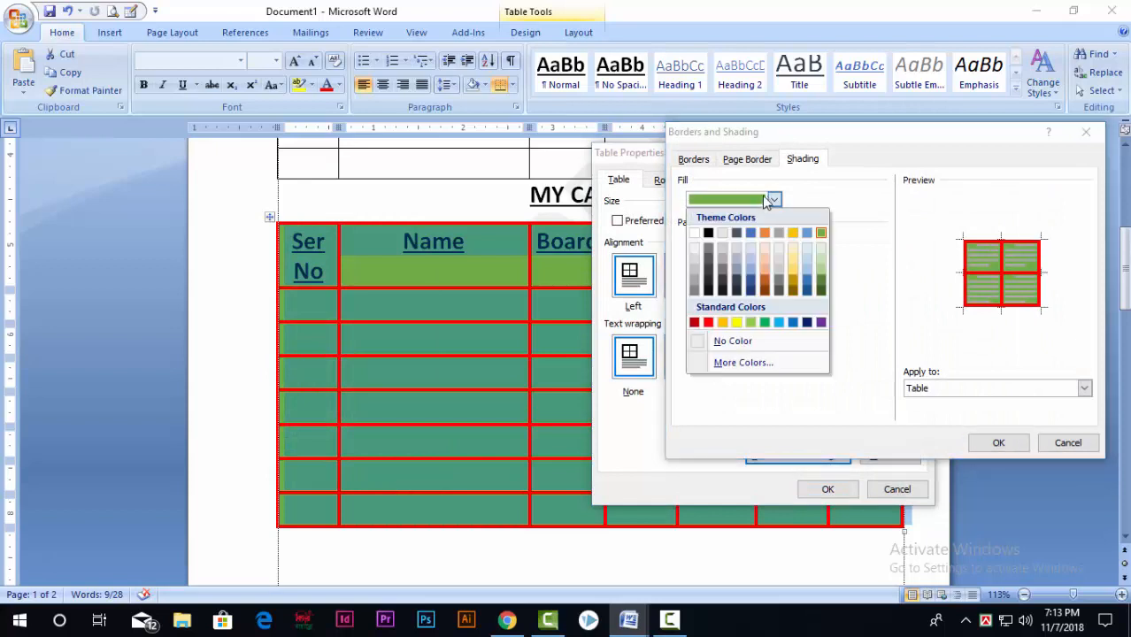
{"action": "left_click", "coordinate": [735, 342]}
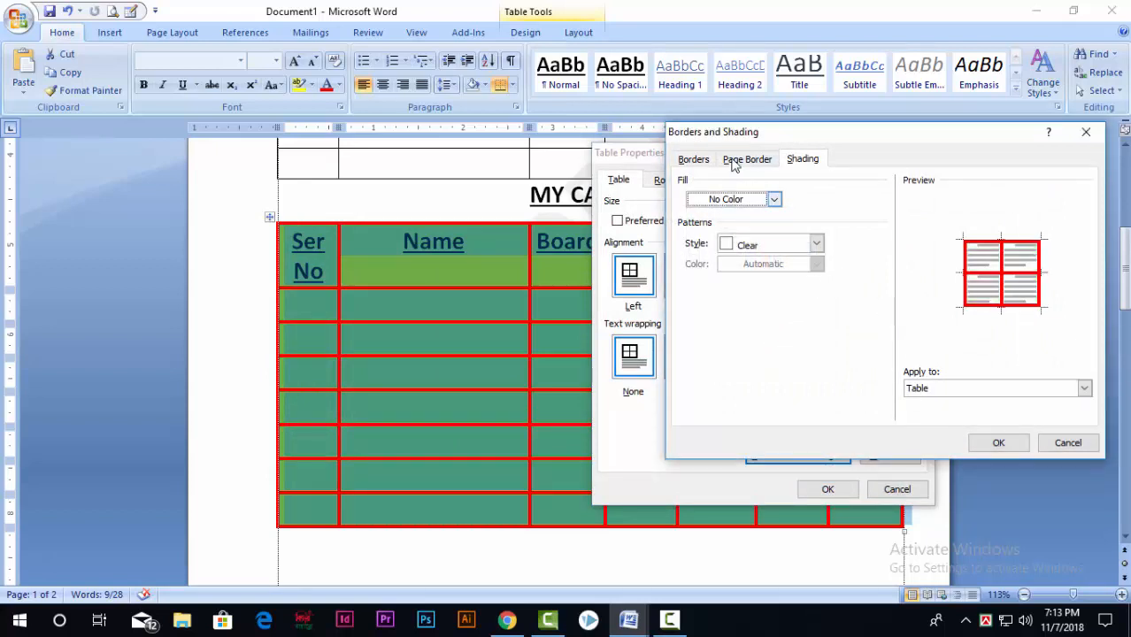
Step: Set all borders of the MY CAREER table to white with a ¼ pt width and apply the table properties
{"action": "left_click", "coordinate": [693, 160]}
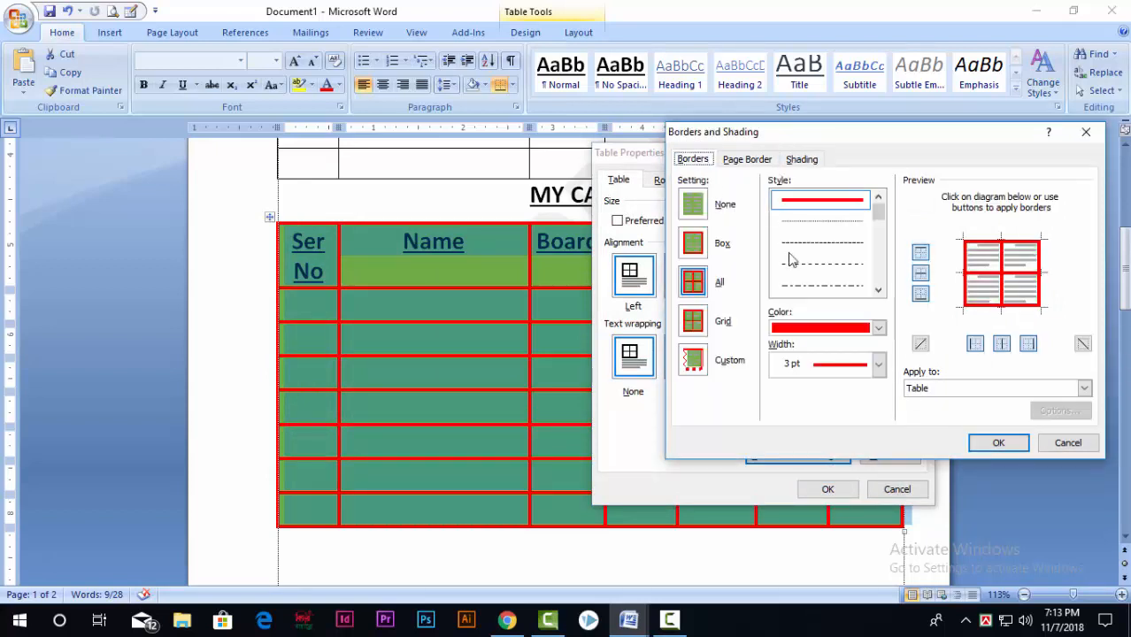
{"action": "left_click", "coordinate": [879, 328]}
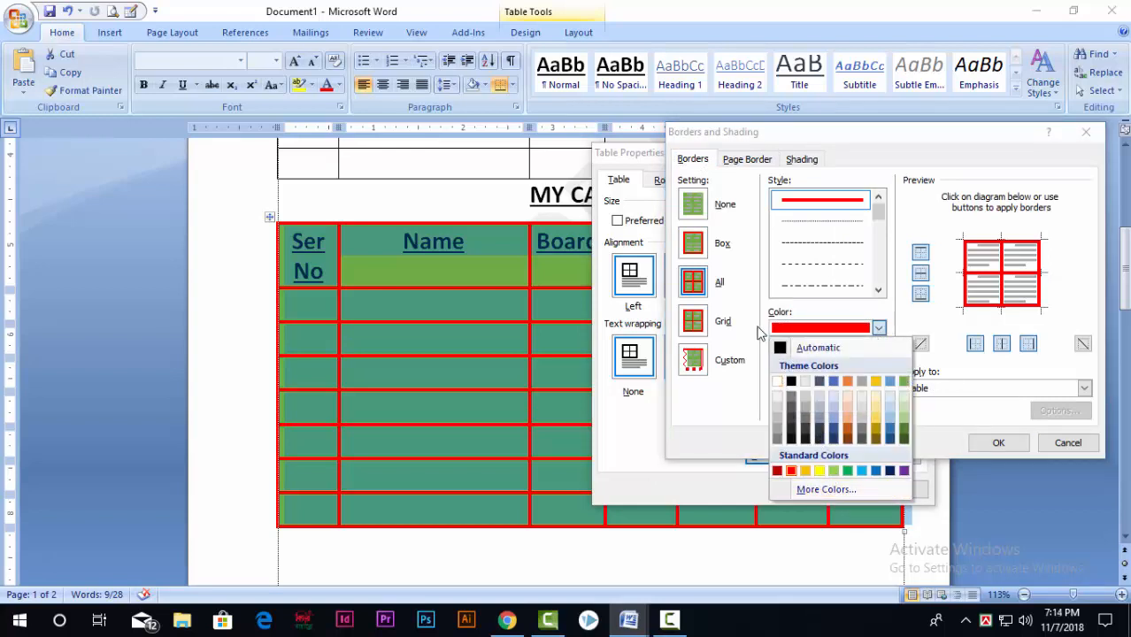
{"action": "left_click", "coordinate": [760, 333]}
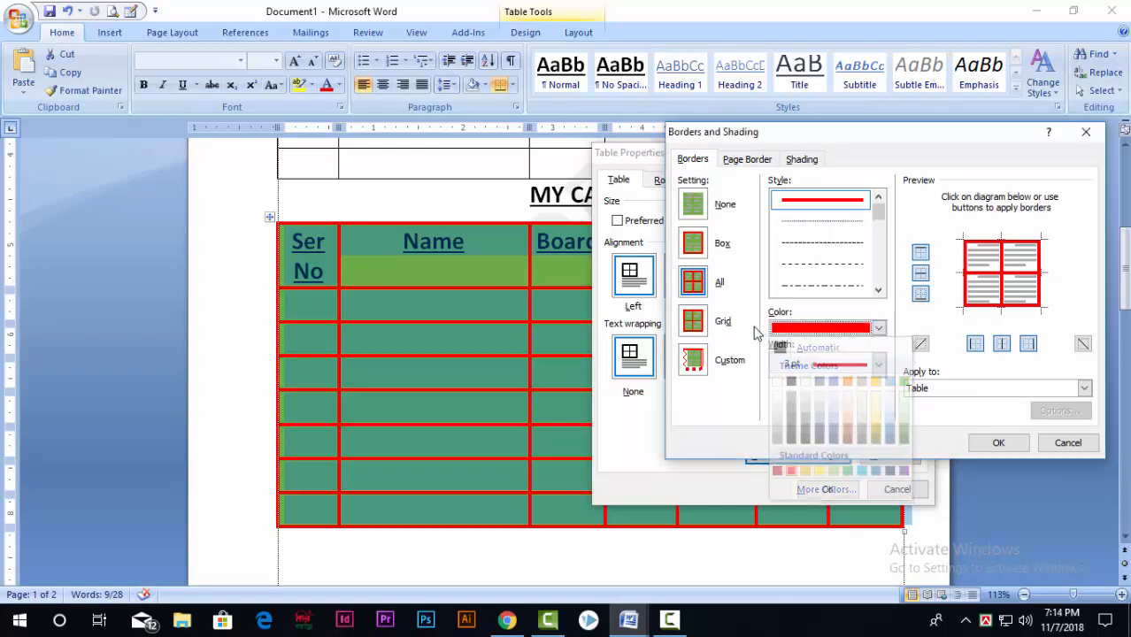
{"action": "left_click", "coordinate": [878, 330]}
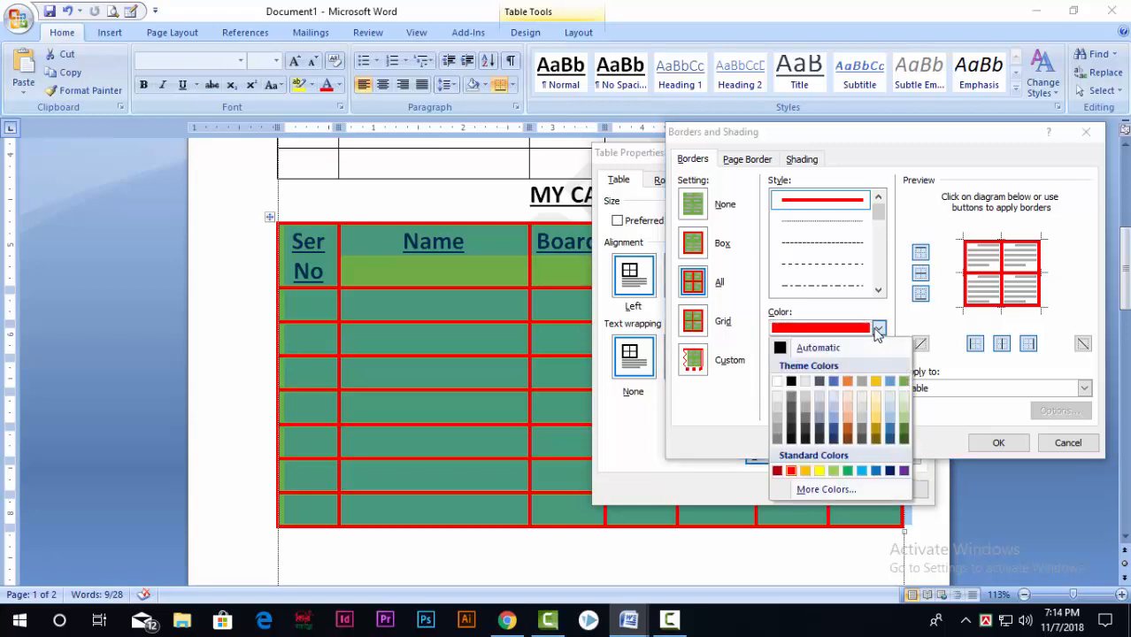
{"action": "left_click", "coordinate": [776, 381]}
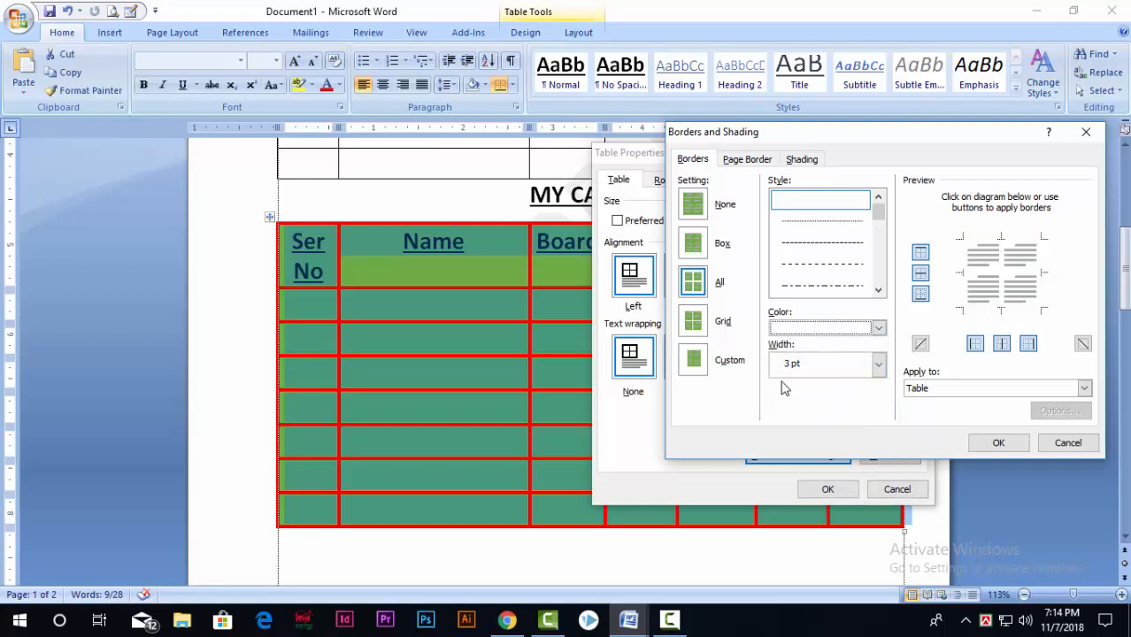
{"action": "left_click", "coordinate": [878, 364]}
{"action": "left_click", "coordinate": [830, 389]}
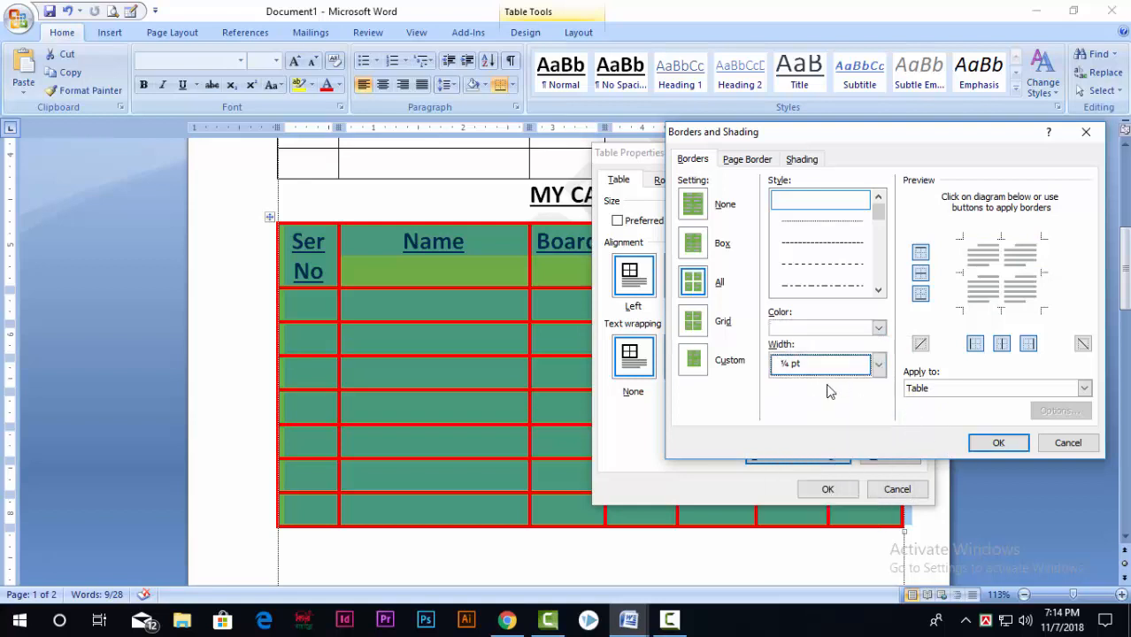
{"action": "left_click", "coordinate": [999, 445]}
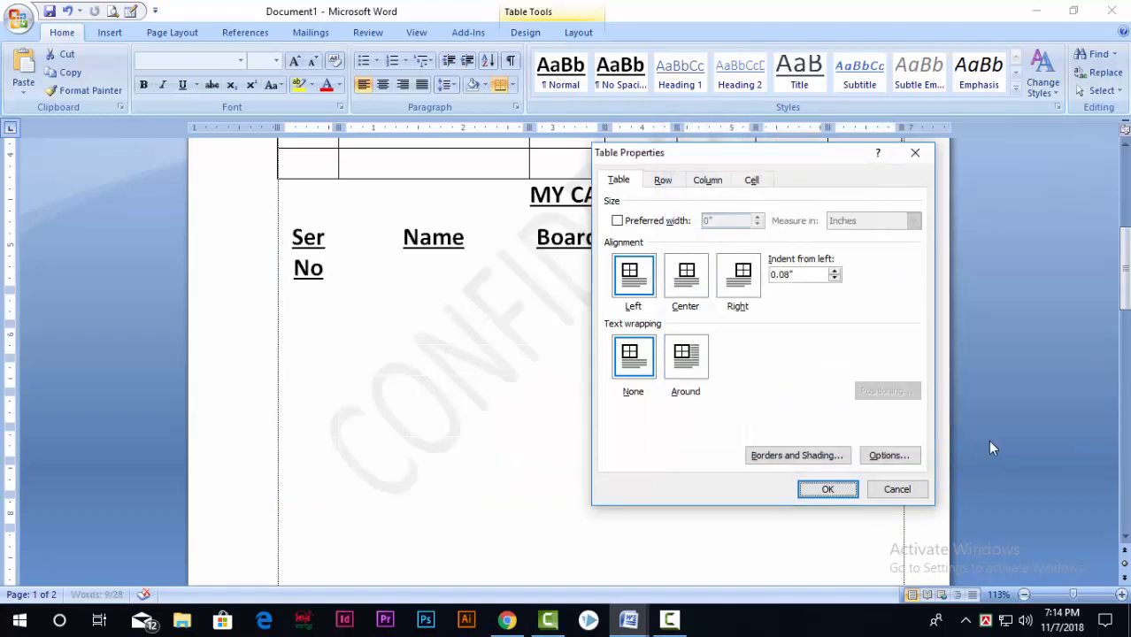
{"action": "left_click", "coordinate": [815, 490]}
Step: Select the MY CAREER table together with the line below it to check its cells, and clear the selection
{"action": "left_click", "coordinate": [620, 509]}
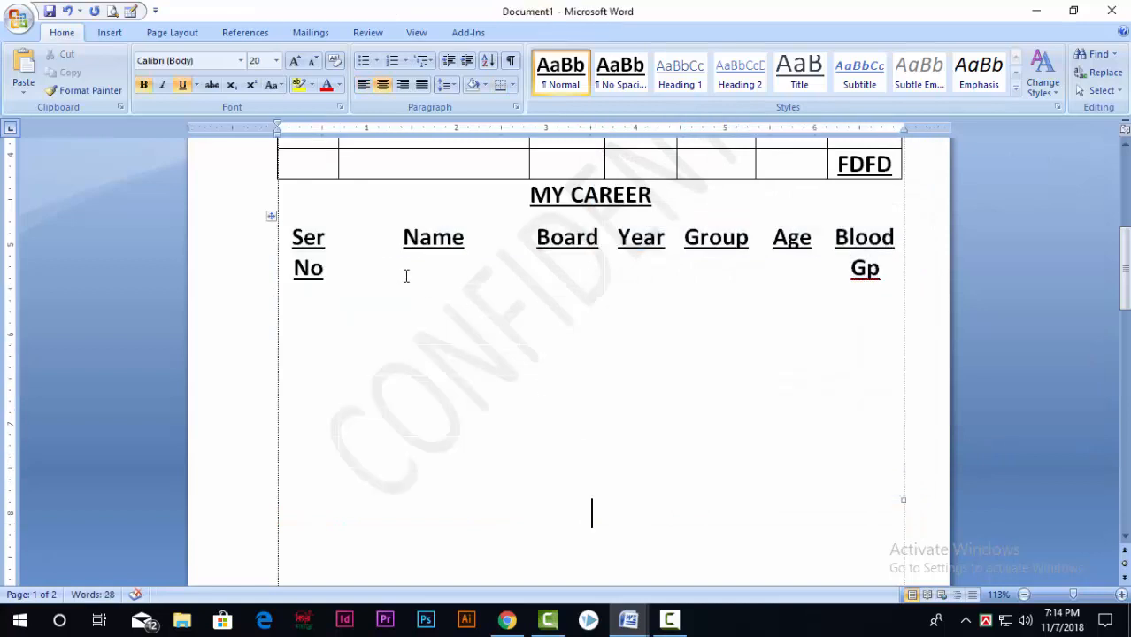
{"action": "left_click_drag", "start_coordinate": [295, 234], "coordinate": [588, 363]}
{"action": "left_click_drag", "start_coordinate": [662, 386], "coordinate": [867, 507]}
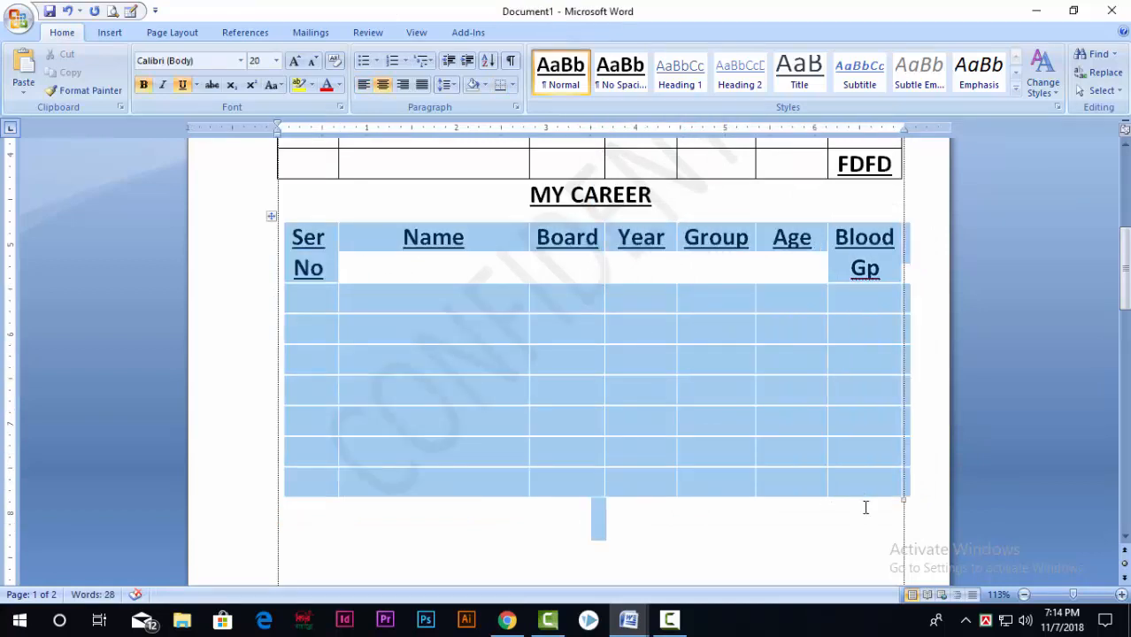
{"action": "scroll", "coordinate": [707, 477], "scroll_direction": "down", "scroll_amount": 2}
{"action": "scroll", "coordinate": [712, 471], "scroll_direction": "down", "scroll_amount": 1}
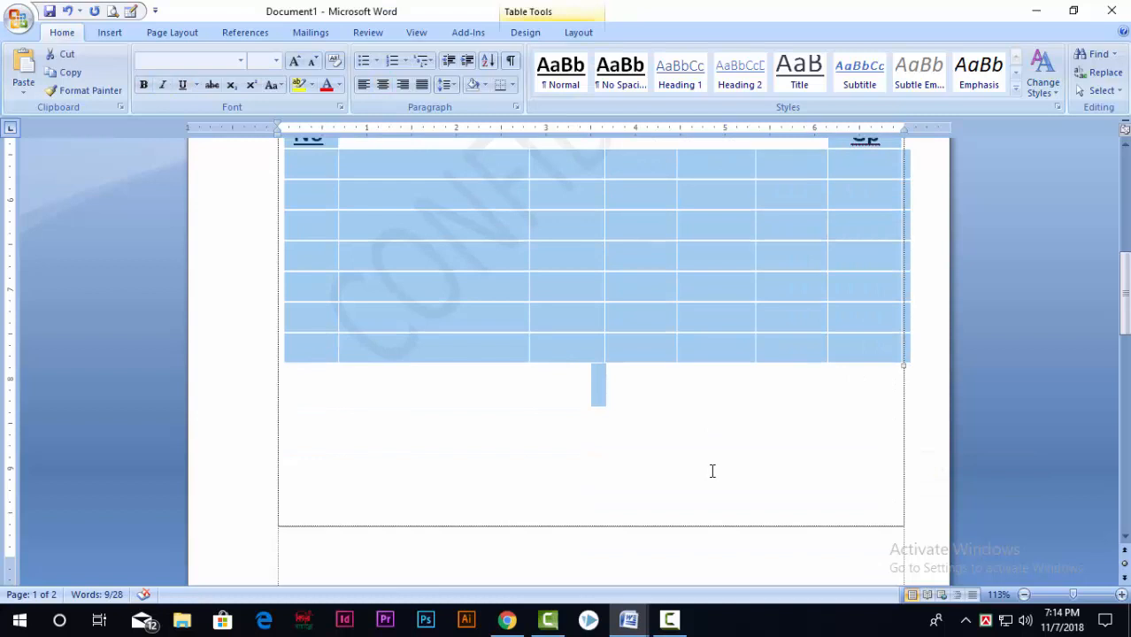
{"action": "left_click", "coordinate": [716, 428]}
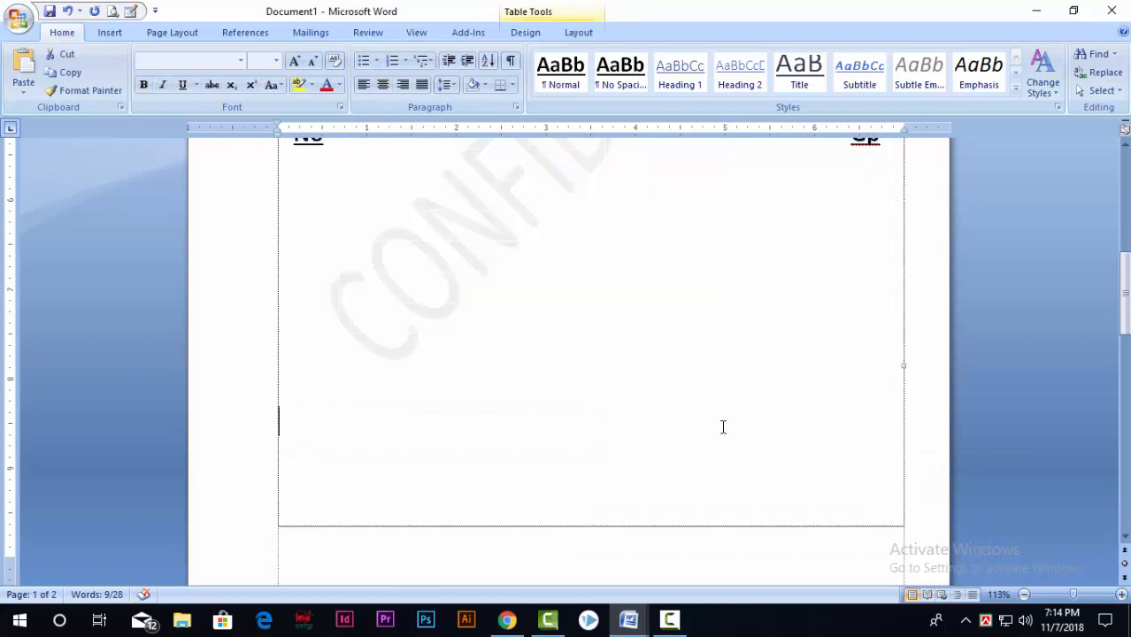
Step: Undo the shading and border formatting of the MY CAREER table back to plain black borders
{"action": "scroll", "coordinate": [719, 427], "scroll_direction": "up", "scroll_amount": 2}
{"action": "key", "text": "ctrl+z"}
{"action": "key", "text": "ctrl+z"}
{"action": "key", "text": "ctrl+z"}
{"action": "key", "text": "ctrl+z"}
{"action": "key", "text": "ctrl+z"}
{"action": "key", "text": "ctrl+z"}
{"action": "key", "text": "ctrl+z"}
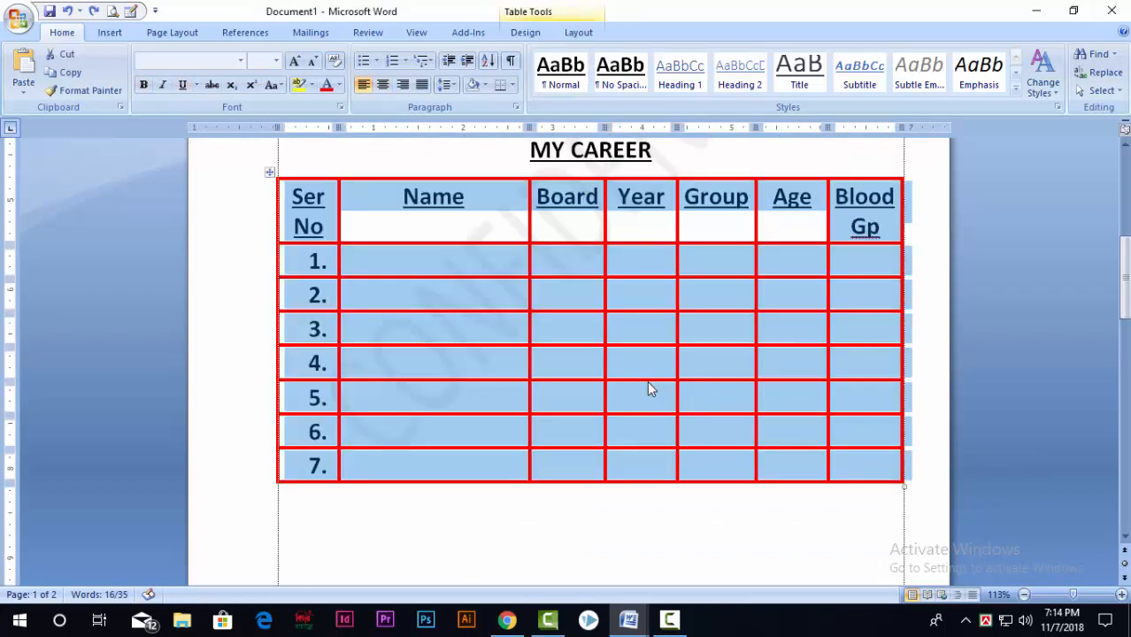
{"action": "key", "text": "ctrl+z"}
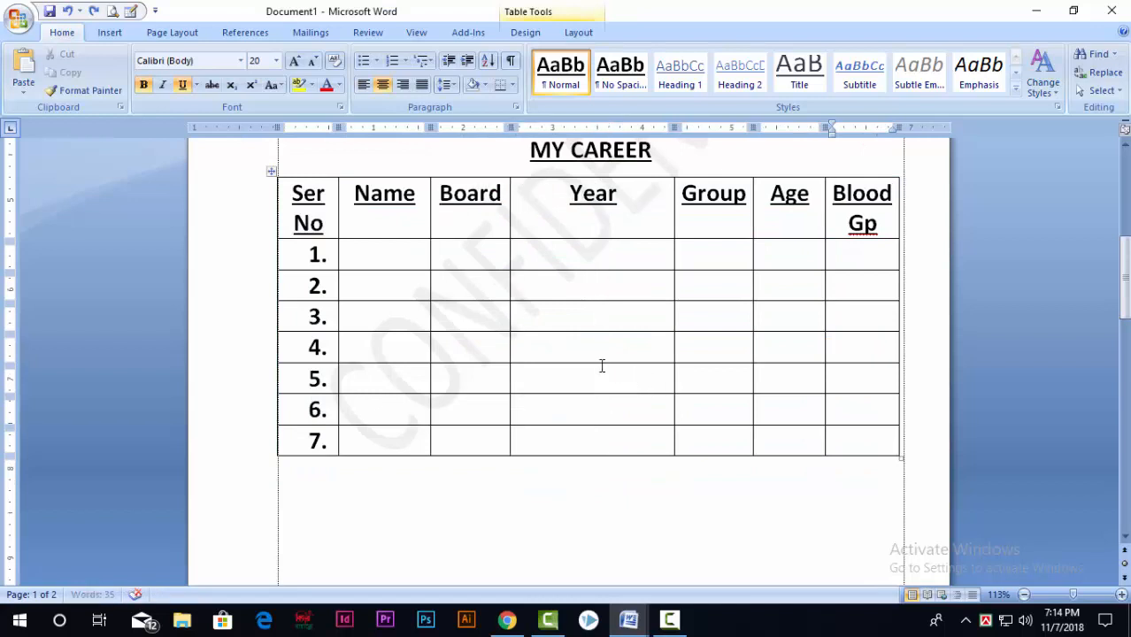
Step: Undo the column edits and header row of the MY CAREER table back to eight blank numbered rows
{"action": "scroll", "coordinate": [553, 343], "scroll_direction": "down", "scroll_amount": 3}
{"action": "scroll", "coordinate": [551, 344], "scroll_direction": "down", "scroll_amount": 3}
{"action": "key", "text": "ctrl+z"}
{"action": "key", "text": "ctrl+z"}
{"action": "key", "text": "ctrl+z"}
{"action": "key", "text": "ctrl+z"}
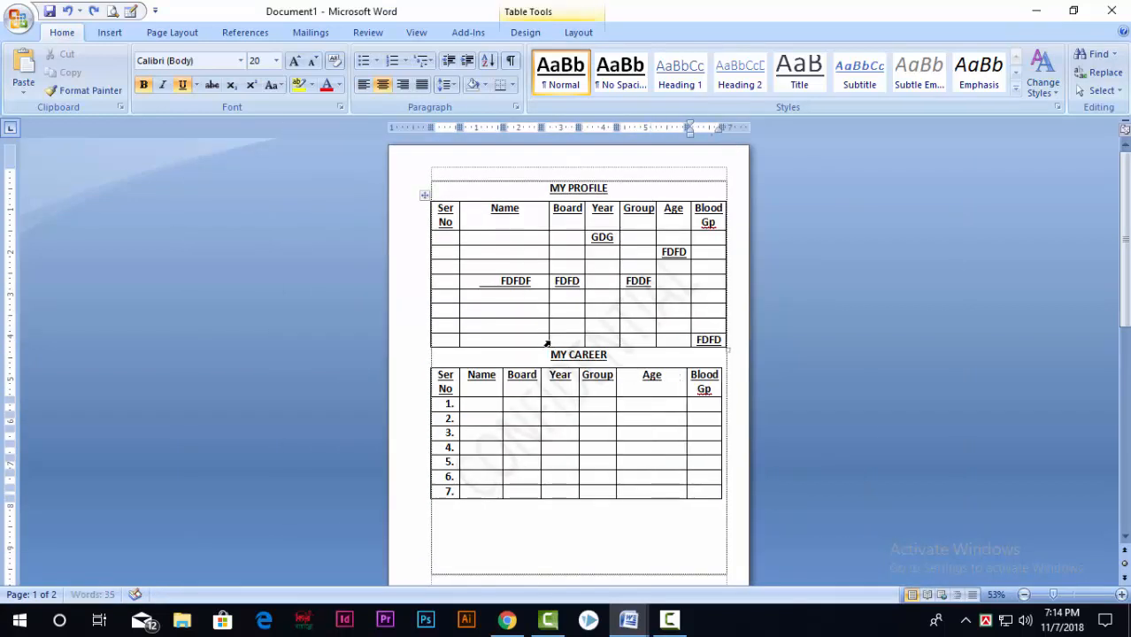
{"action": "key", "text": "ctrl+z"}
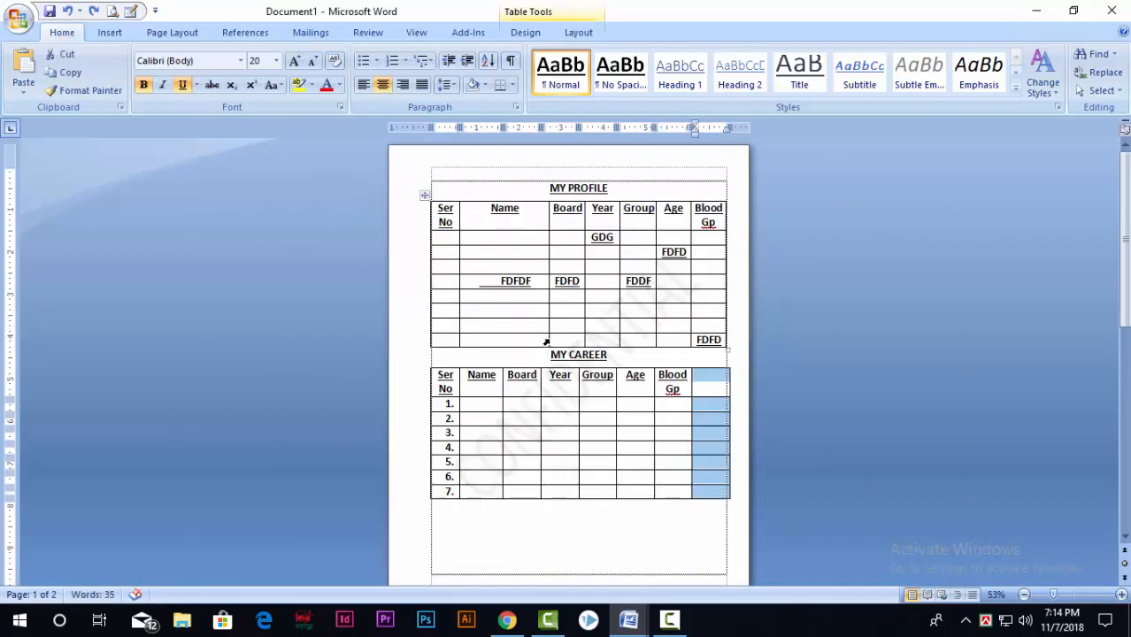
{"action": "key", "text": "ctrl+z"}
{"action": "key", "text": "ctrl+y"}
{"action": "key", "text": "ctrl+z"}
{"action": "key", "text": "ctrl+z"}
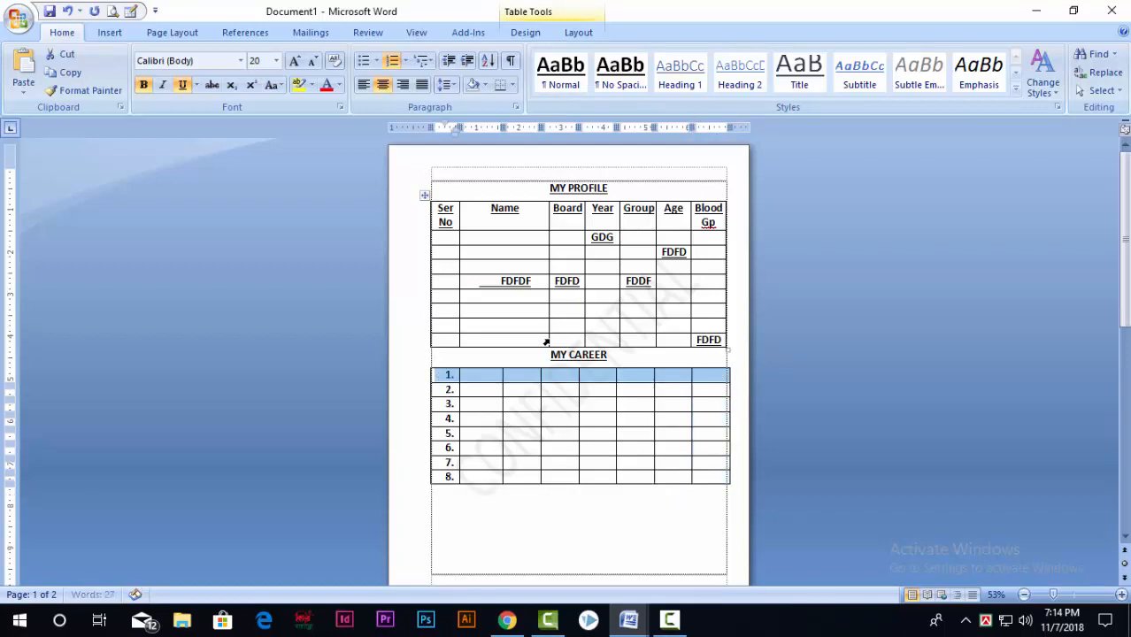
Step: Try entering YYYYY in the first numbered cell of the MY CAREER table and undo the entry
{"action": "type", "text": "YYYY"}
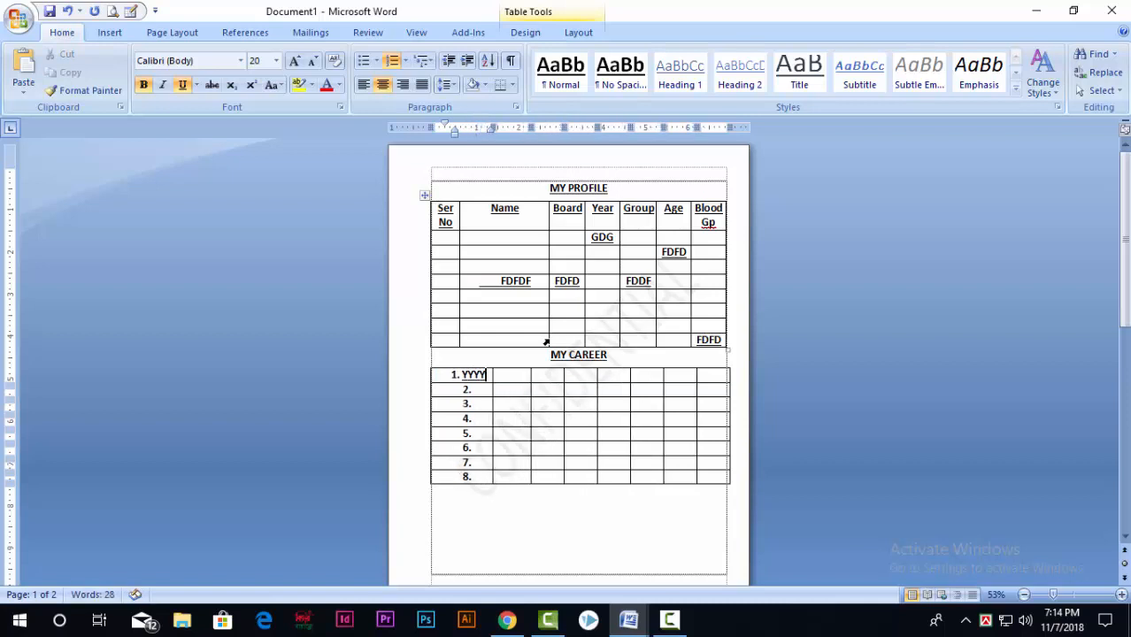
{"action": "type", "text": "Y"}
{"action": "key", "text": "ctrl+z"}
{"action": "key", "text": "ctrl+z"}
{"action": "key", "text": "ctrl+z"}
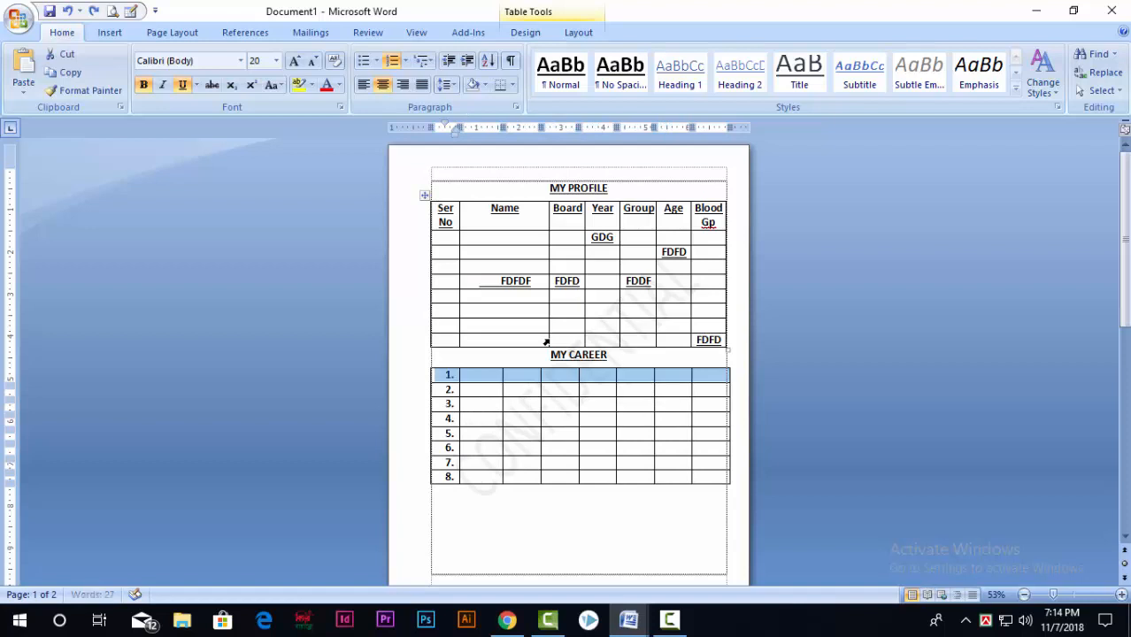
{"action": "scroll", "coordinate": [619, 417], "scroll_direction": "down", "scroll_amount": 2}
{"action": "left_click", "coordinate": [634, 440]}
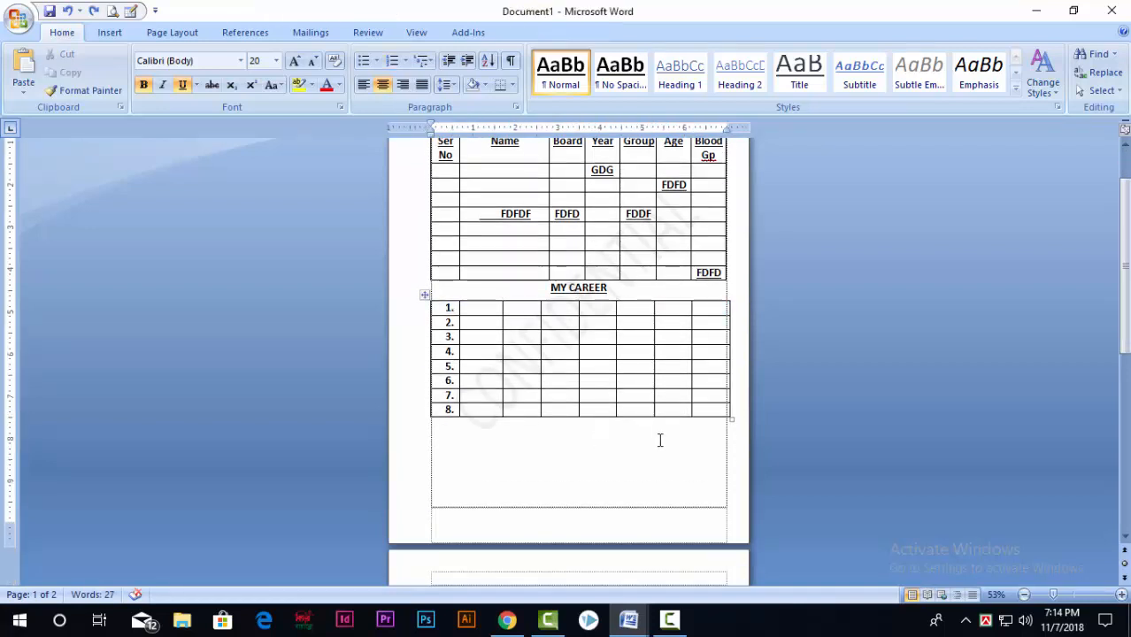
{"action": "key", "text": "alt"}
{"action": "scroll", "coordinate": [652, 417], "scroll_direction": "up", "scroll_amount": 2}
{"action": "scroll", "coordinate": [682, 449], "scroll_direction": "down", "scroll_amount": 3}
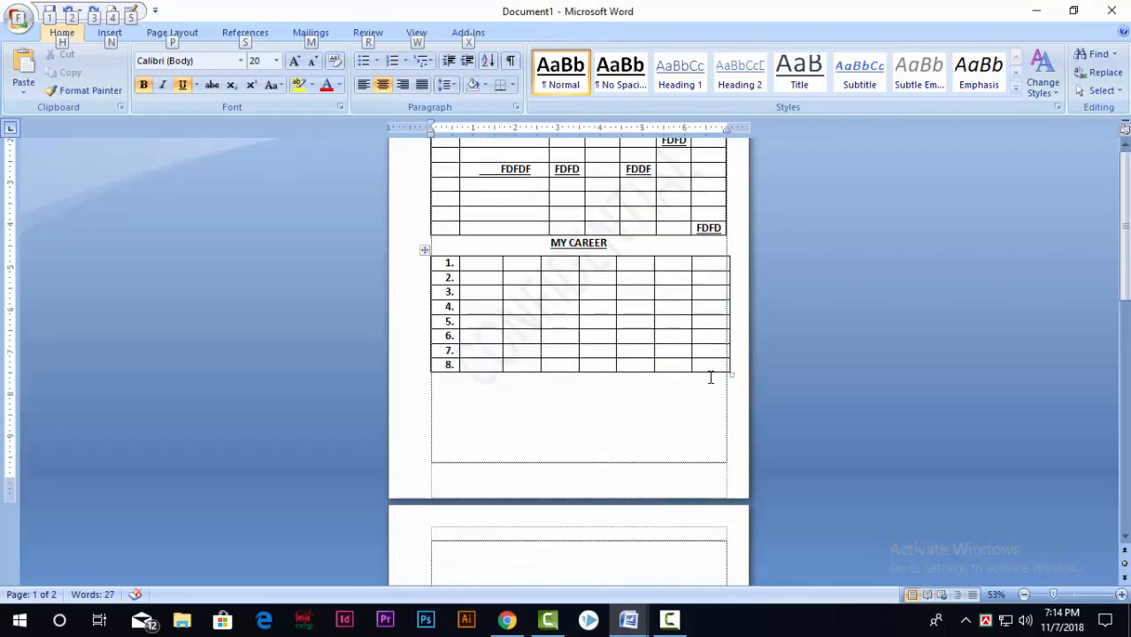
Step: Review the layout and cell contents of the MY PROFILE table and the restored MY CAREER table beneath it
{"action": "scroll", "coordinate": [710, 378], "scroll_direction": "up", "scroll_amount": 3}
{"action": "scroll", "coordinate": [695, 455], "scroll_direction": "up", "scroll_amount": 6}
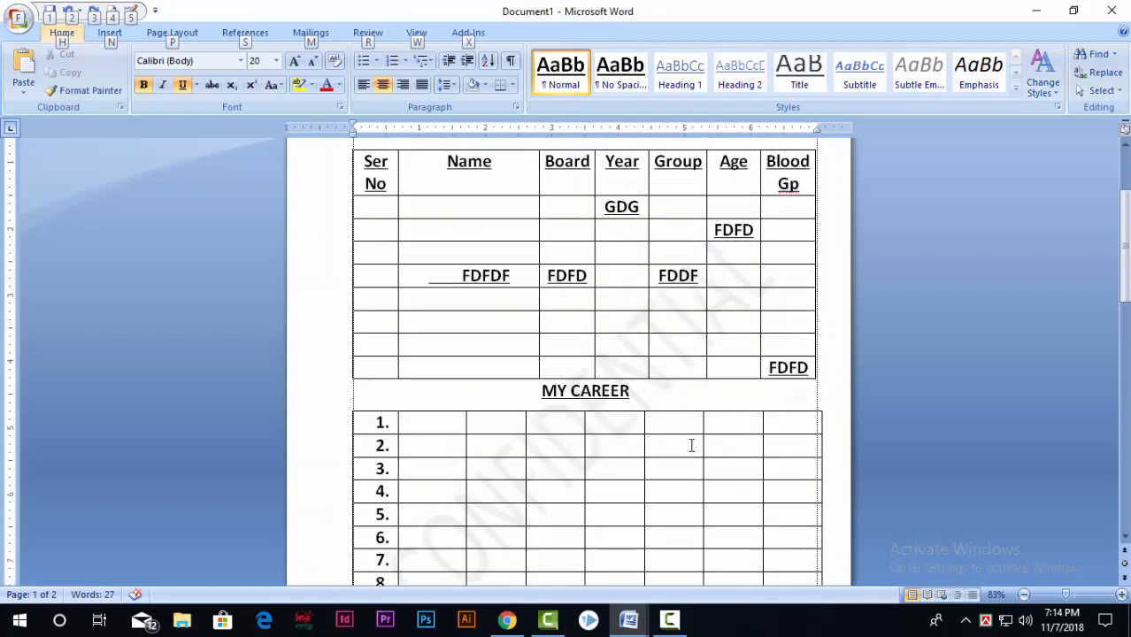
{"action": "scroll", "coordinate": [692, 445], "scroll_direction": "up", "scroll_amount": 1}
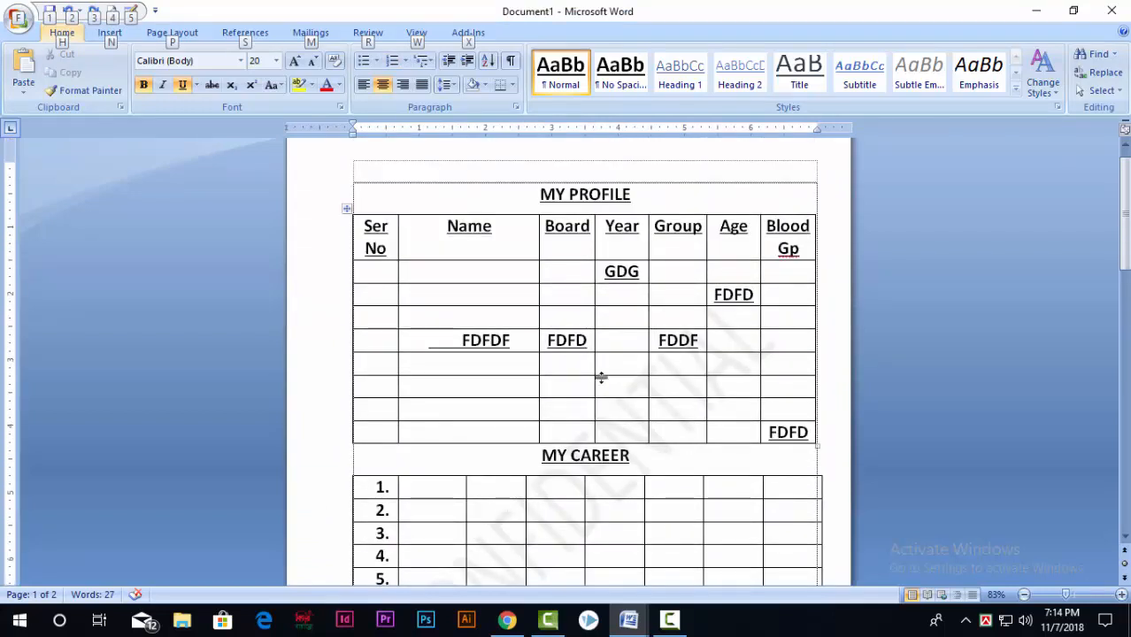
{"action": "scroll", "coordinate": [595, 359], "scroll_direction": "down", "scroll_amount": 1}
{"action": "scroll", "coordinate": [595, 361], "scroll_direction": "up", "scroll_amount": 1}
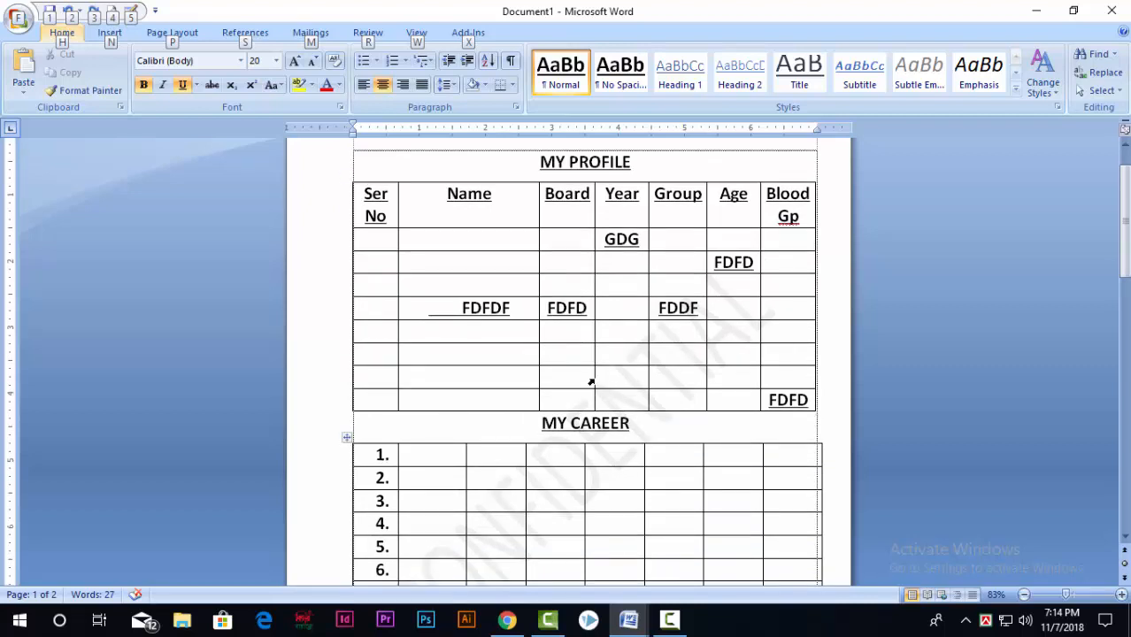
{"action": "left_click", "coordinate": [573, 342]}
{"action": "scroll", "coordinate": [685, 426], "scroll_direction": "up", "scroll_amount": 1}
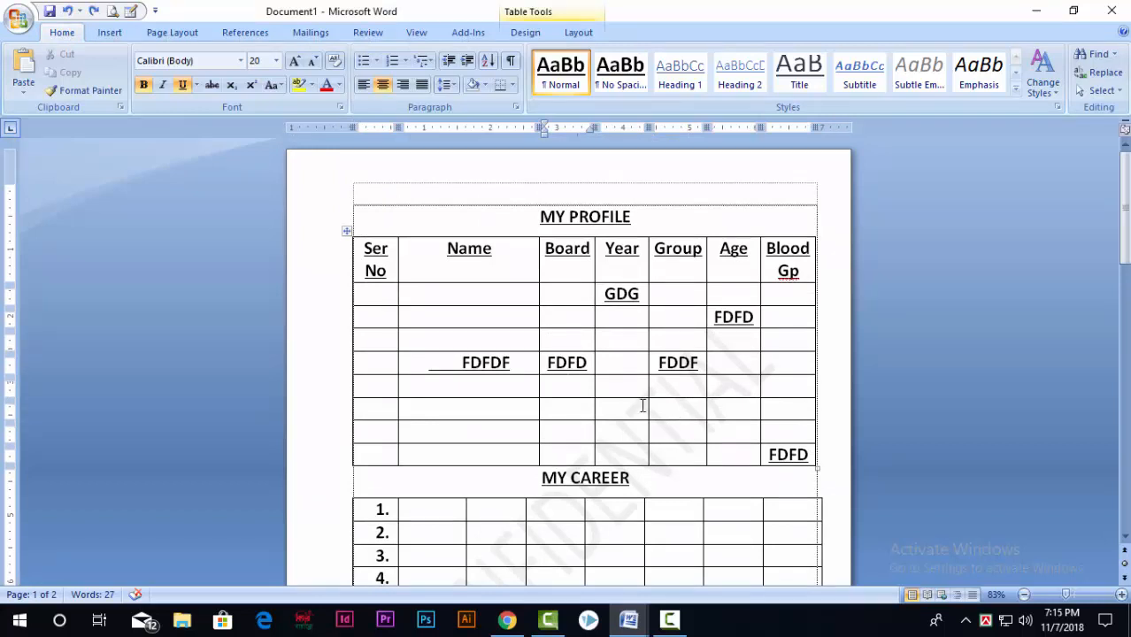
{"action": "scroll", "coordinate": [638, 405], "scroll_direction": "down", "scroll_amount": 2}
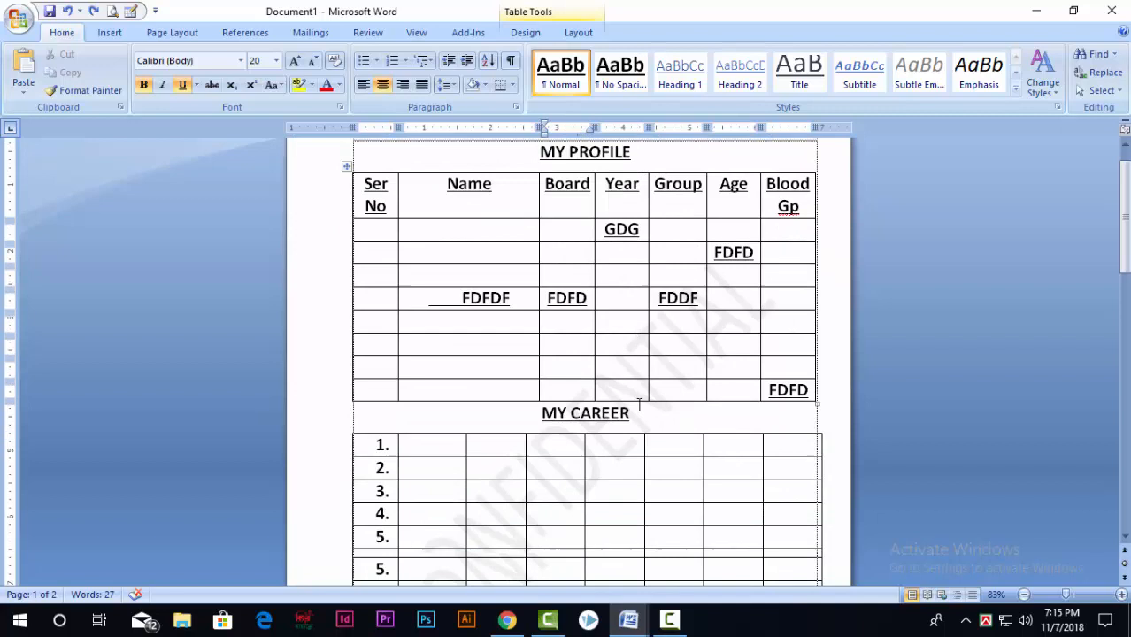
{"action": "scroll", "coordinate": [638, 406], "scroll_direction": "up", "scroll_amount": 2}
{"action": "scroll", "coordinate": [638, 406], "scroll_direction": "down", "scroll_amount": 2}
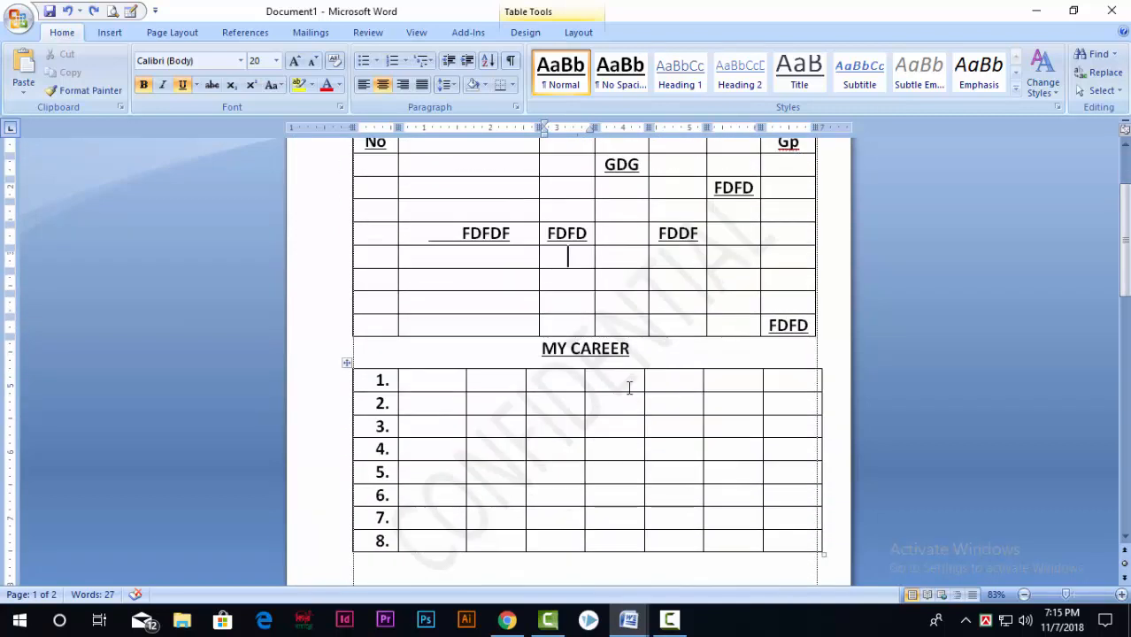
Step: Select the sample entries FDFDF, FDFD and FDDF one after another in the fifth row of the MY PROFILE table
{"action": "left_click_drag", "start_coordinate": [518, 235], "coordinate": [460, 235]}
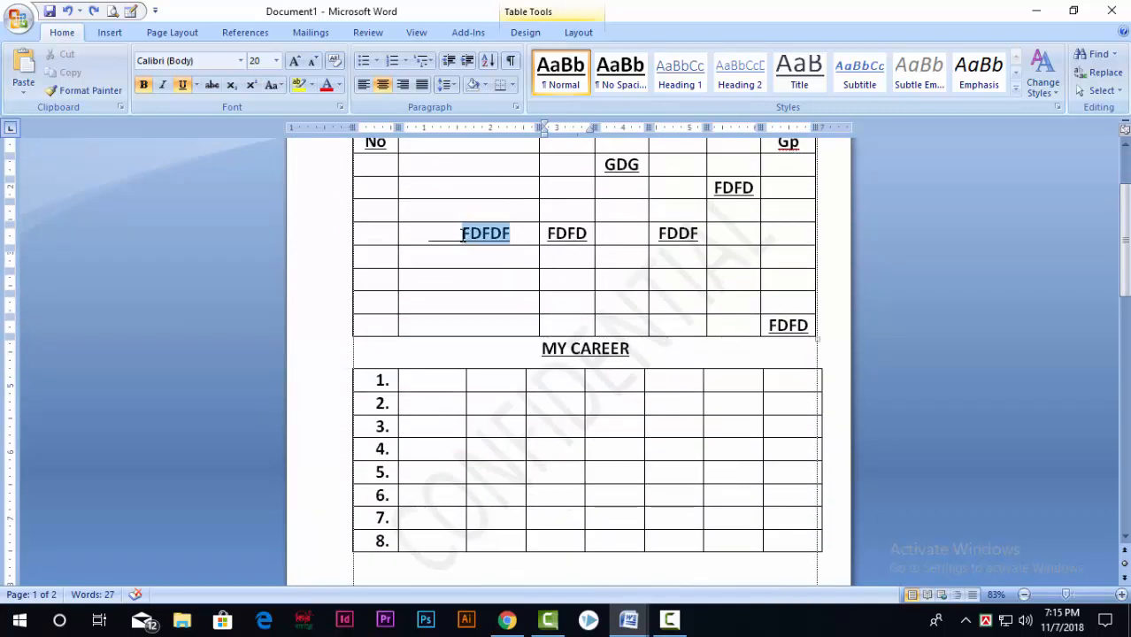
{"action": "double_click", "coordinate": [578, 233]}
{"action": "left_click", "coordinate": [698, 233]}
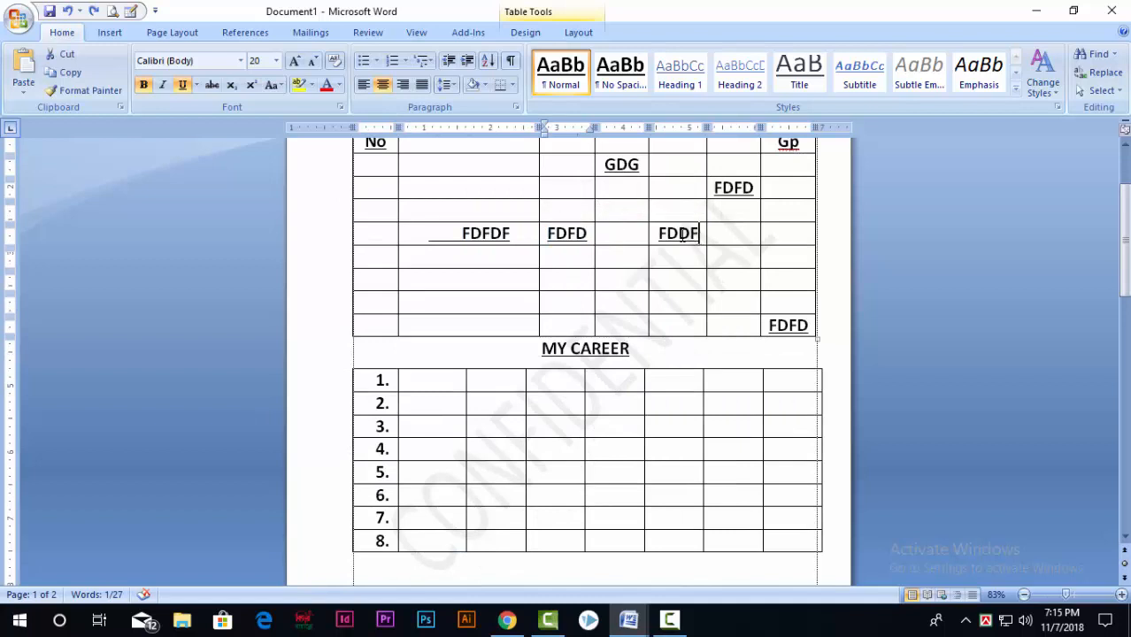
{"action": "left_click_drag", "start_coordinate": [682, 233], "coordinate": [630, 233]}
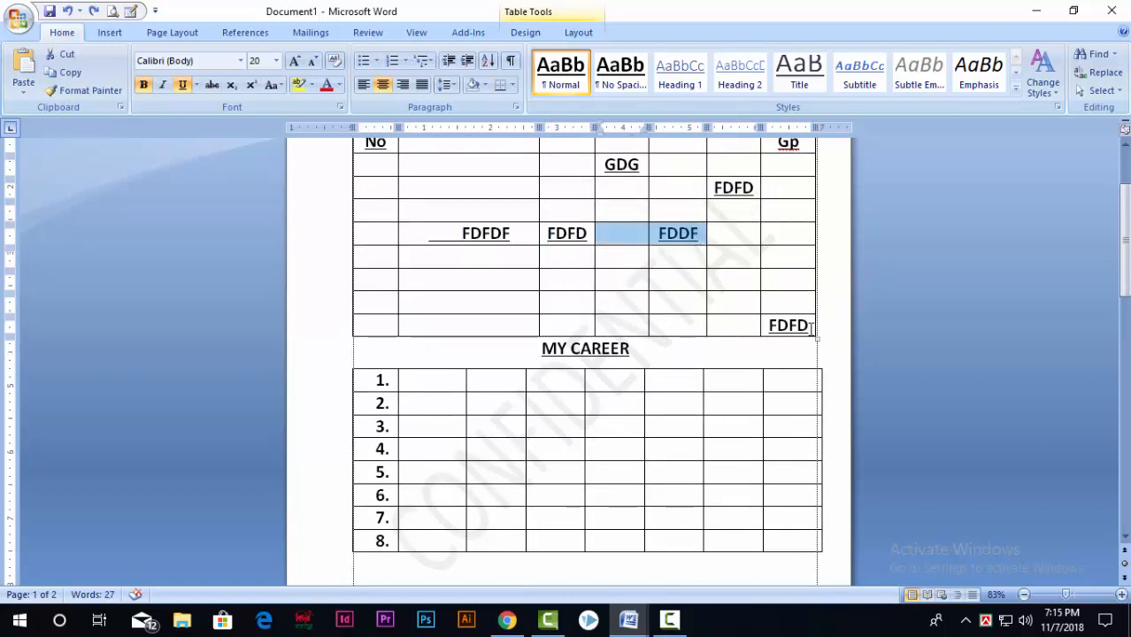